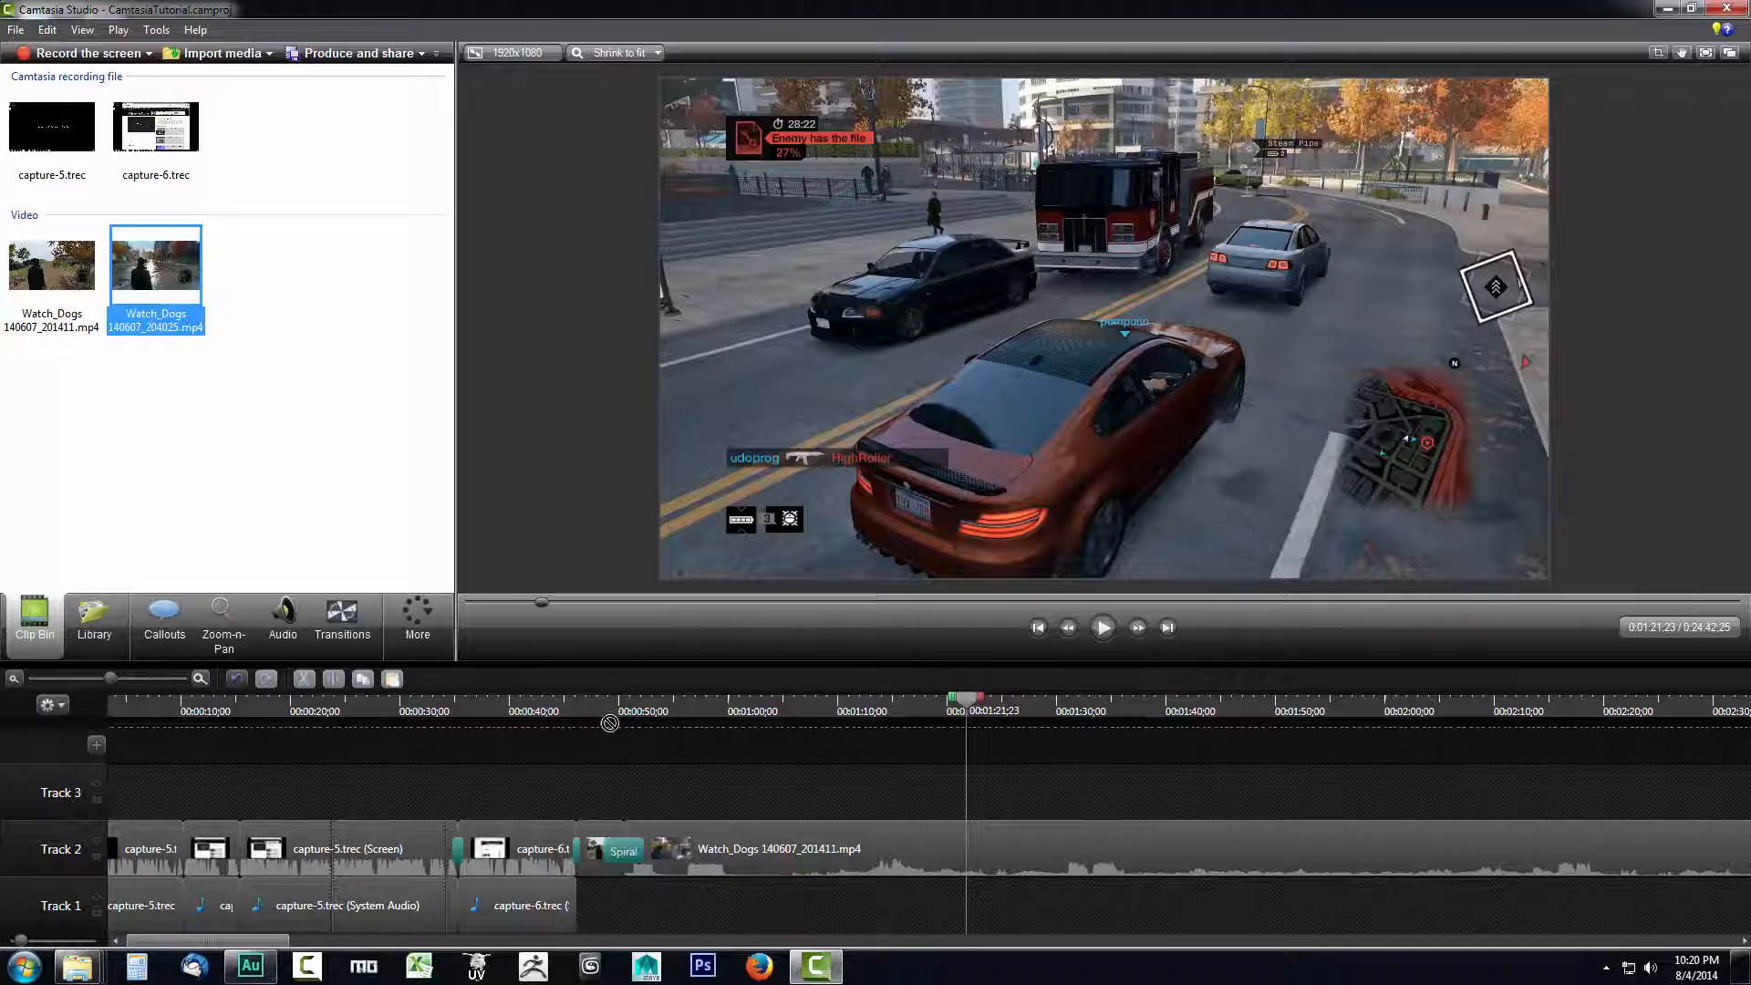
left_click_drag(997, 808, 984, 741)
left_click_drag(108, 750, 695, 773)
left_click_drag(992, 789, 1063, 796)
key("Delete")
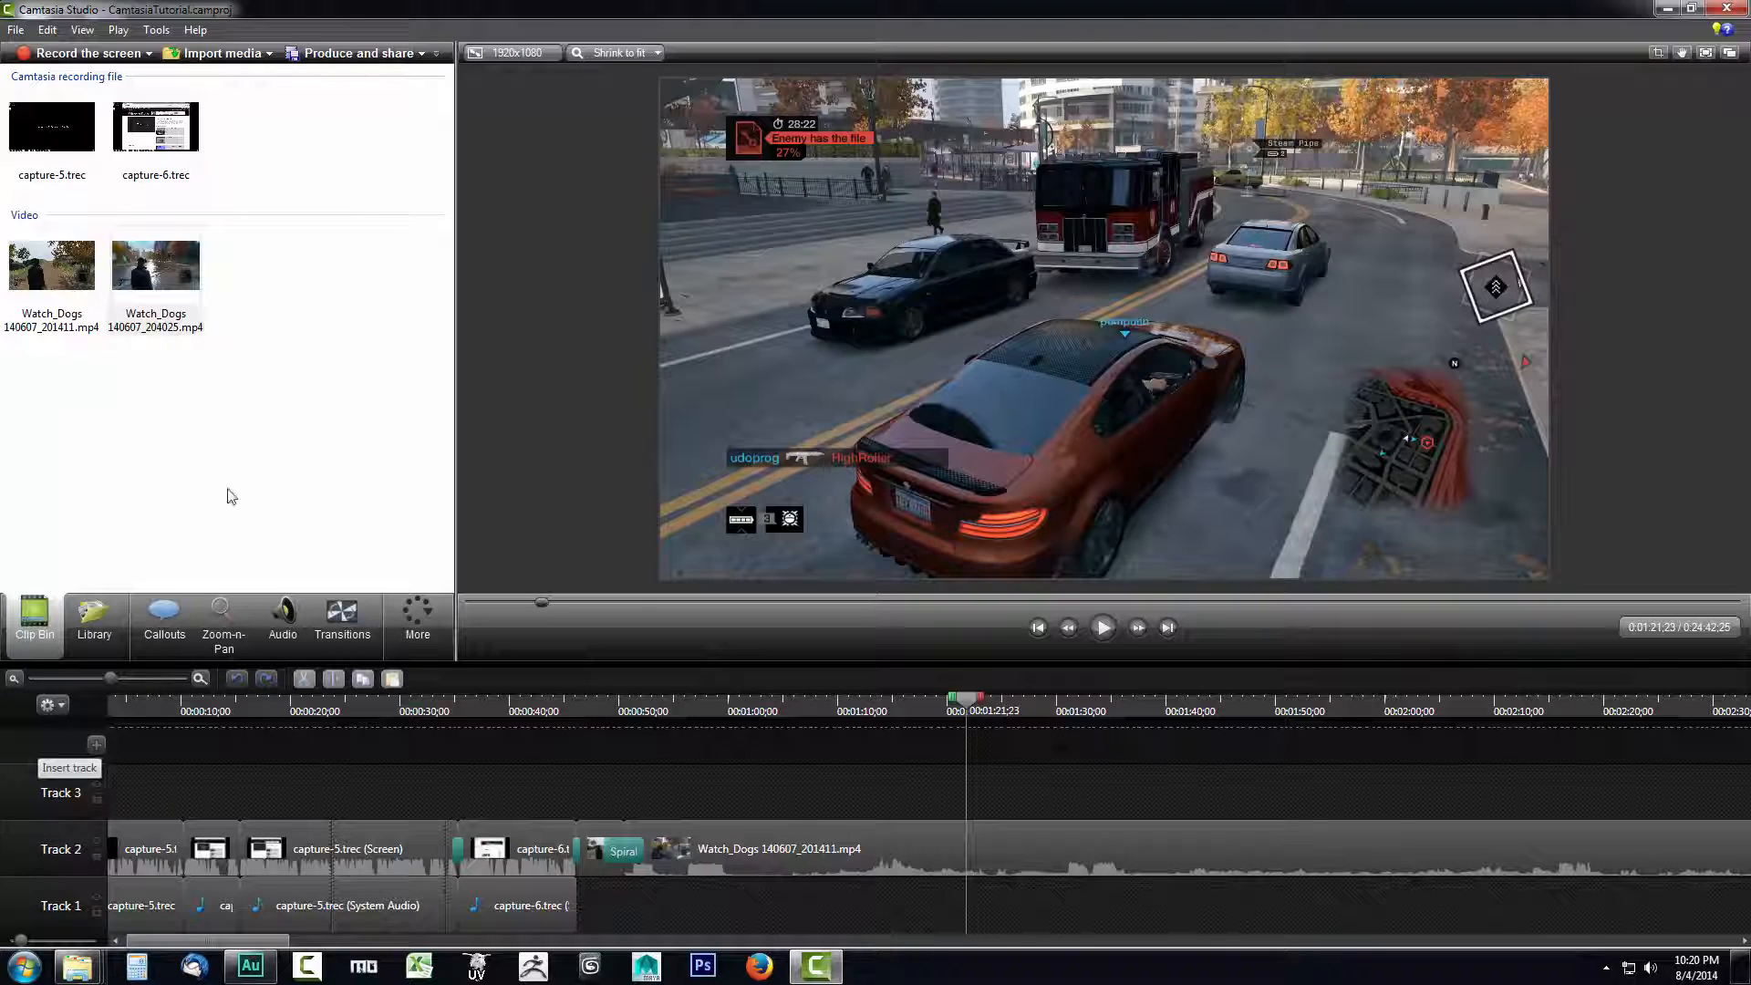
- Add Watch_Dogs 140607_204025.mp4 on a new track above Track 3, starting at about 1:00
left_click_drag(151, 271, 505, 609)
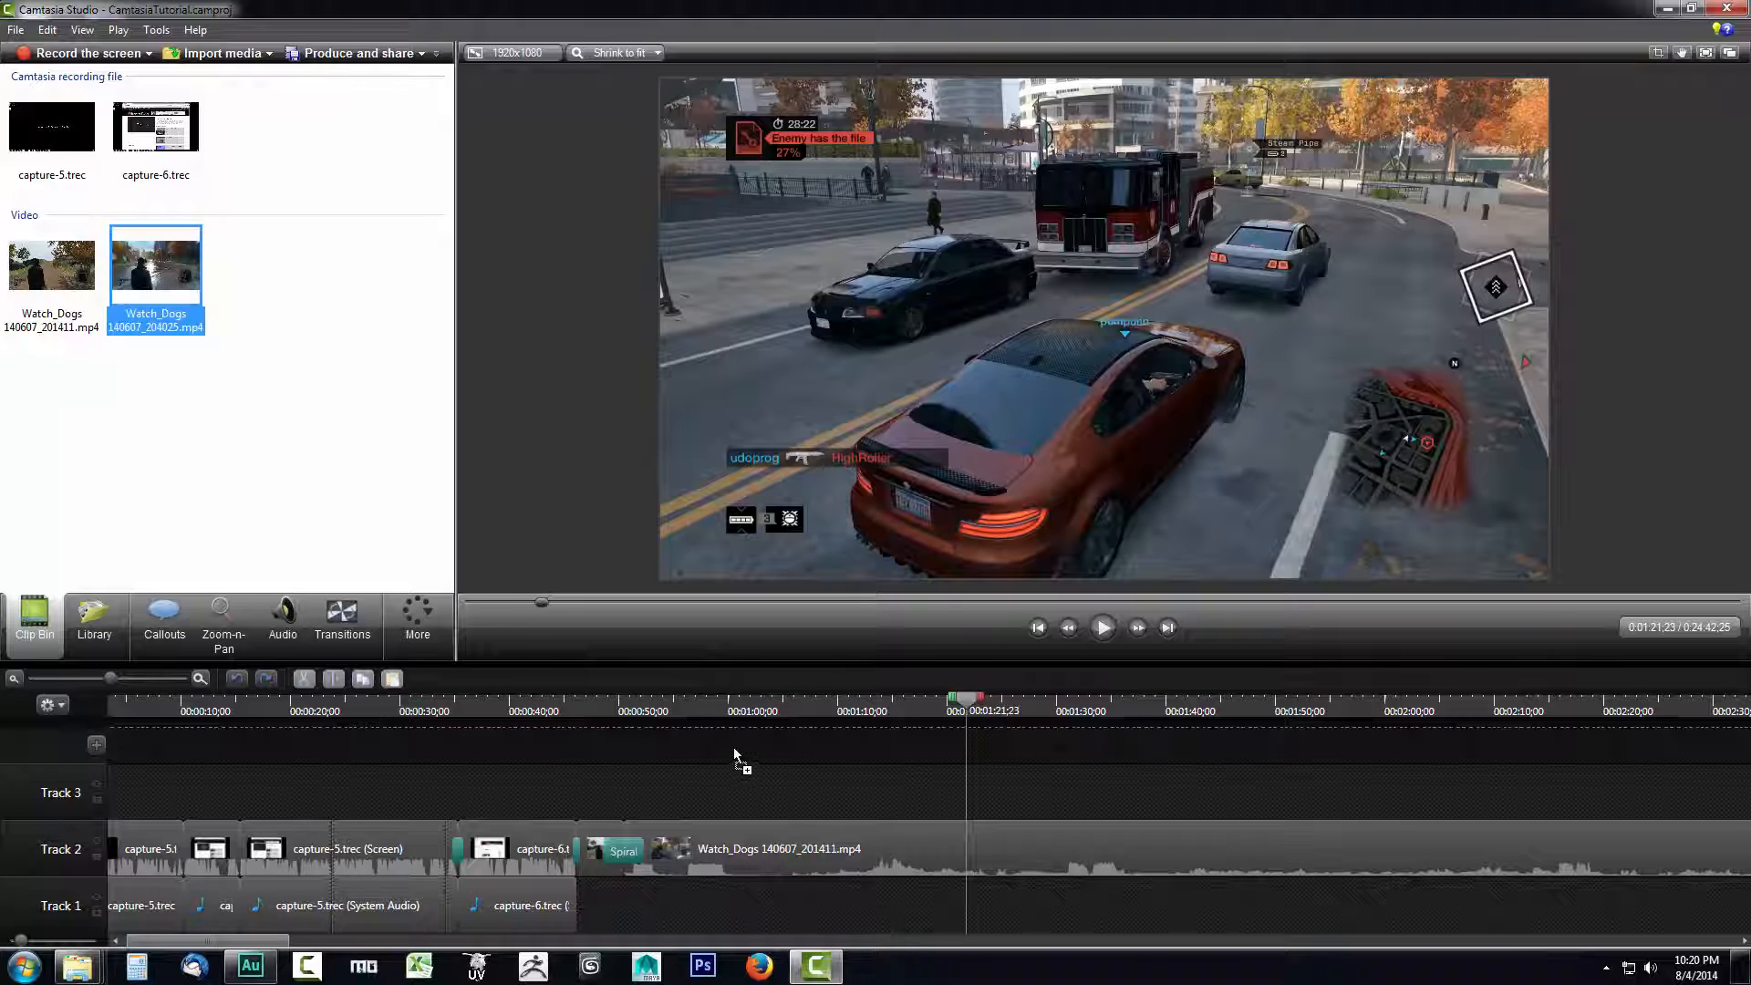
left_click_drag(734, 755, 733, 746)
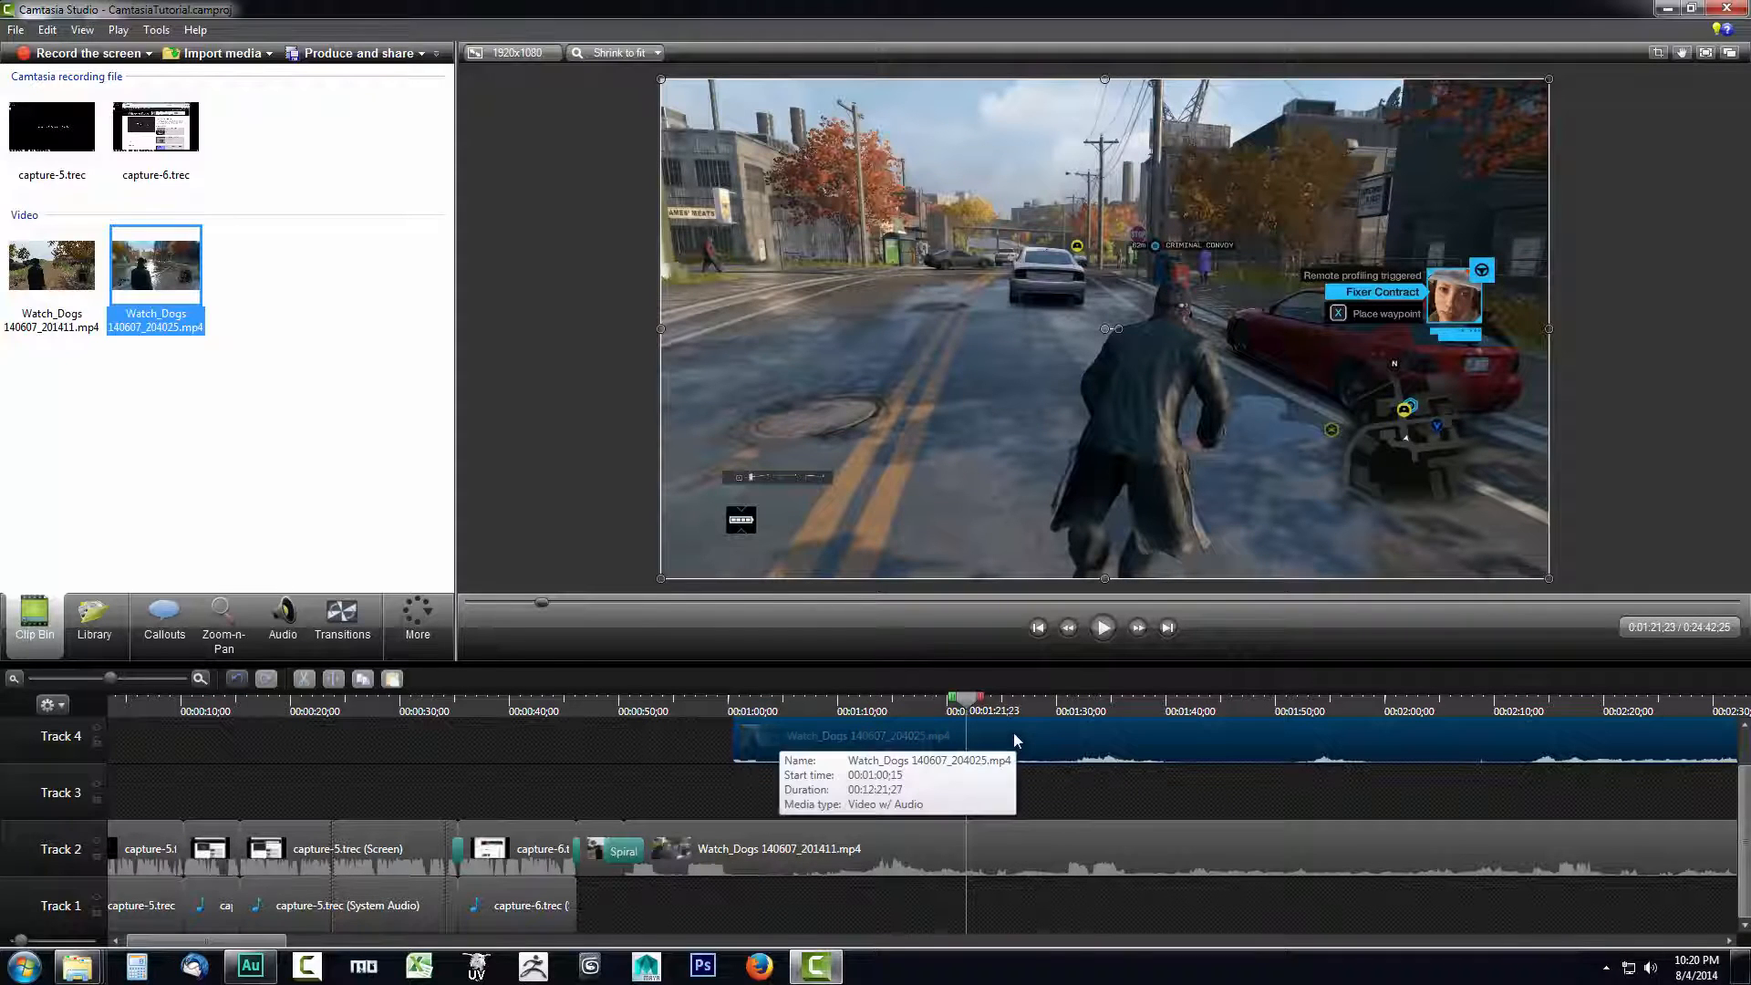
- Try the Watch_Dogs 140607_204025.mp4 clip on Track 1 beneath the Track 2 footage, and return it to Track 4
left_click_drag(1014, 731, 999, 939)
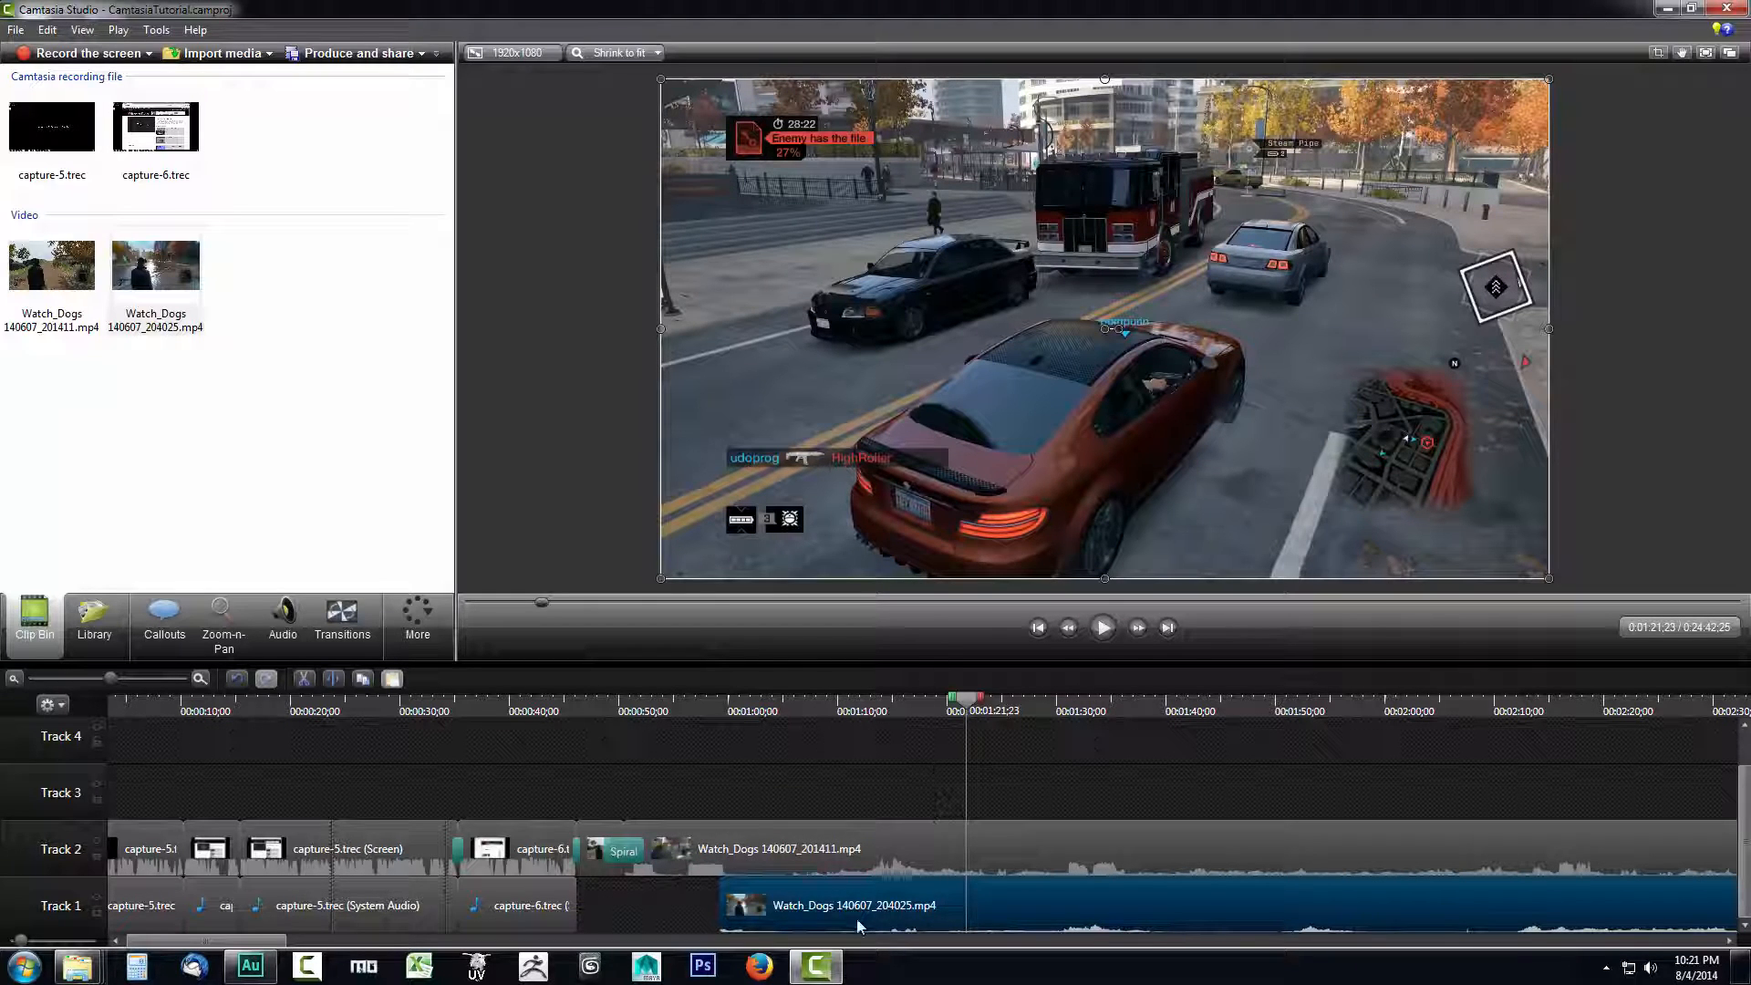
left_click_drag(857, 905, 885, 740)
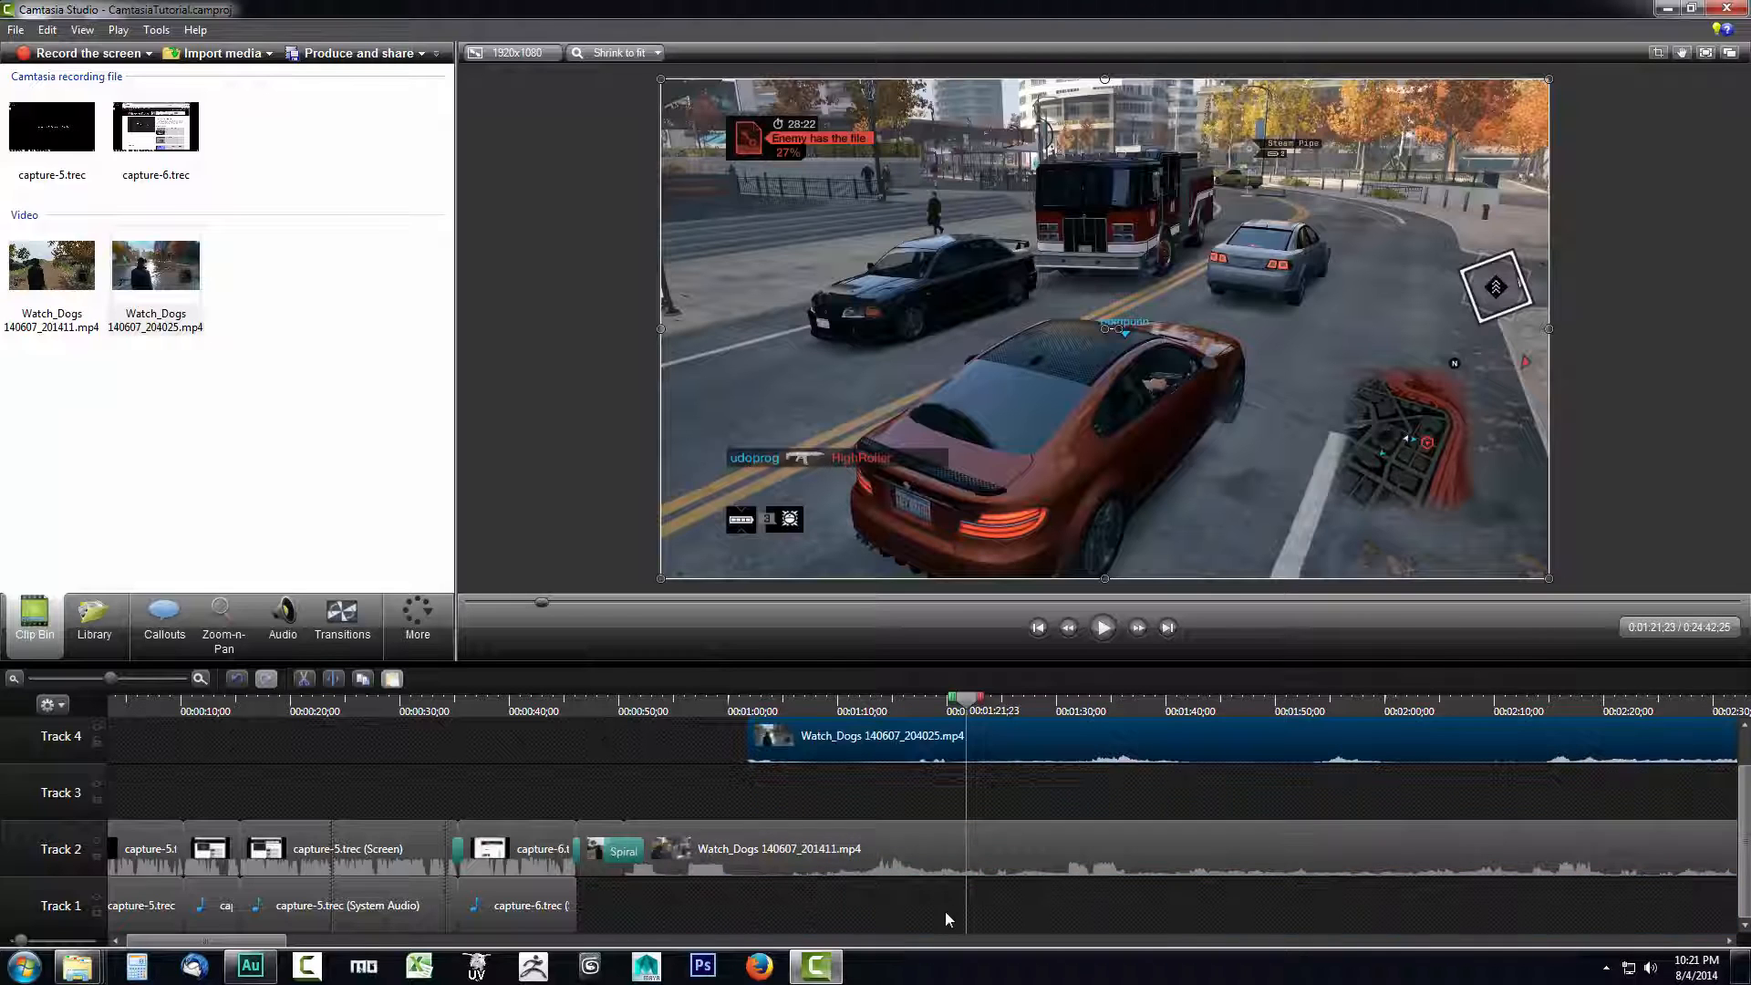
left_click_drag(945, 919, 885, 746)
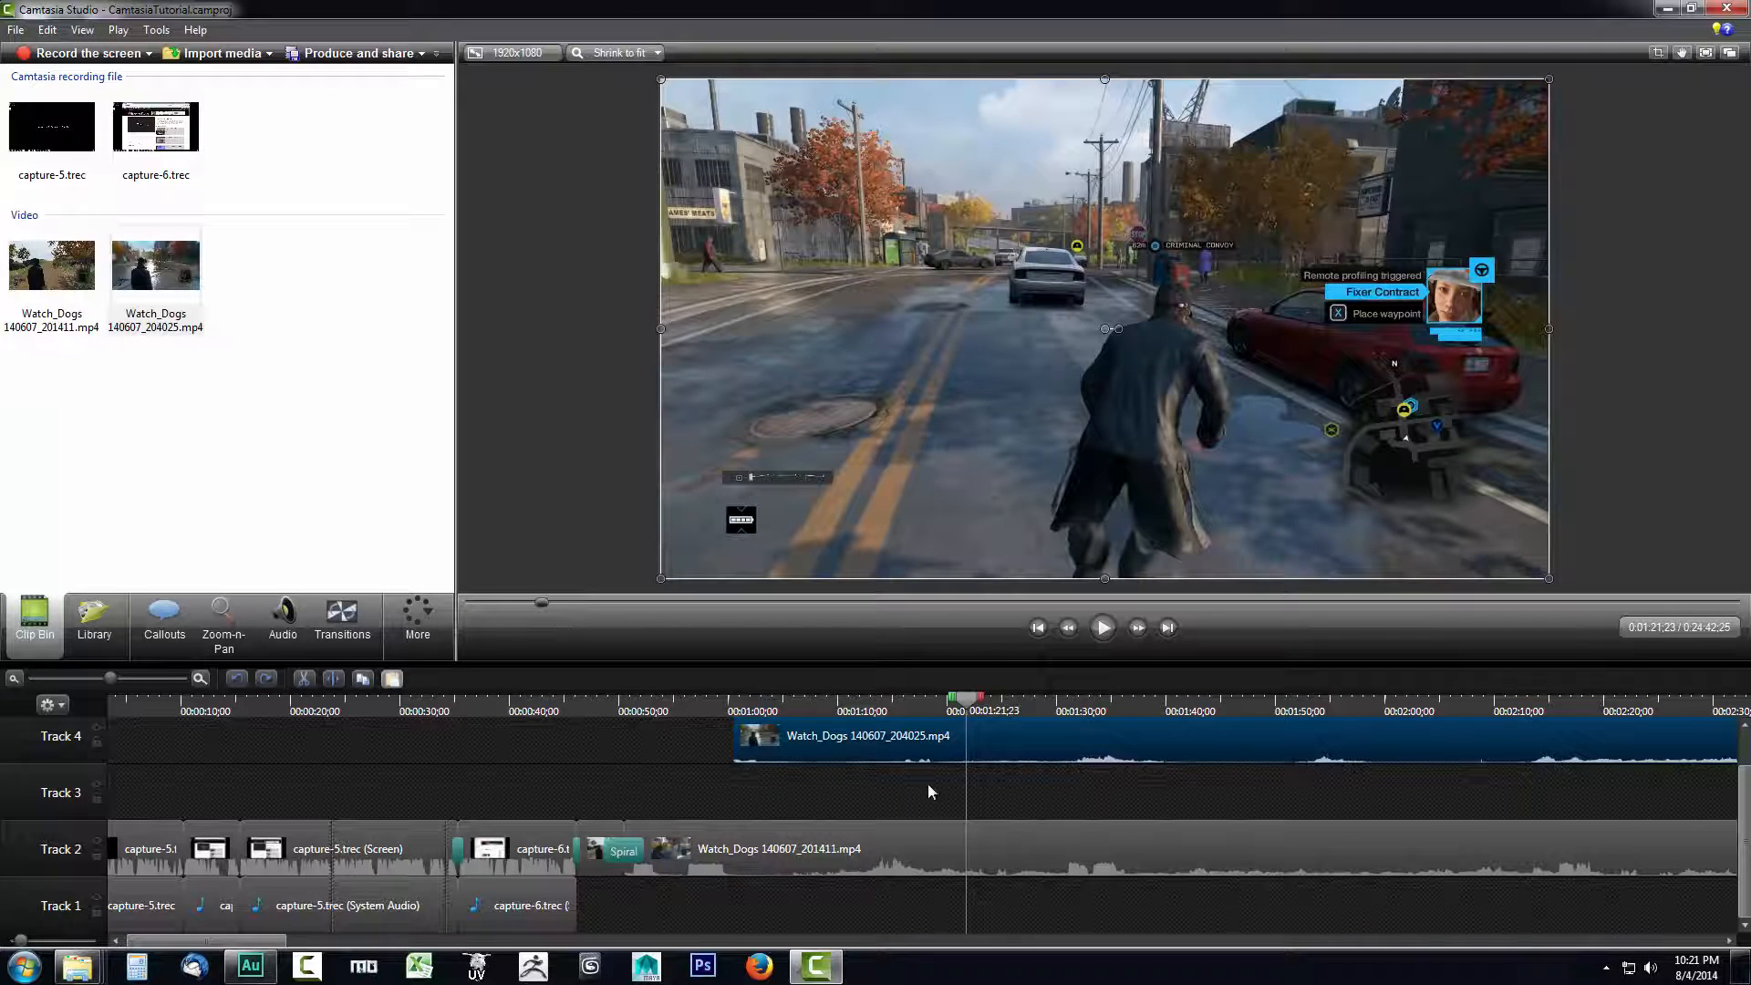
- Shrink the Track 4 clip into a small overlay in the video frame's lower-right corner and preview the playback
left_click(911, 844)
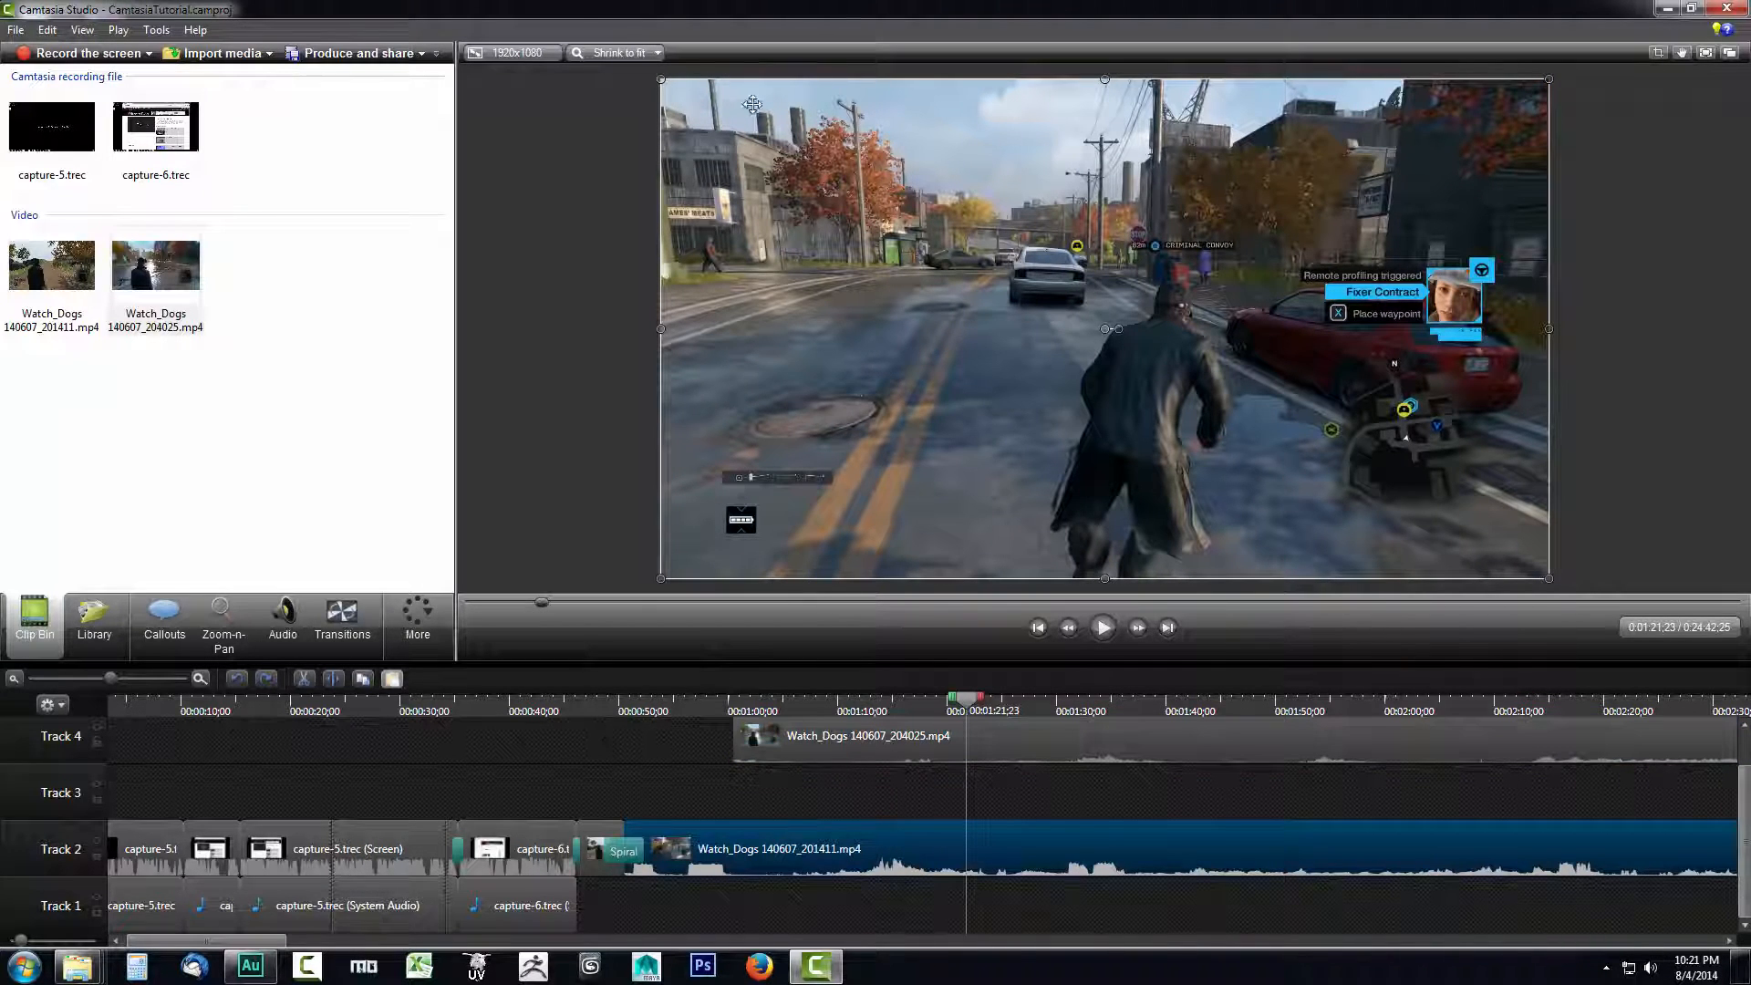
left_click(866, 744)
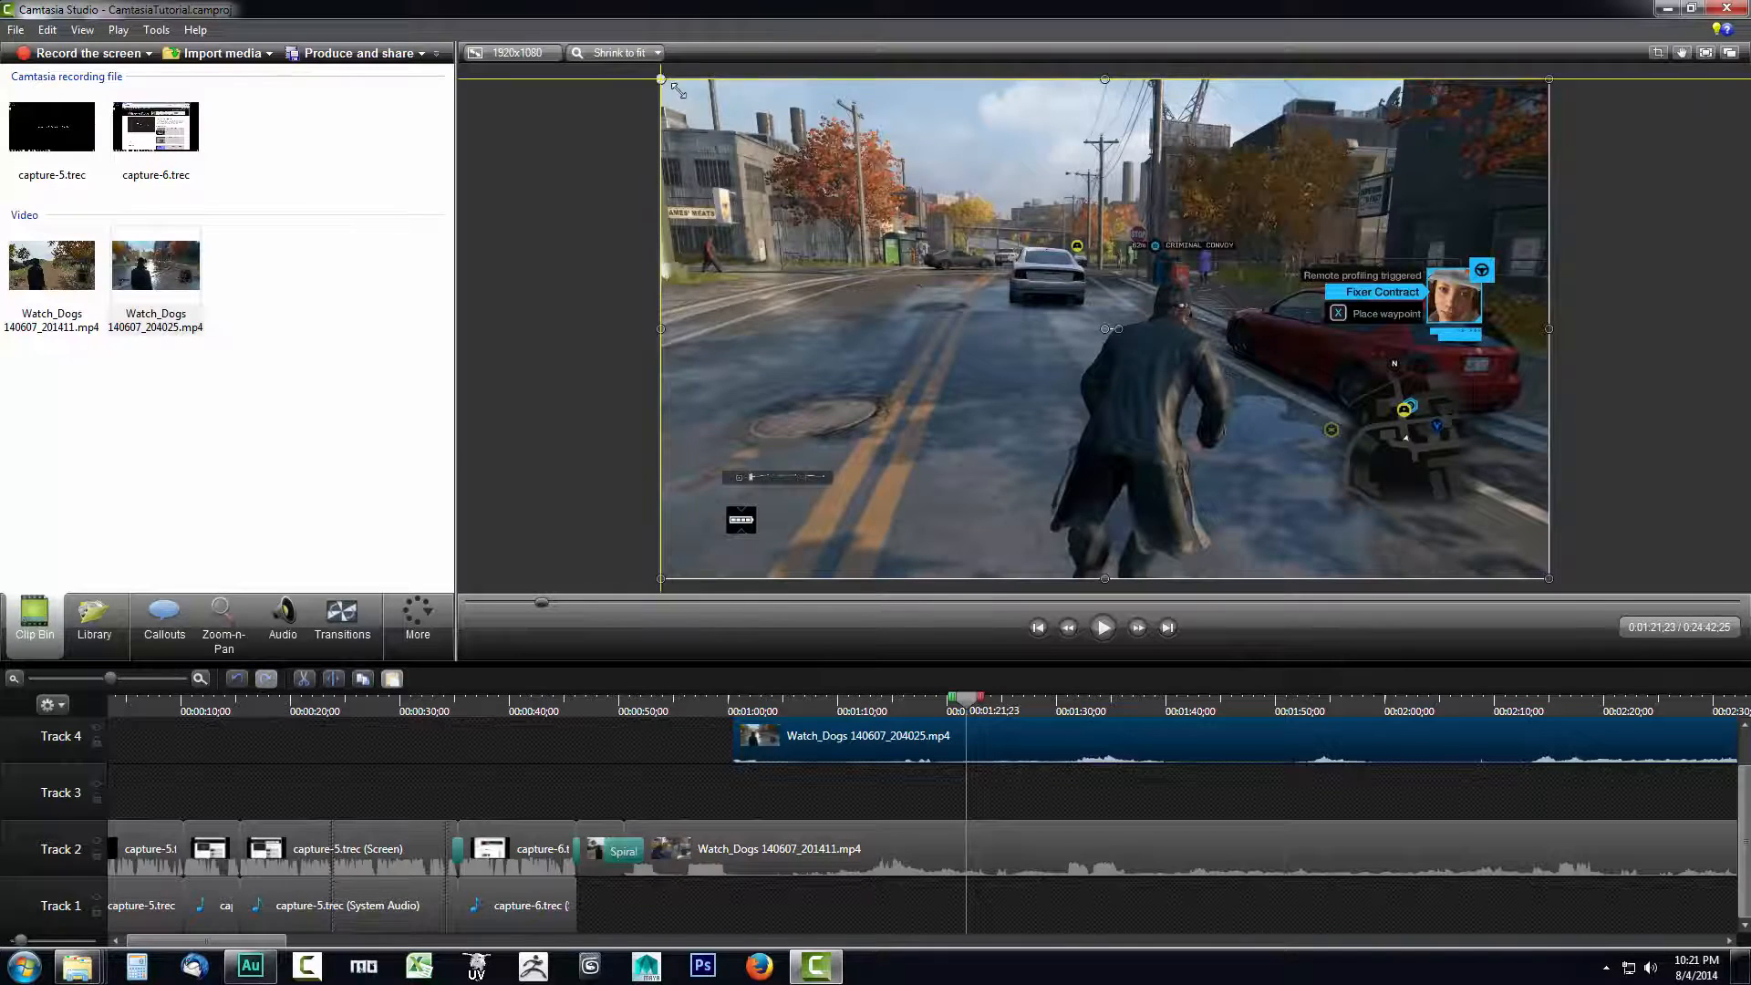
left_click_drag(657, 76, 1299, 482)
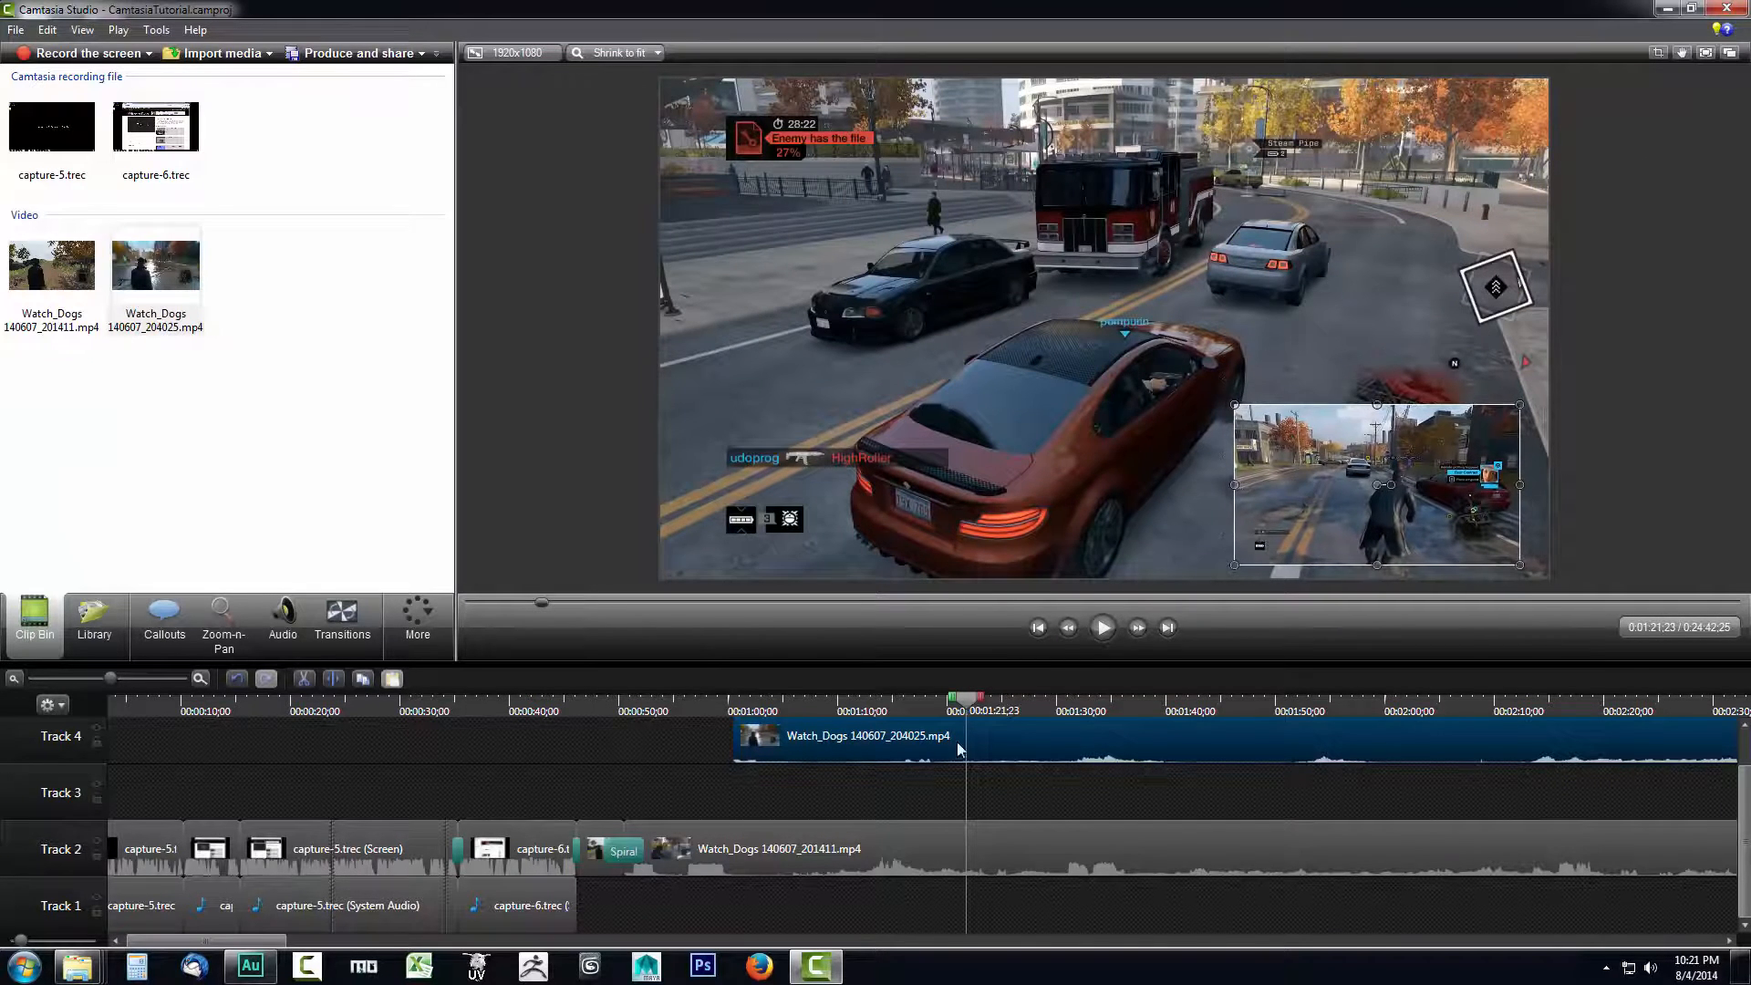
left_click(1102, 640)
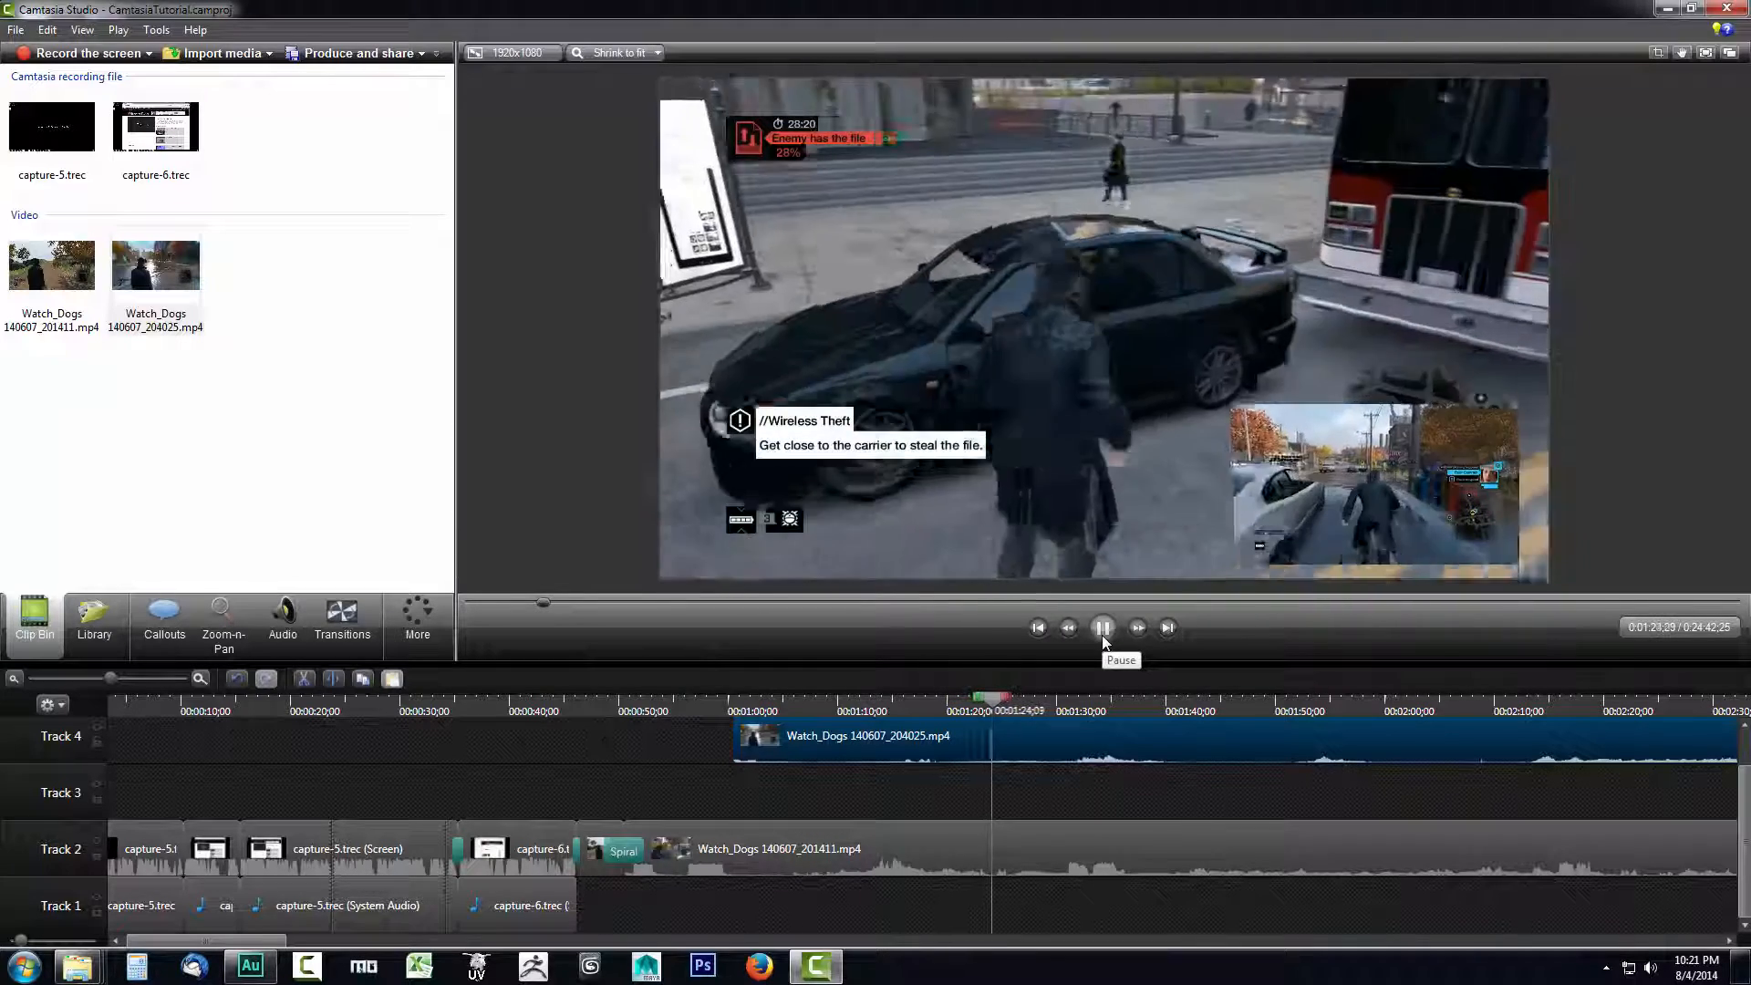
left_click(1102, 638)
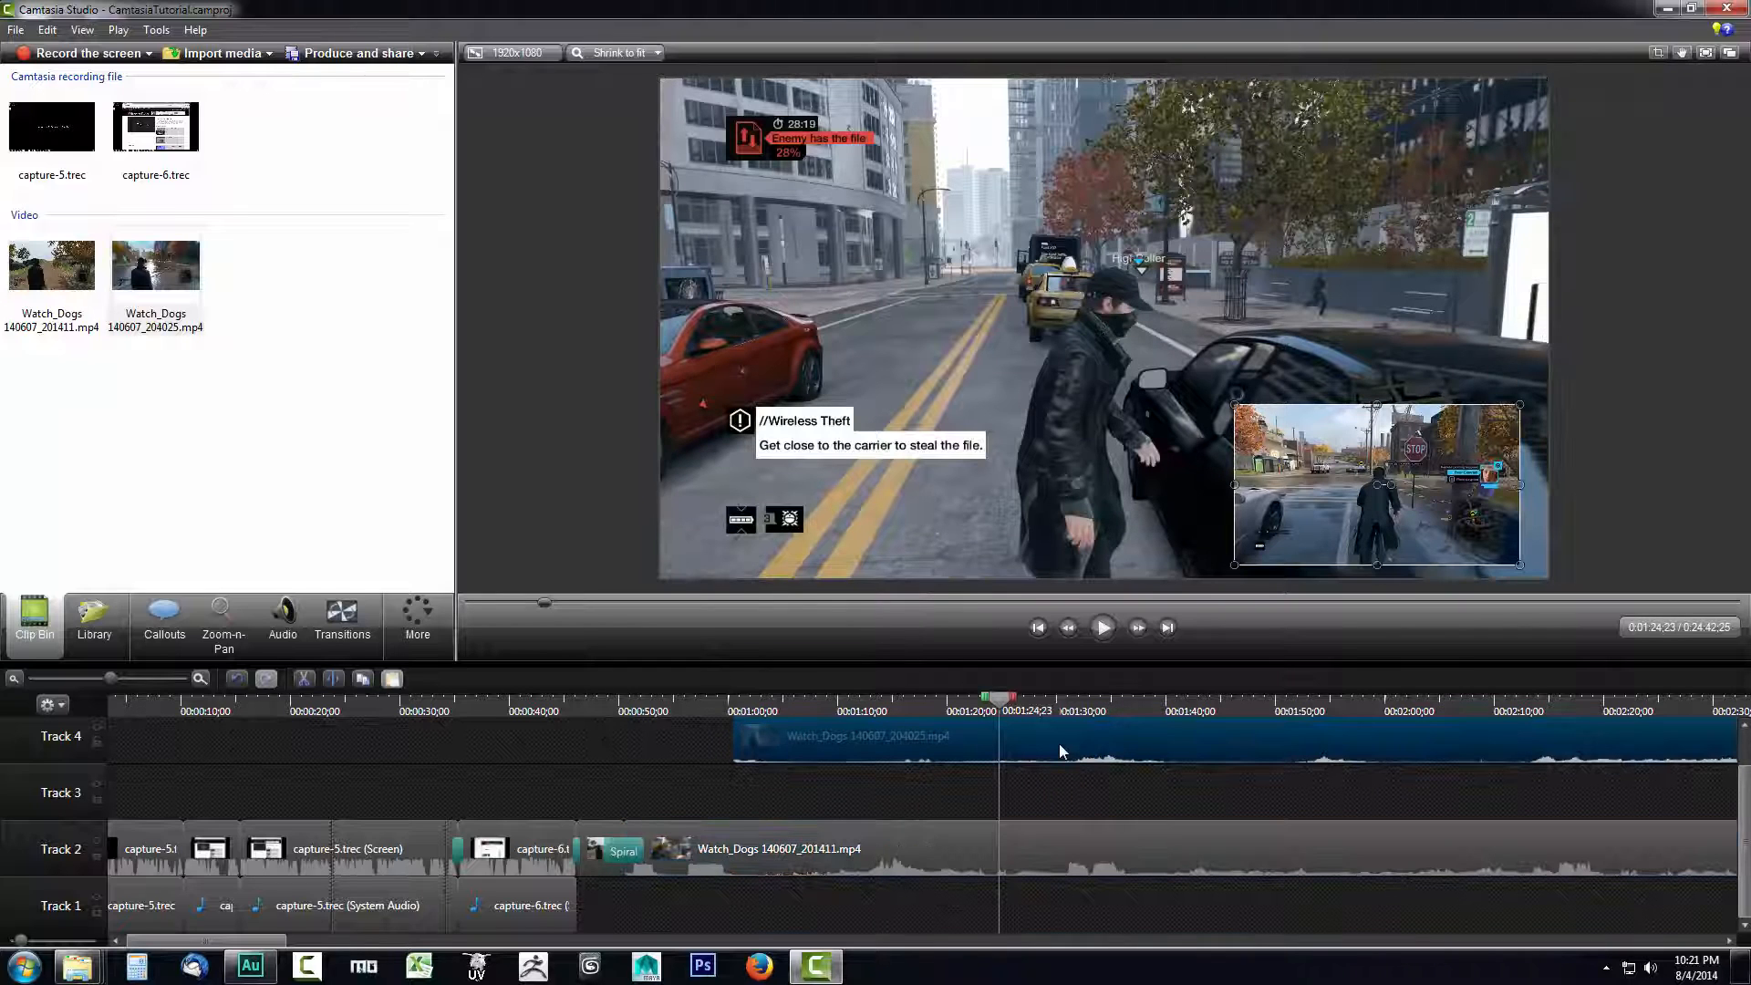
- Mute the audio of the Watch_Dogs 140607_204025.mp4 clip on Track 4 by lowering its volume level fully
left_click_drag(1743, 815, 1749, 804)
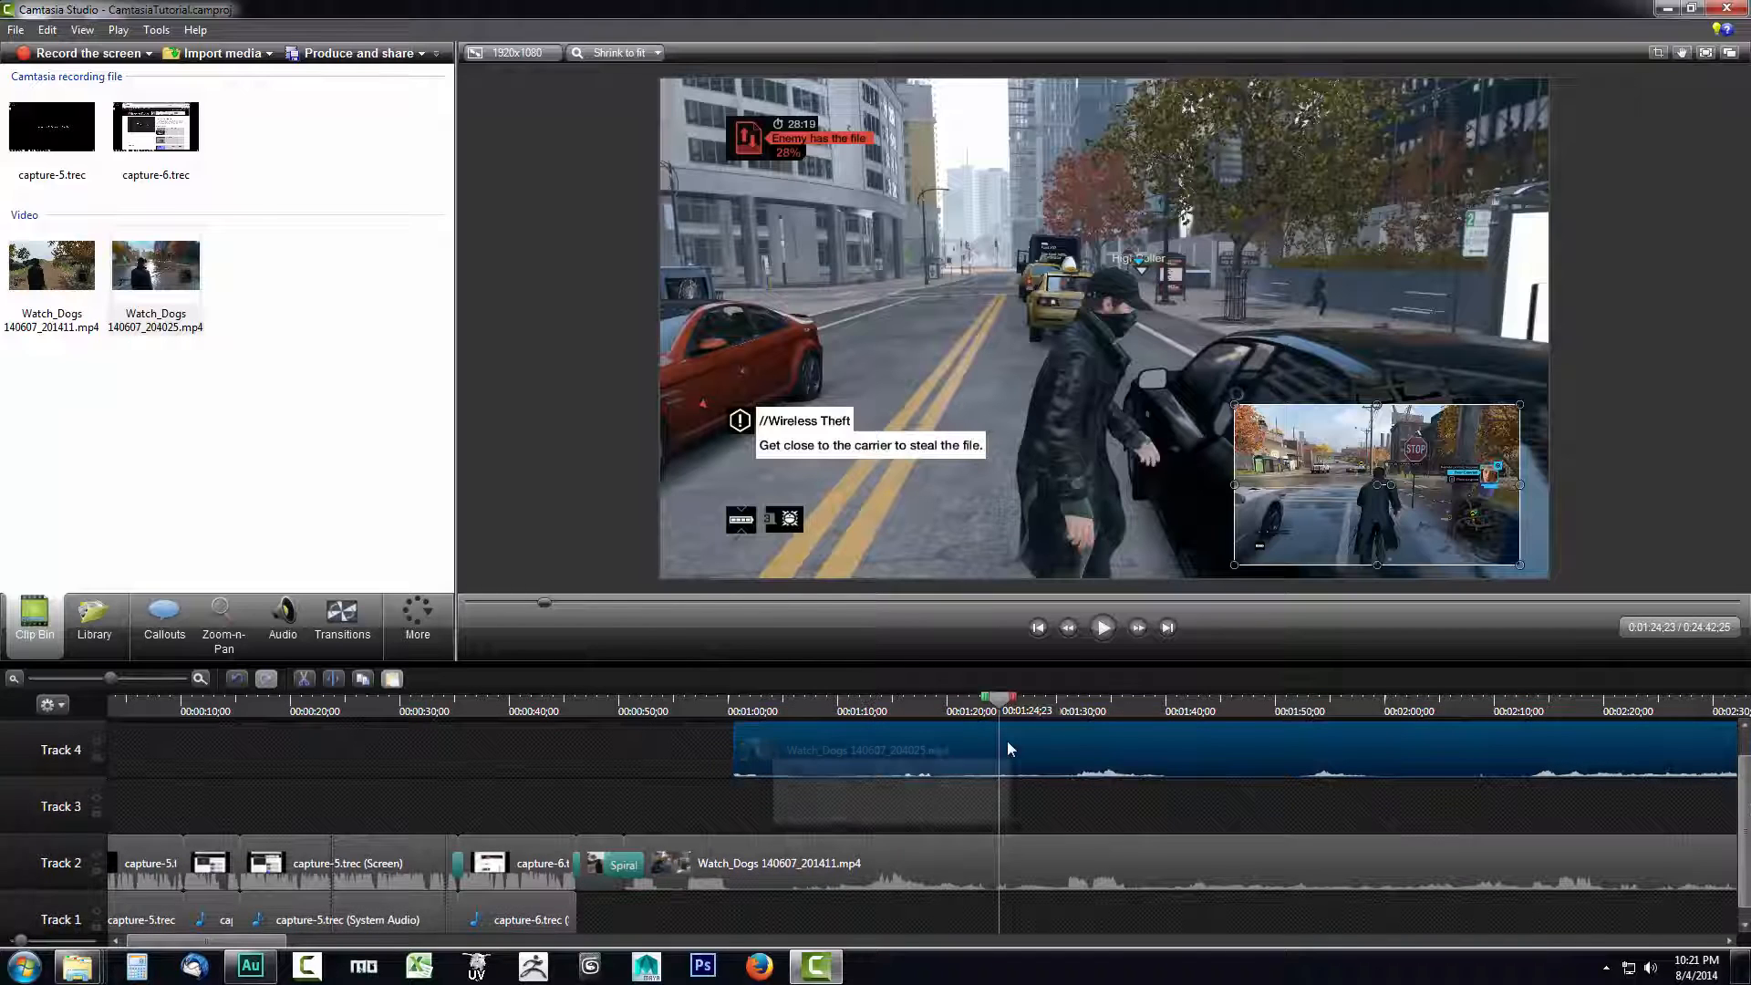
left_click(283, 624)
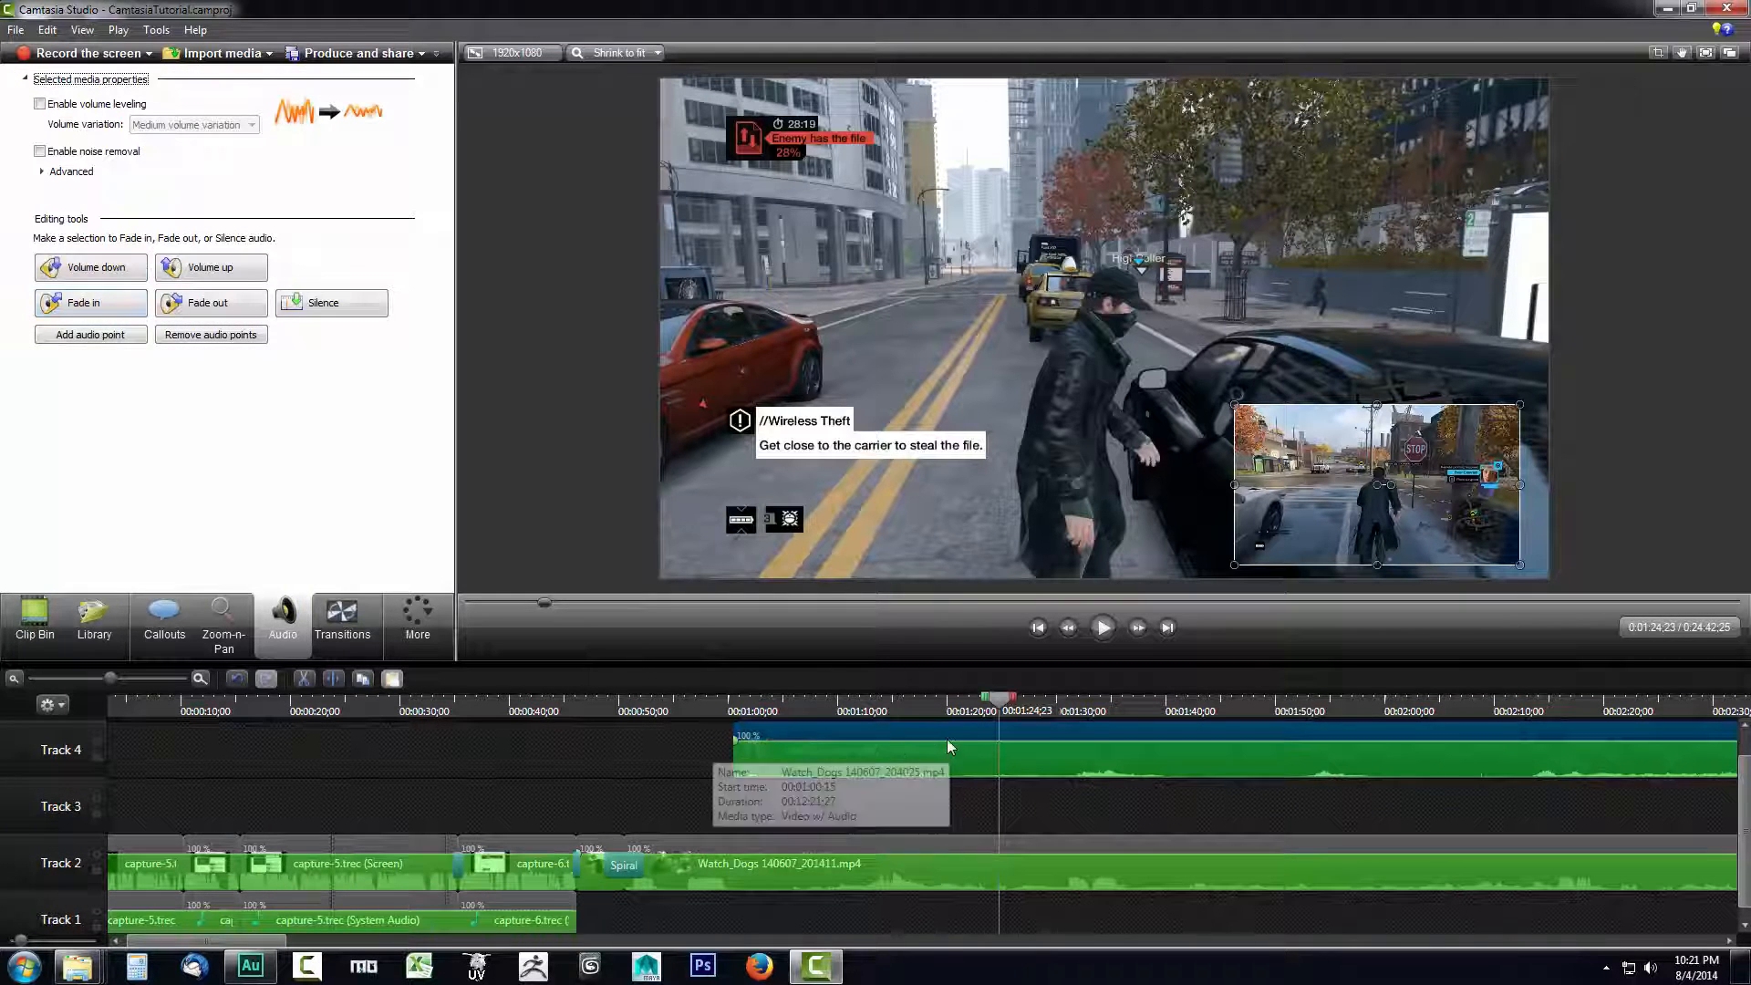
left_click_drag(950, 740, 946, 810)
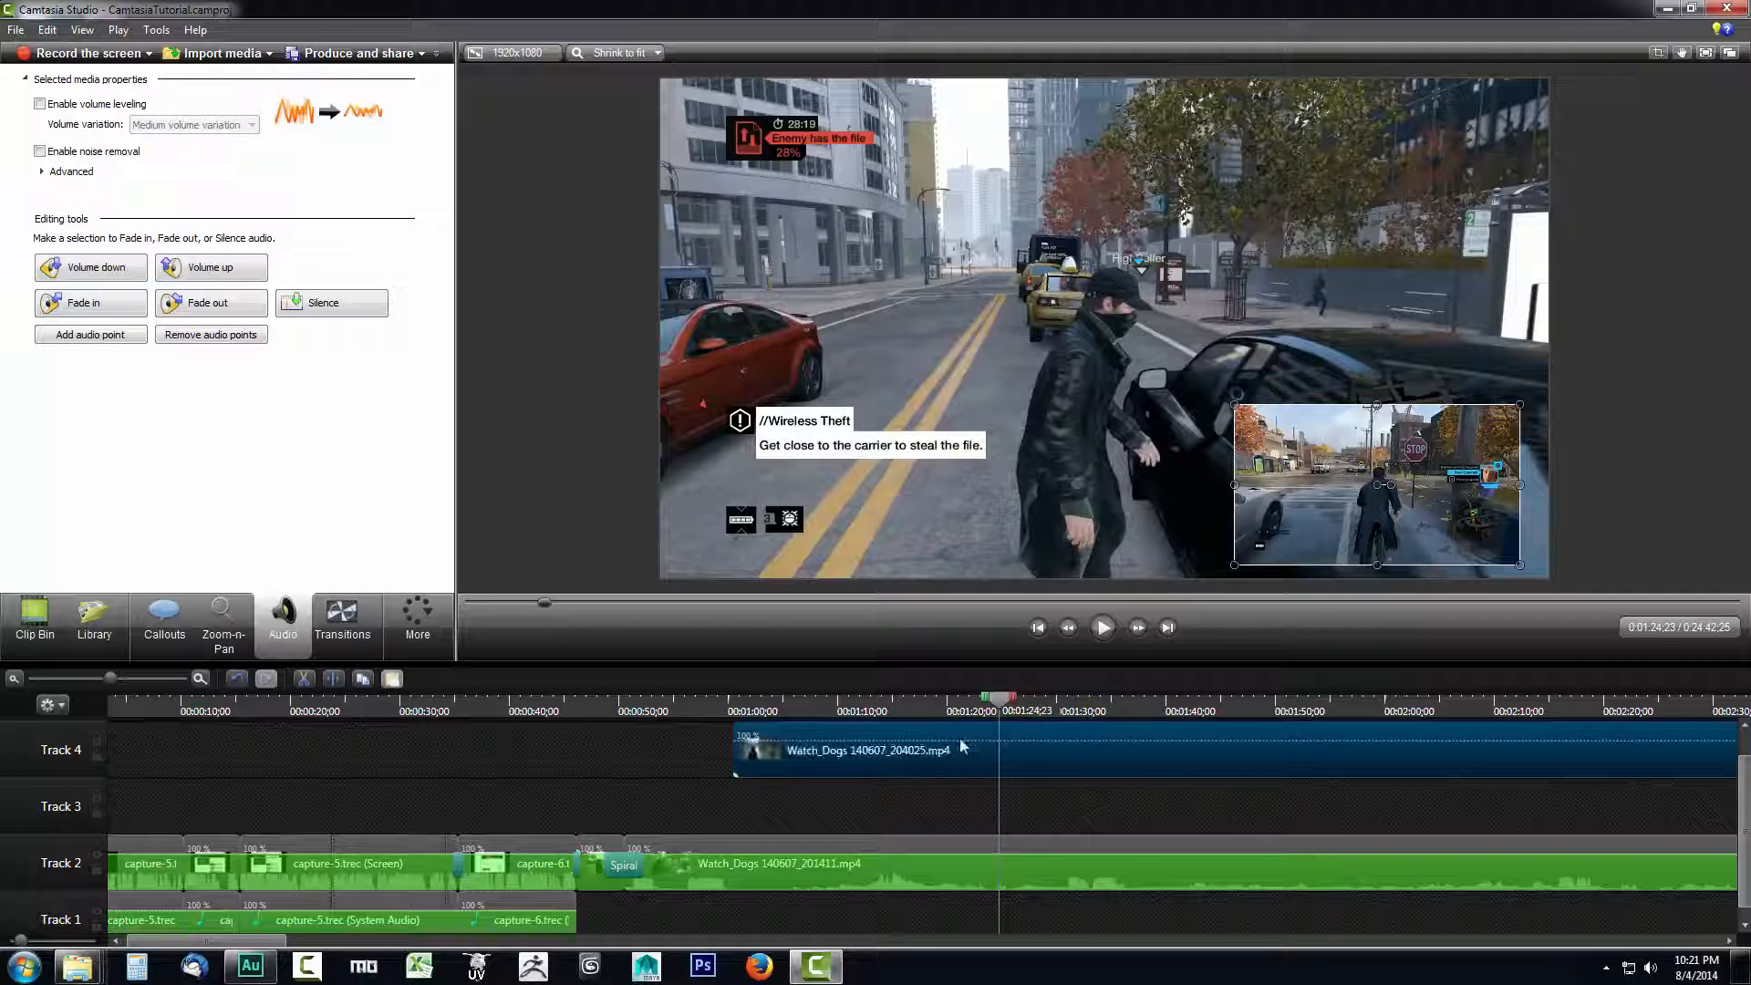
- Play the timeline from about 1:13 to check the sound with the overlay clip muted
left_click(885, 845)
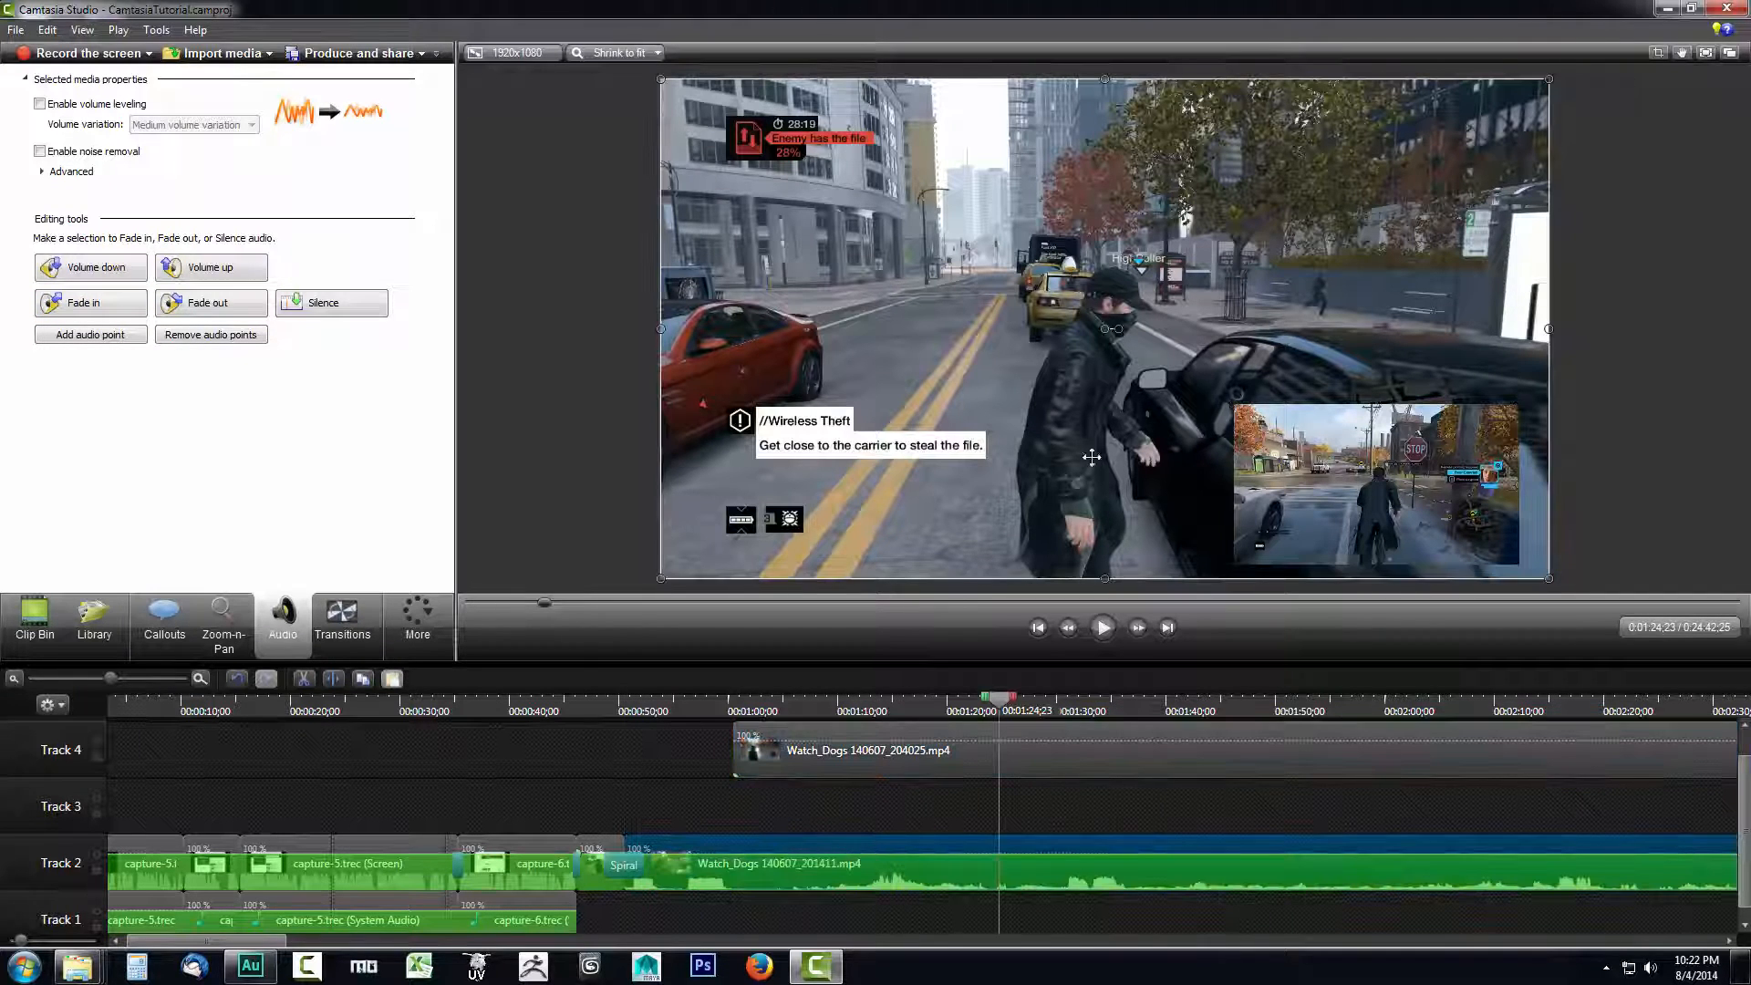
left_click_drag(1001, 702, 881, 705)
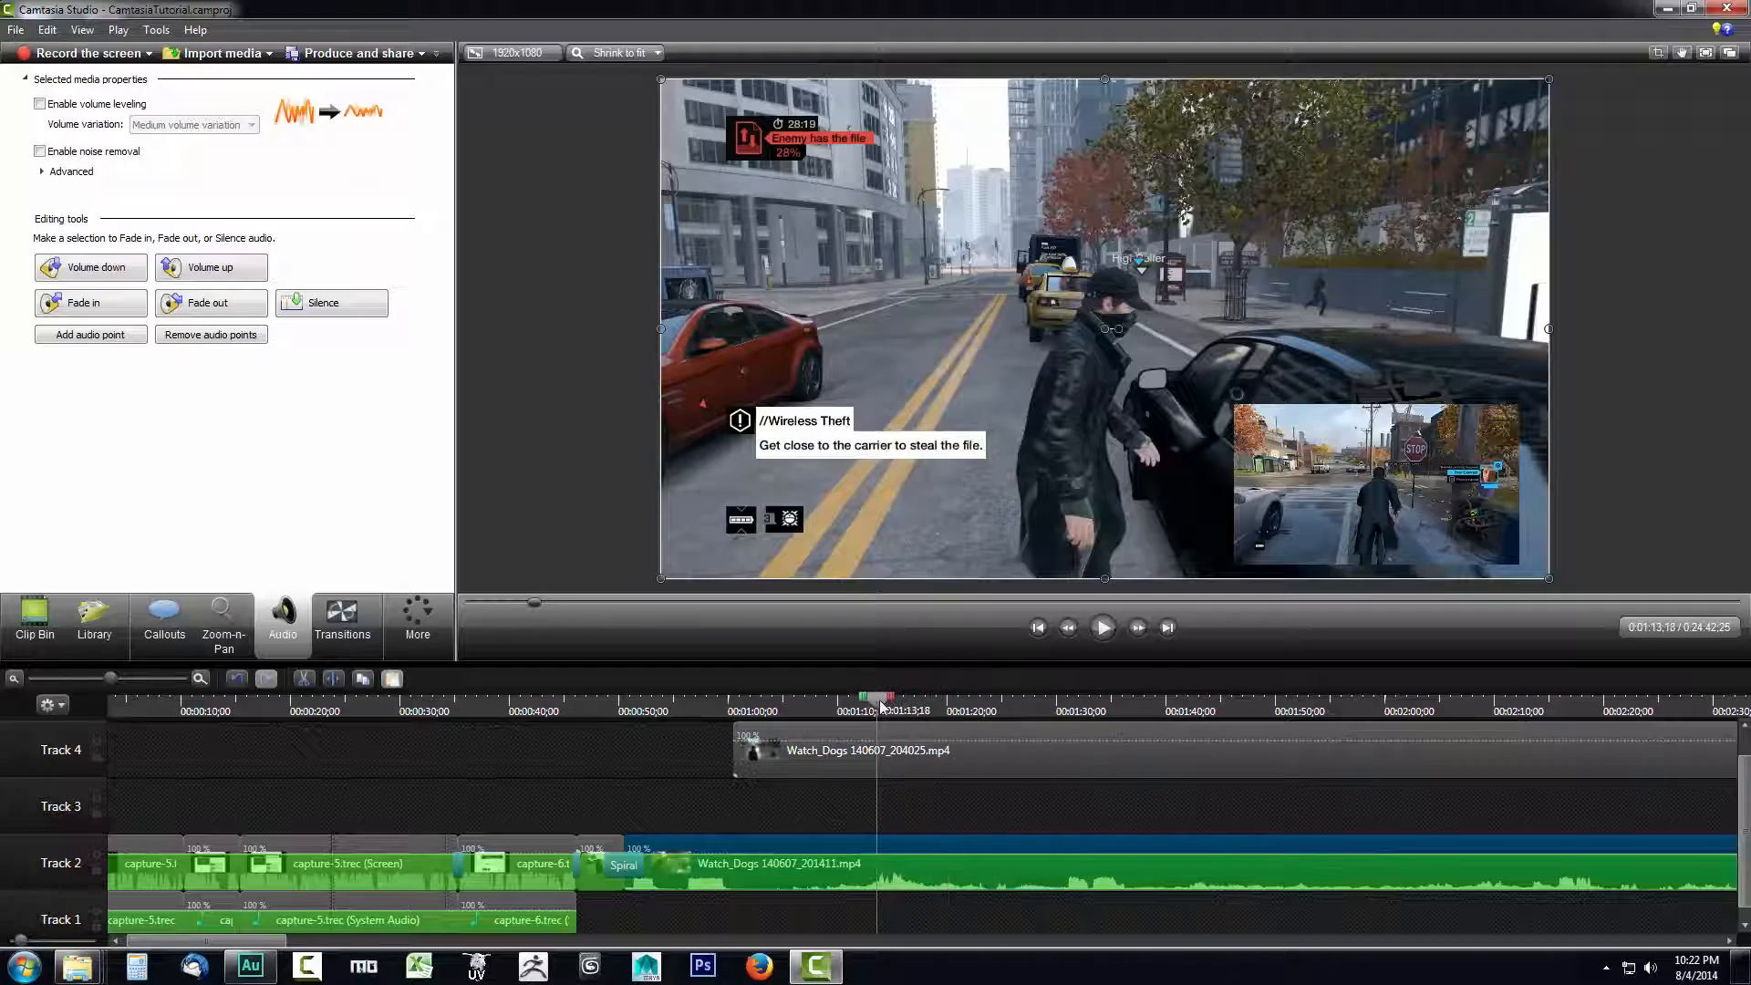
left_click(1103, 627)
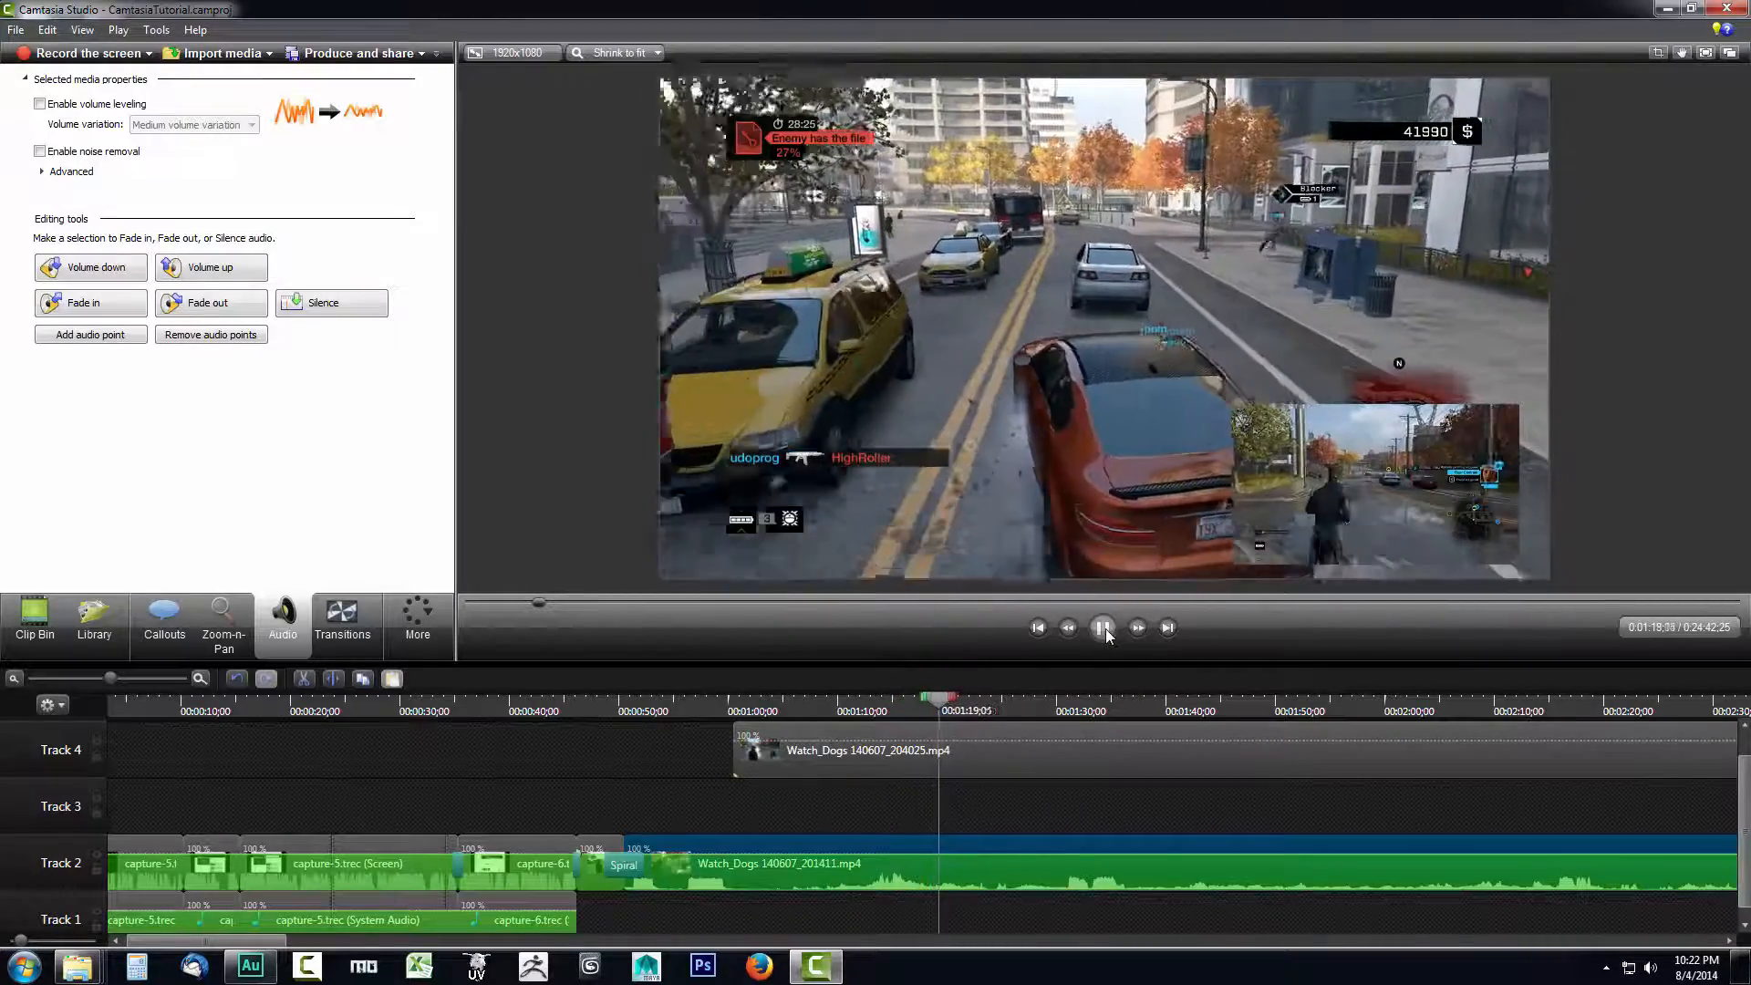
left_click(1103, 628)
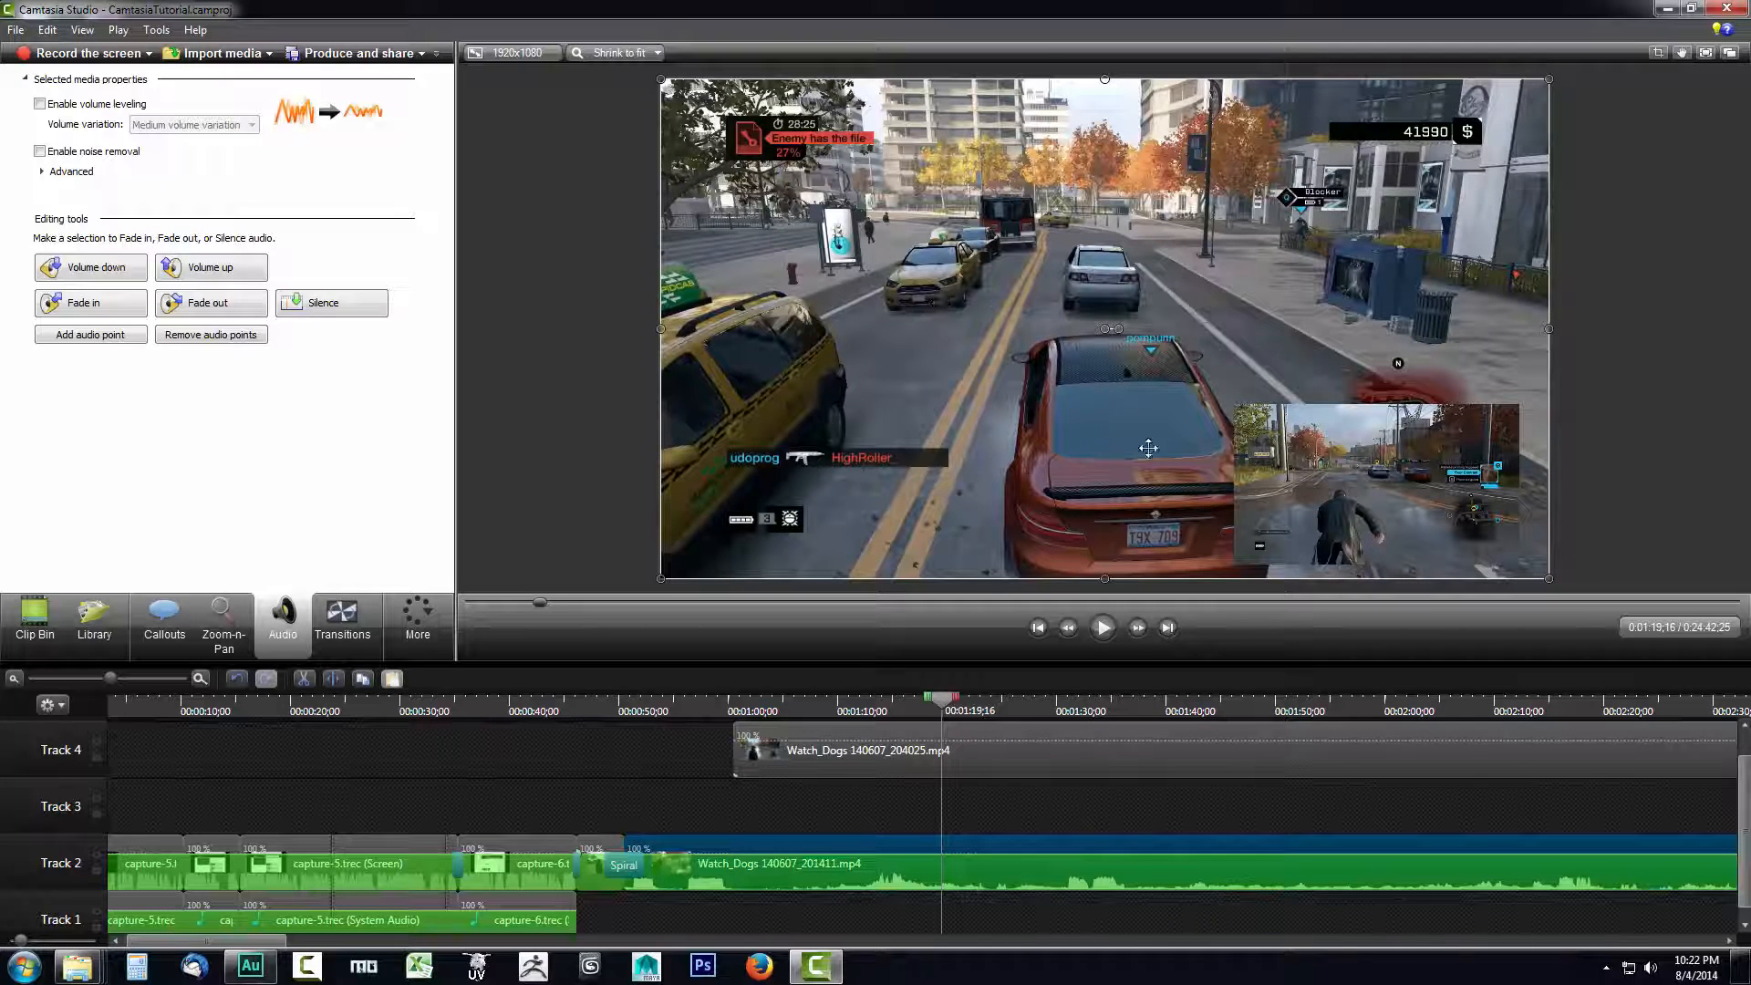
- Add a second copy of Watch_Dogs 140607_204025.mp4 on a new track above Track 4, starting at about 20 seconds
left_click(867, 759)
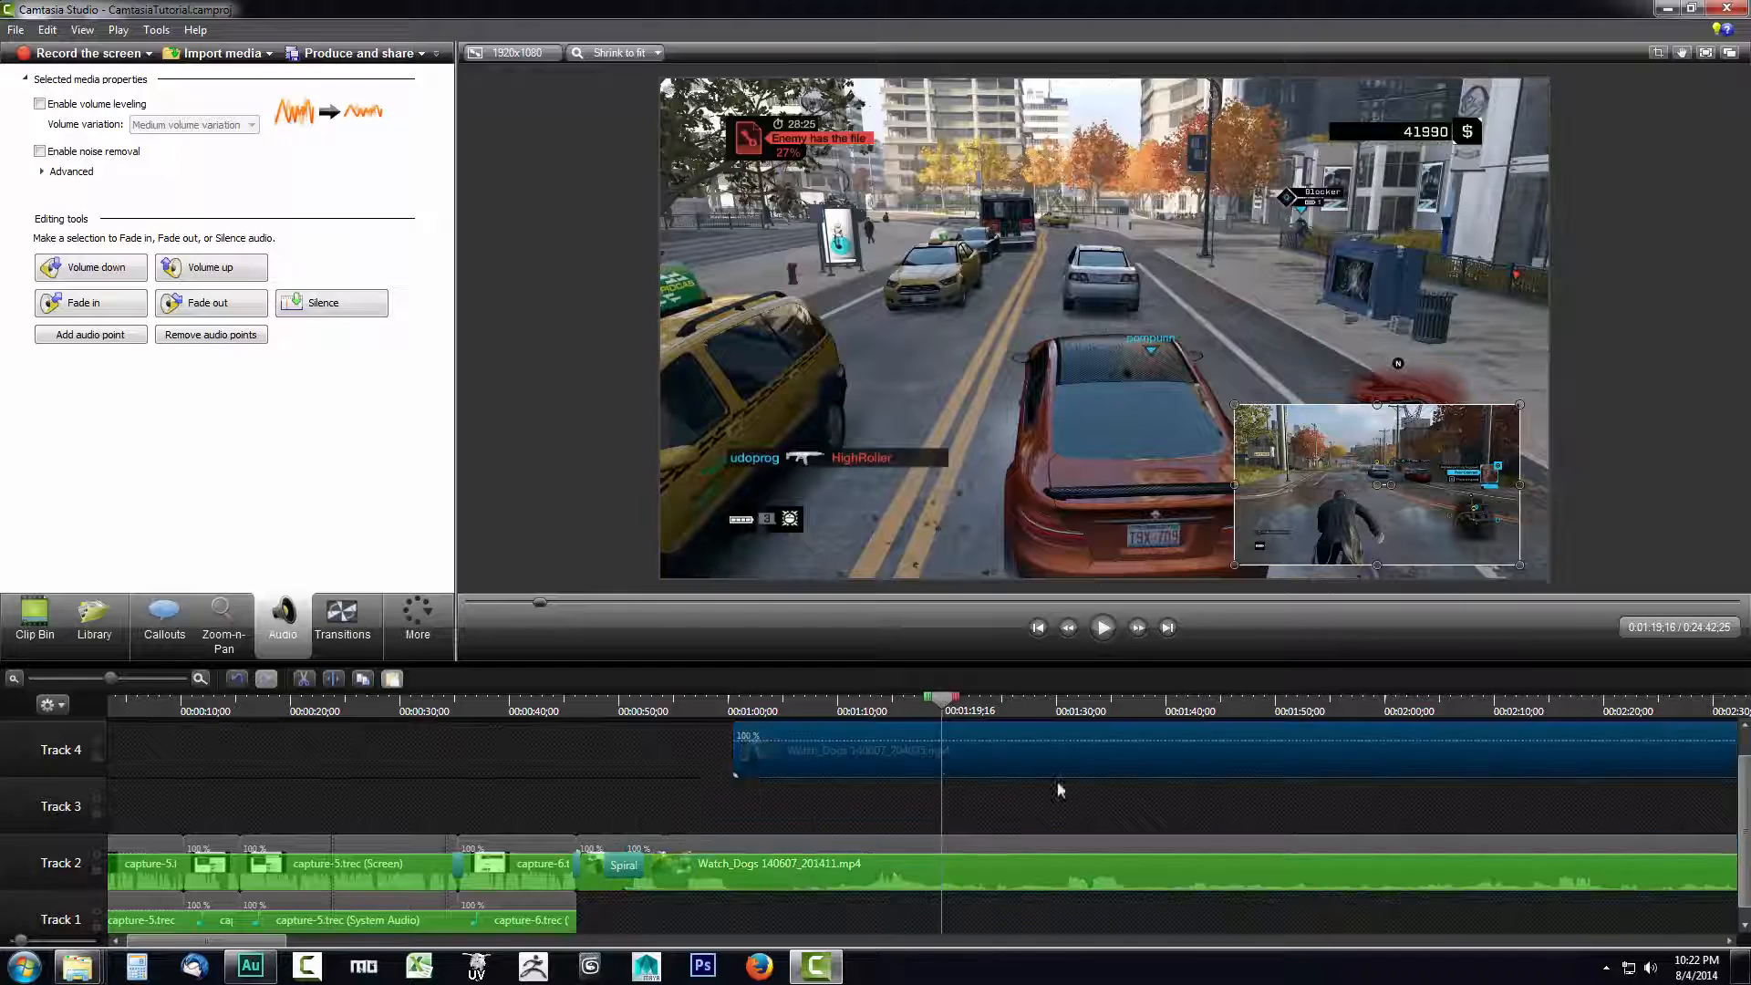
scroll(1060, 790, "up", 1)
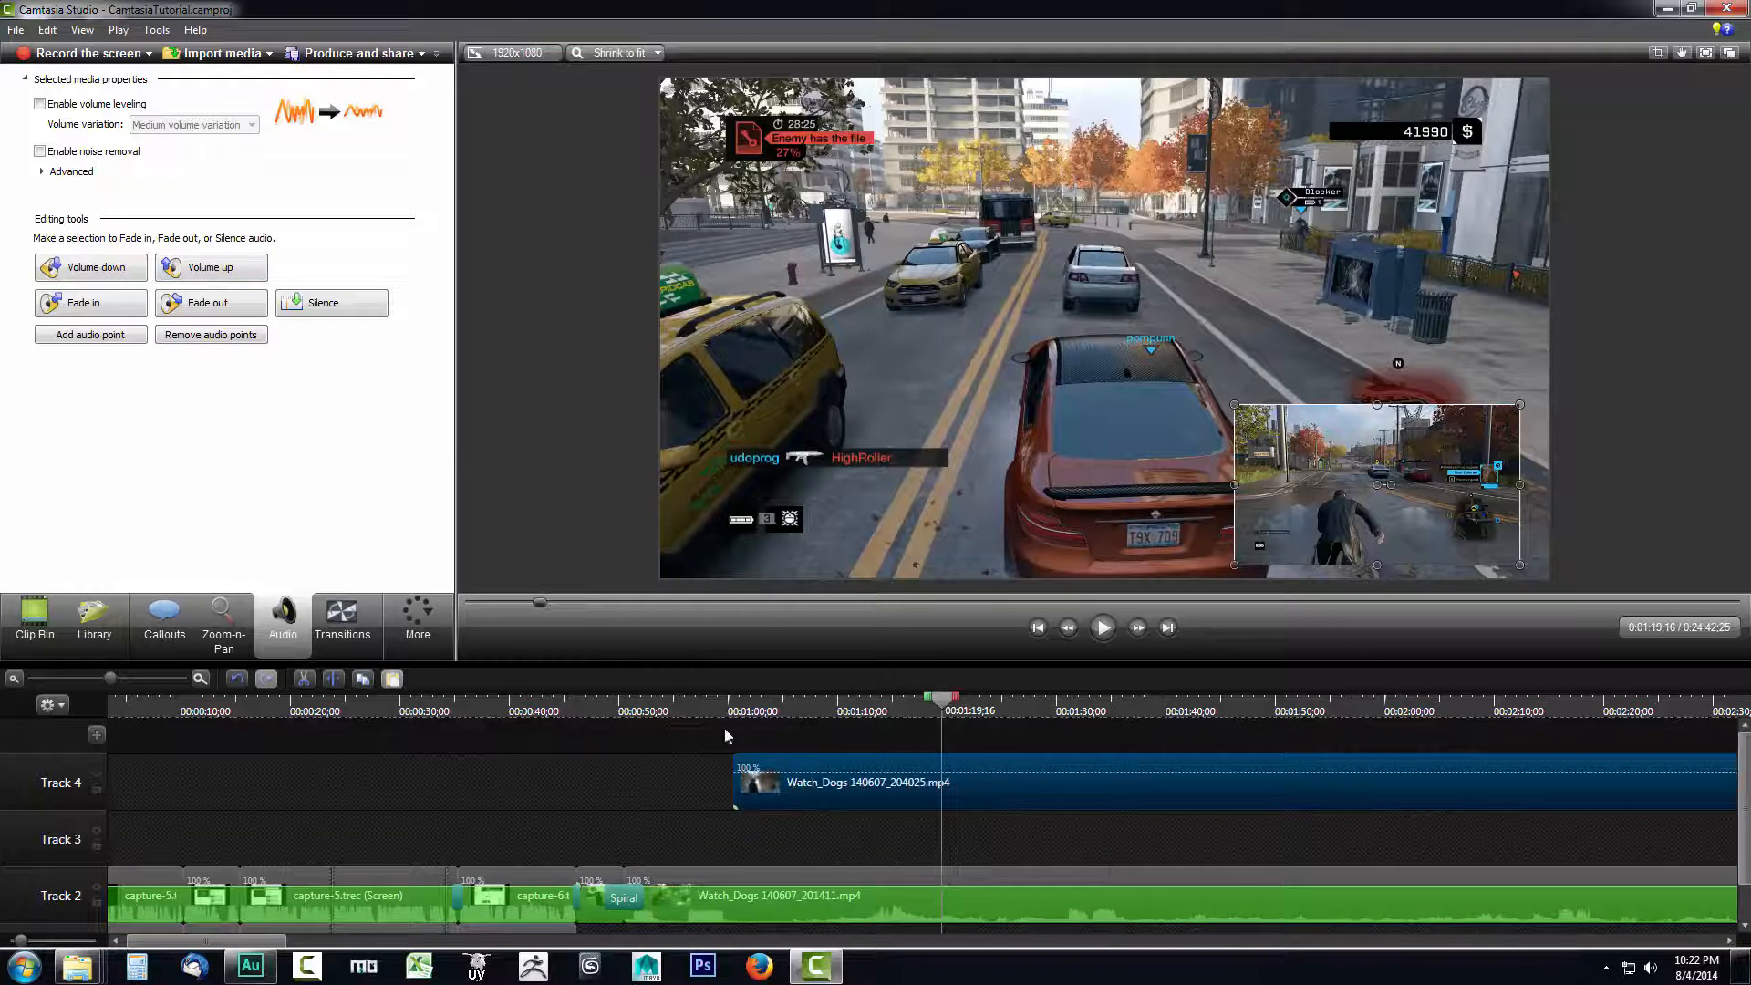
left_click(28, 615)
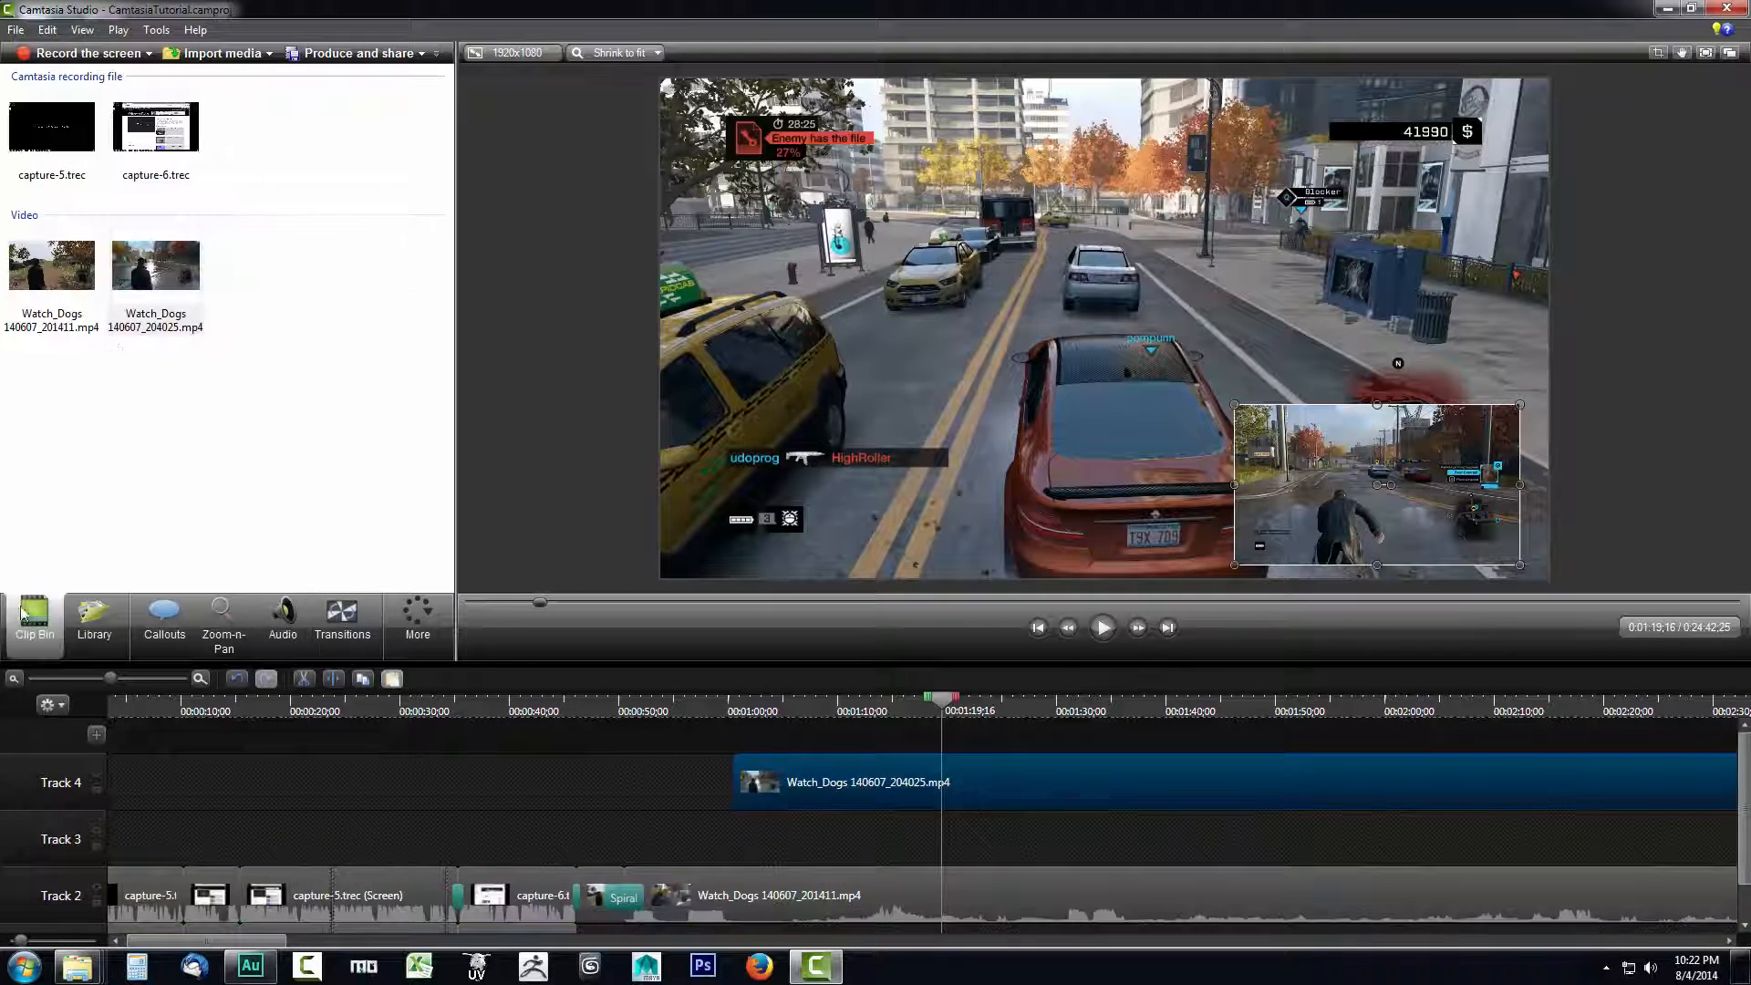
left_click_drag(150, 273, 475, 511)
left_click_drag(892, 753, 531, 742)
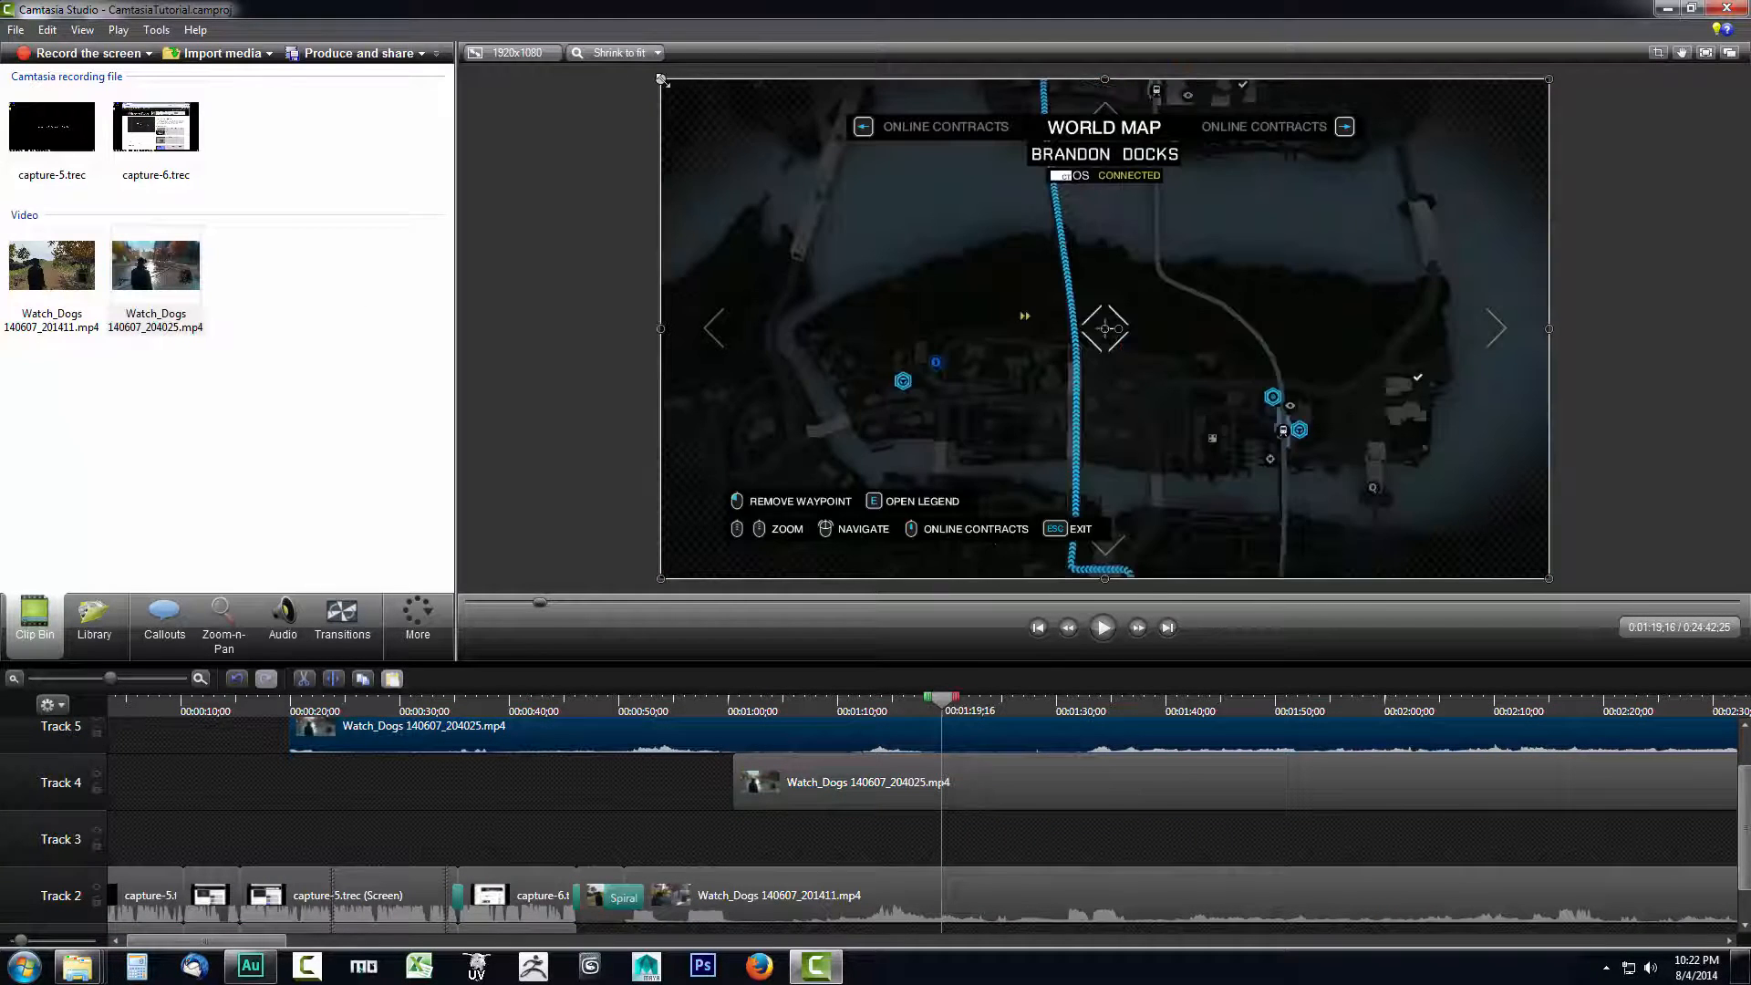
- Shrink the Track 5 clip to an overlay in the video frame's upper-left corner and preview all three videos
left_click_drag(662, 80, 1207, 464)
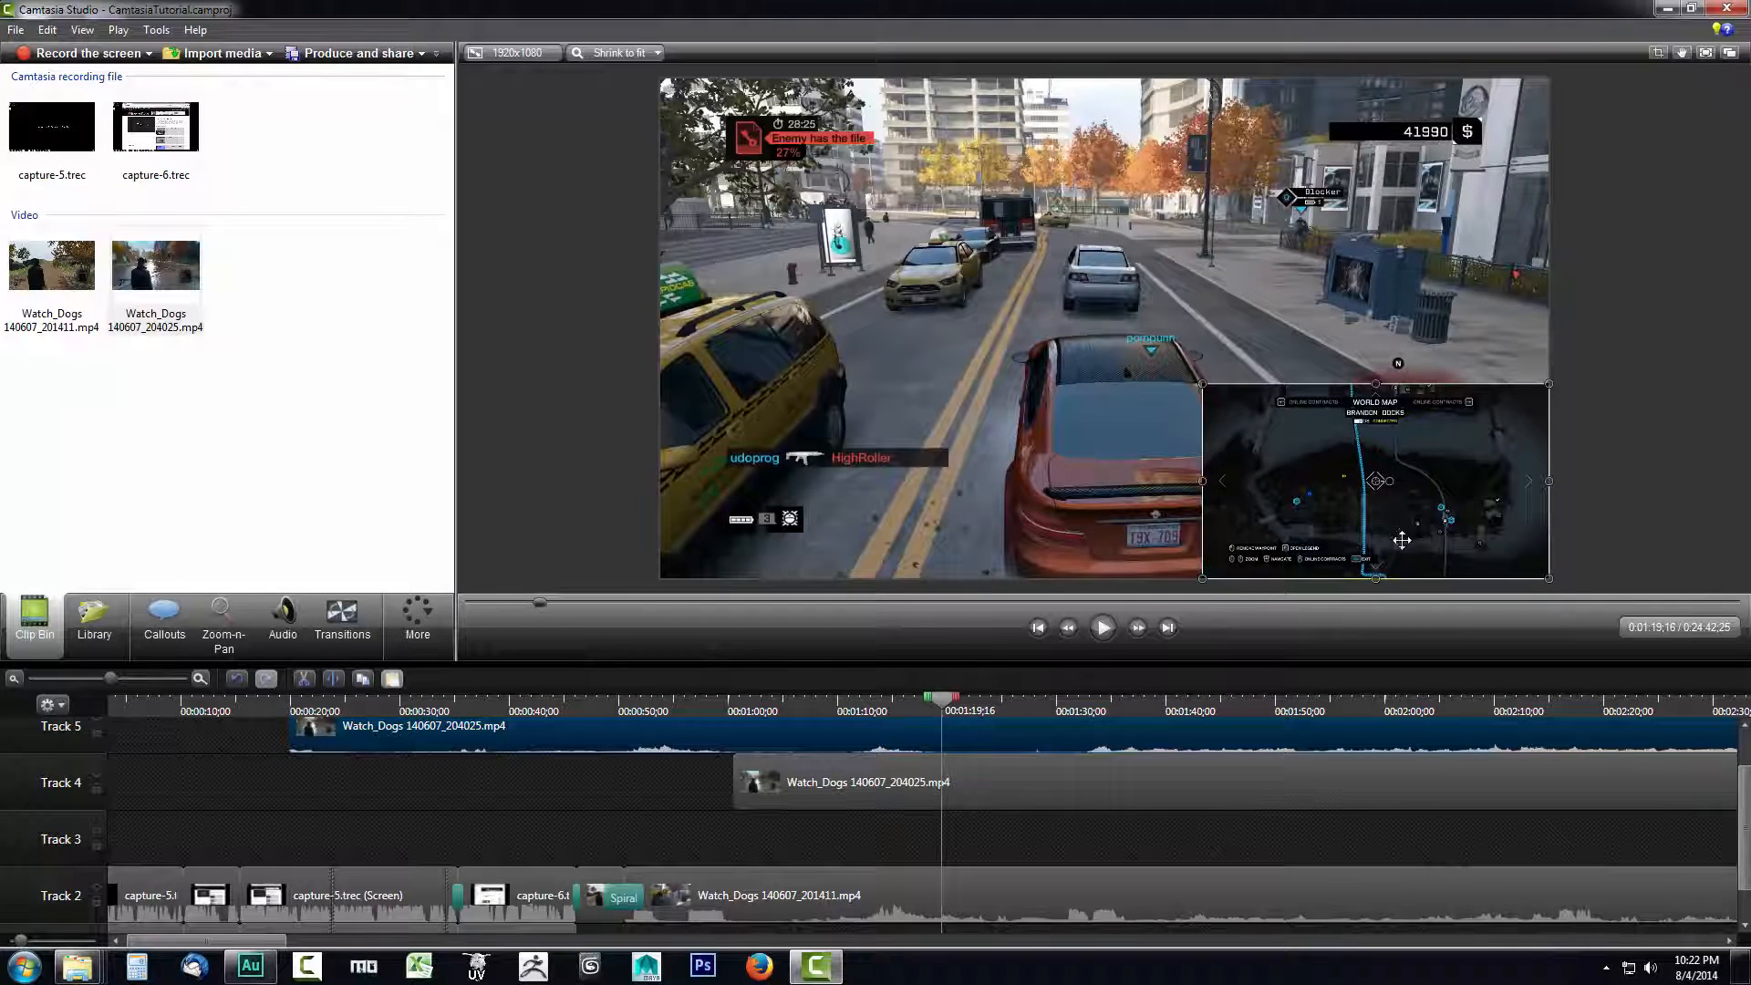
left_click_drag(1402, 539, 884, 275)
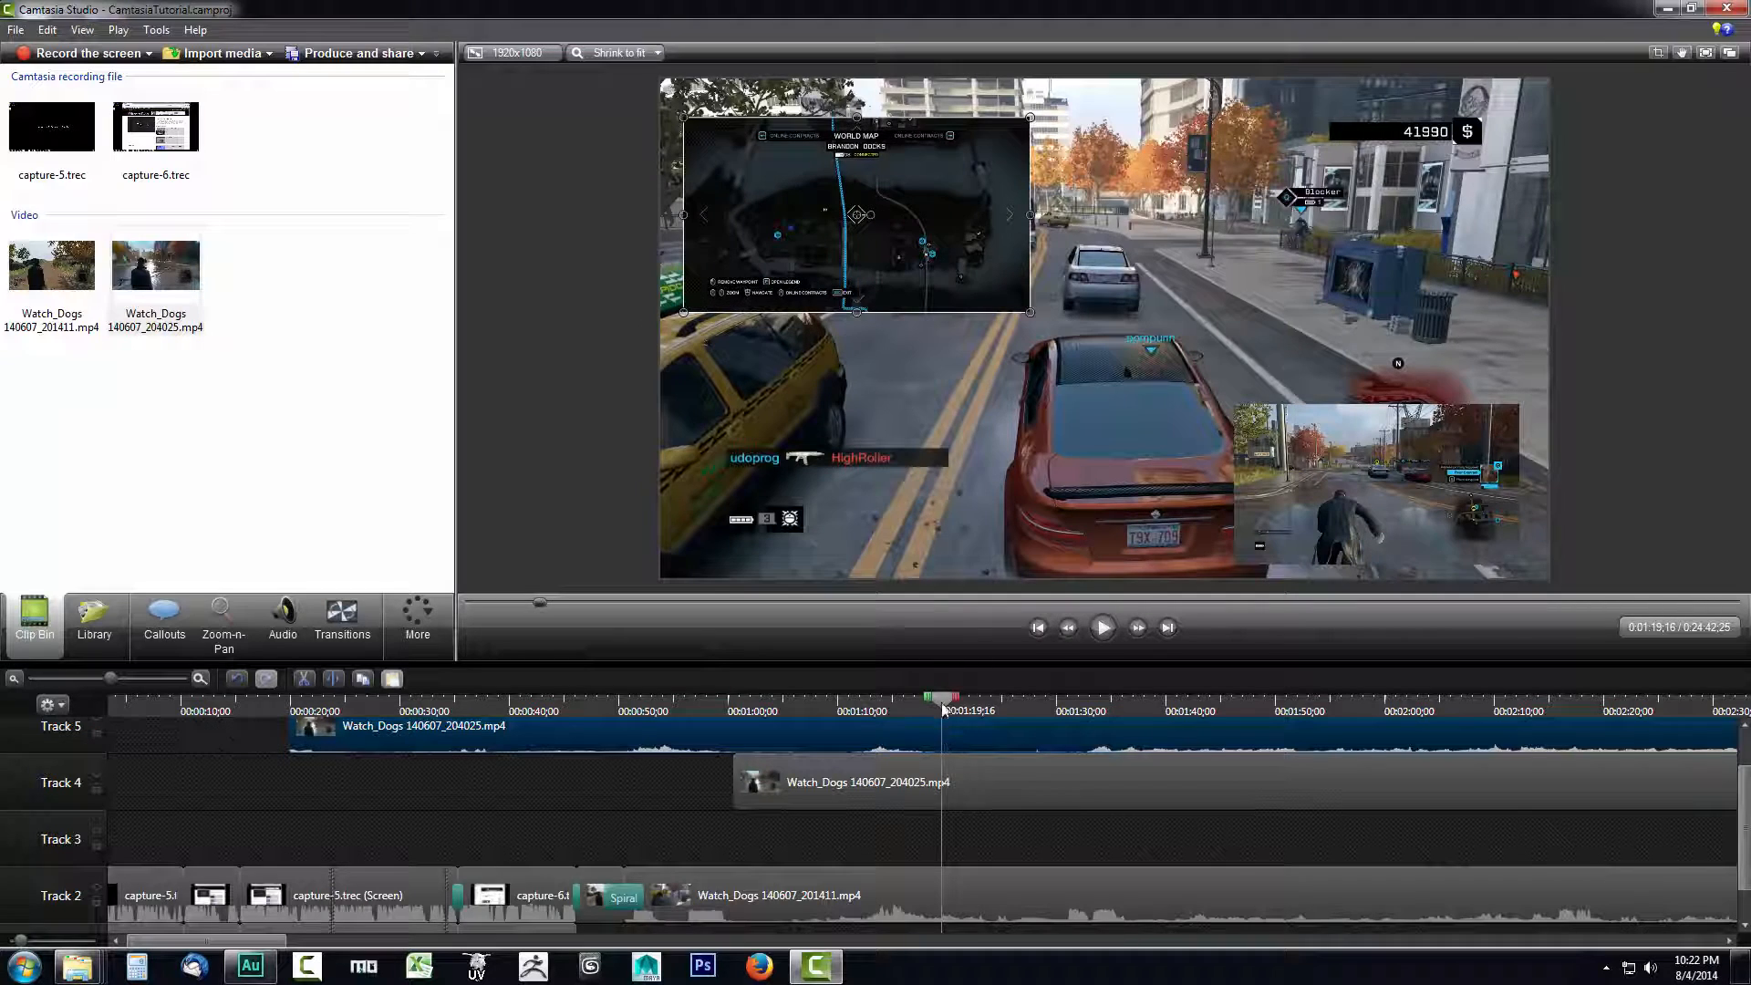
left_click_drag(942, 700, 889, 702)
left_click(1104, 629)
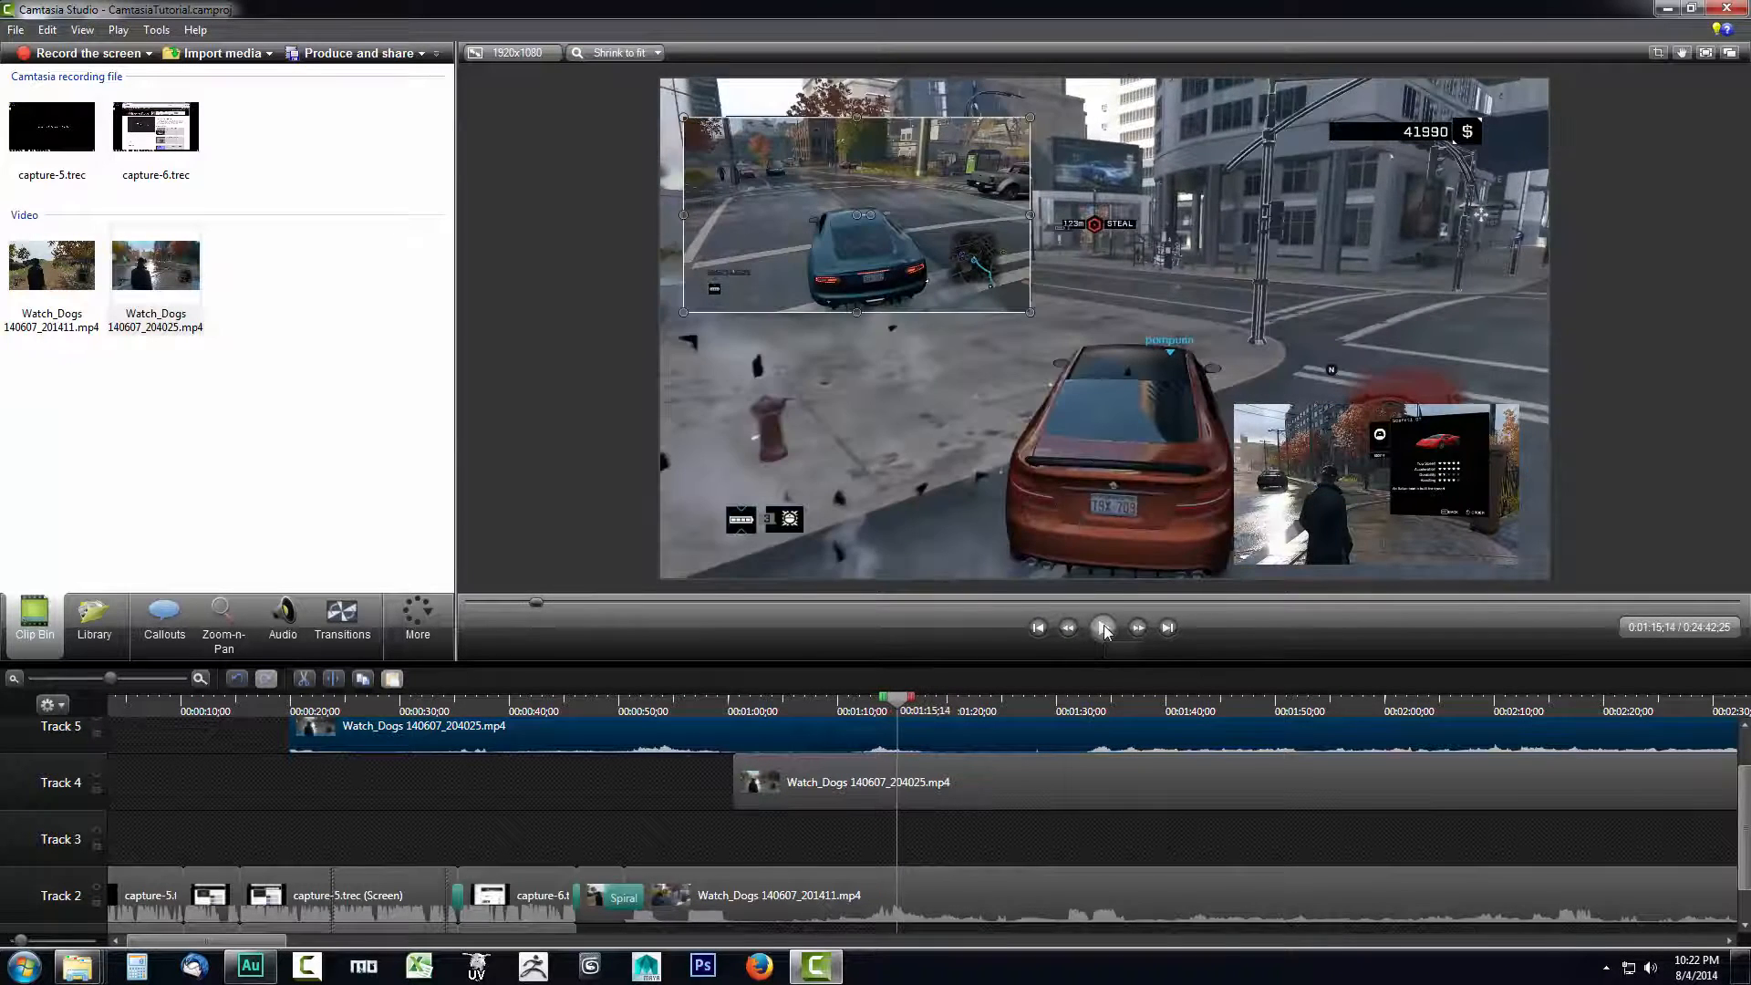
left_click(1103, 629)
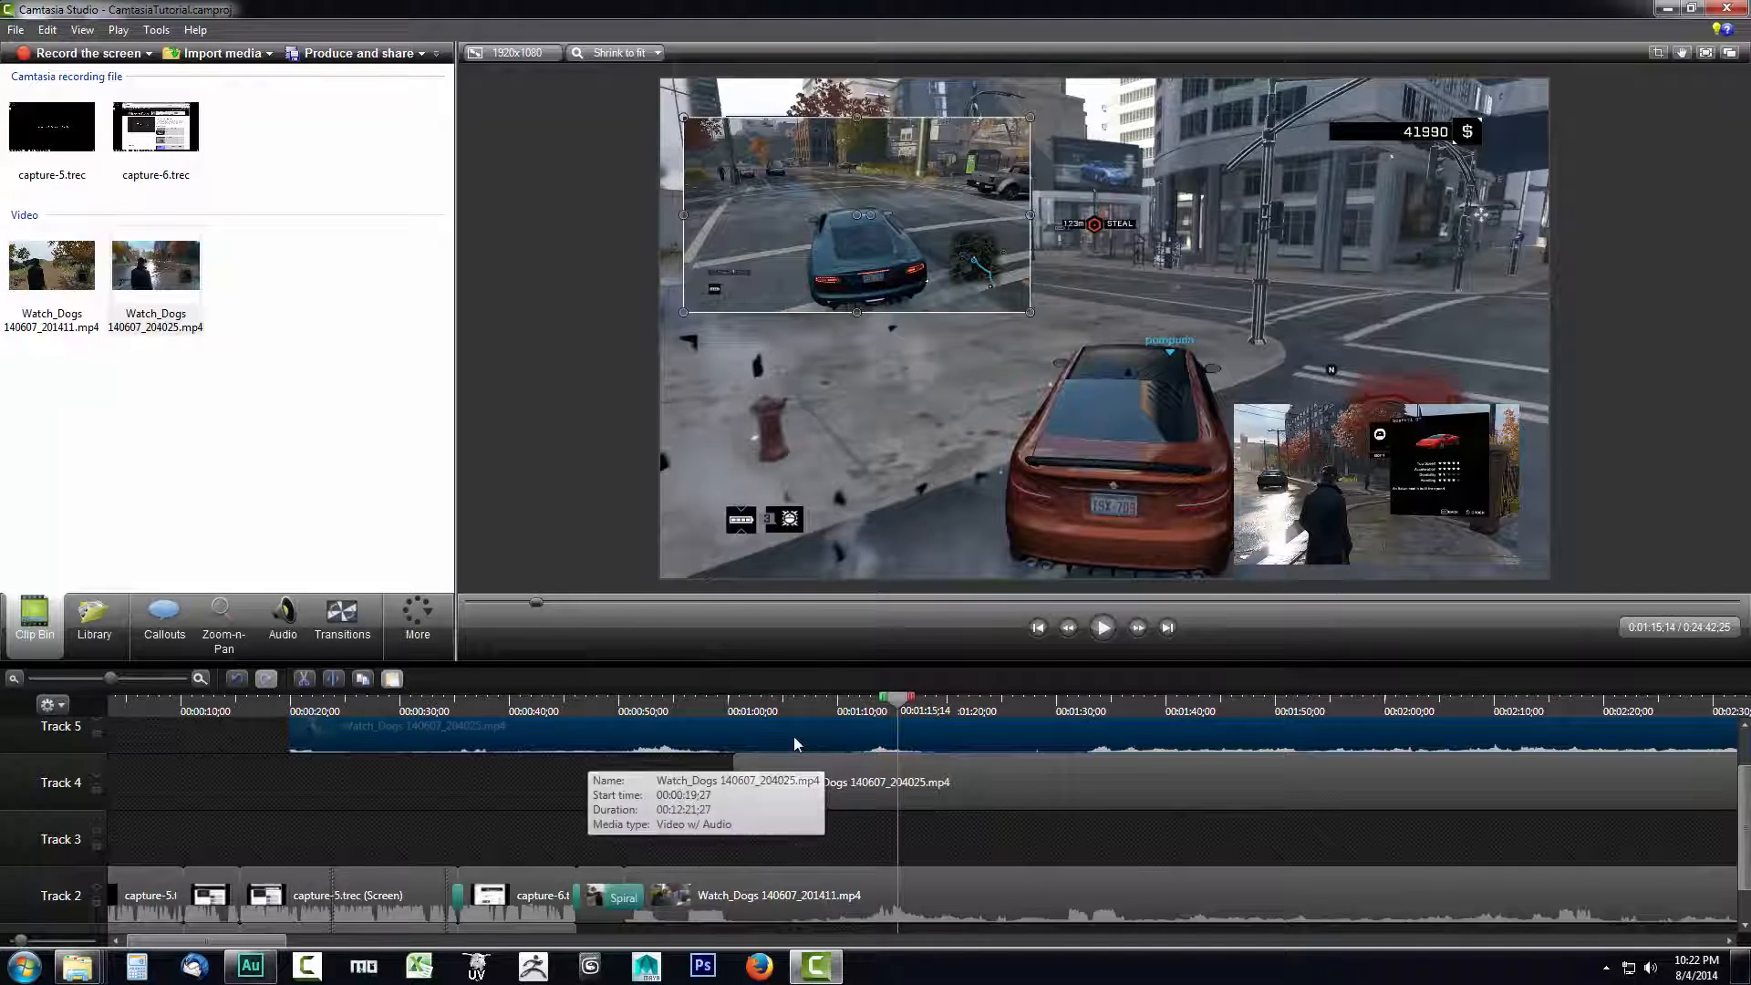
- Mute the audio of the Track 5 clip by lowering its volume level fully
left_click(301, 640)
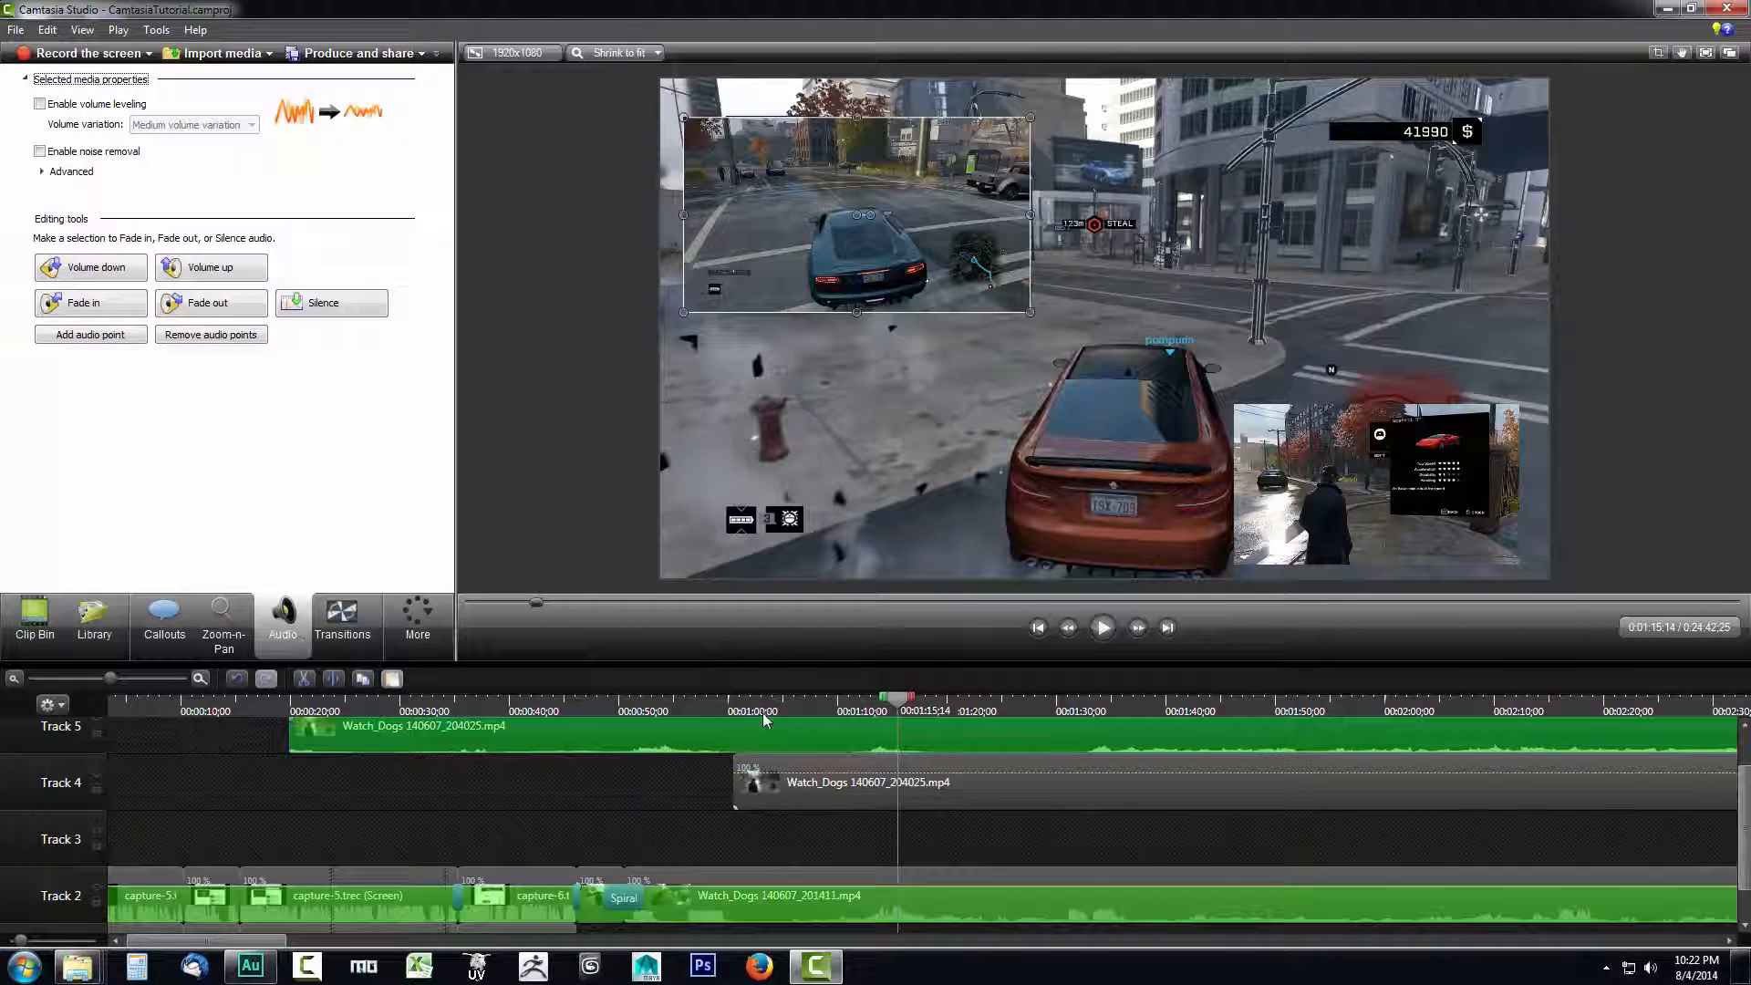
scroll(1744, 804, "up", 1)
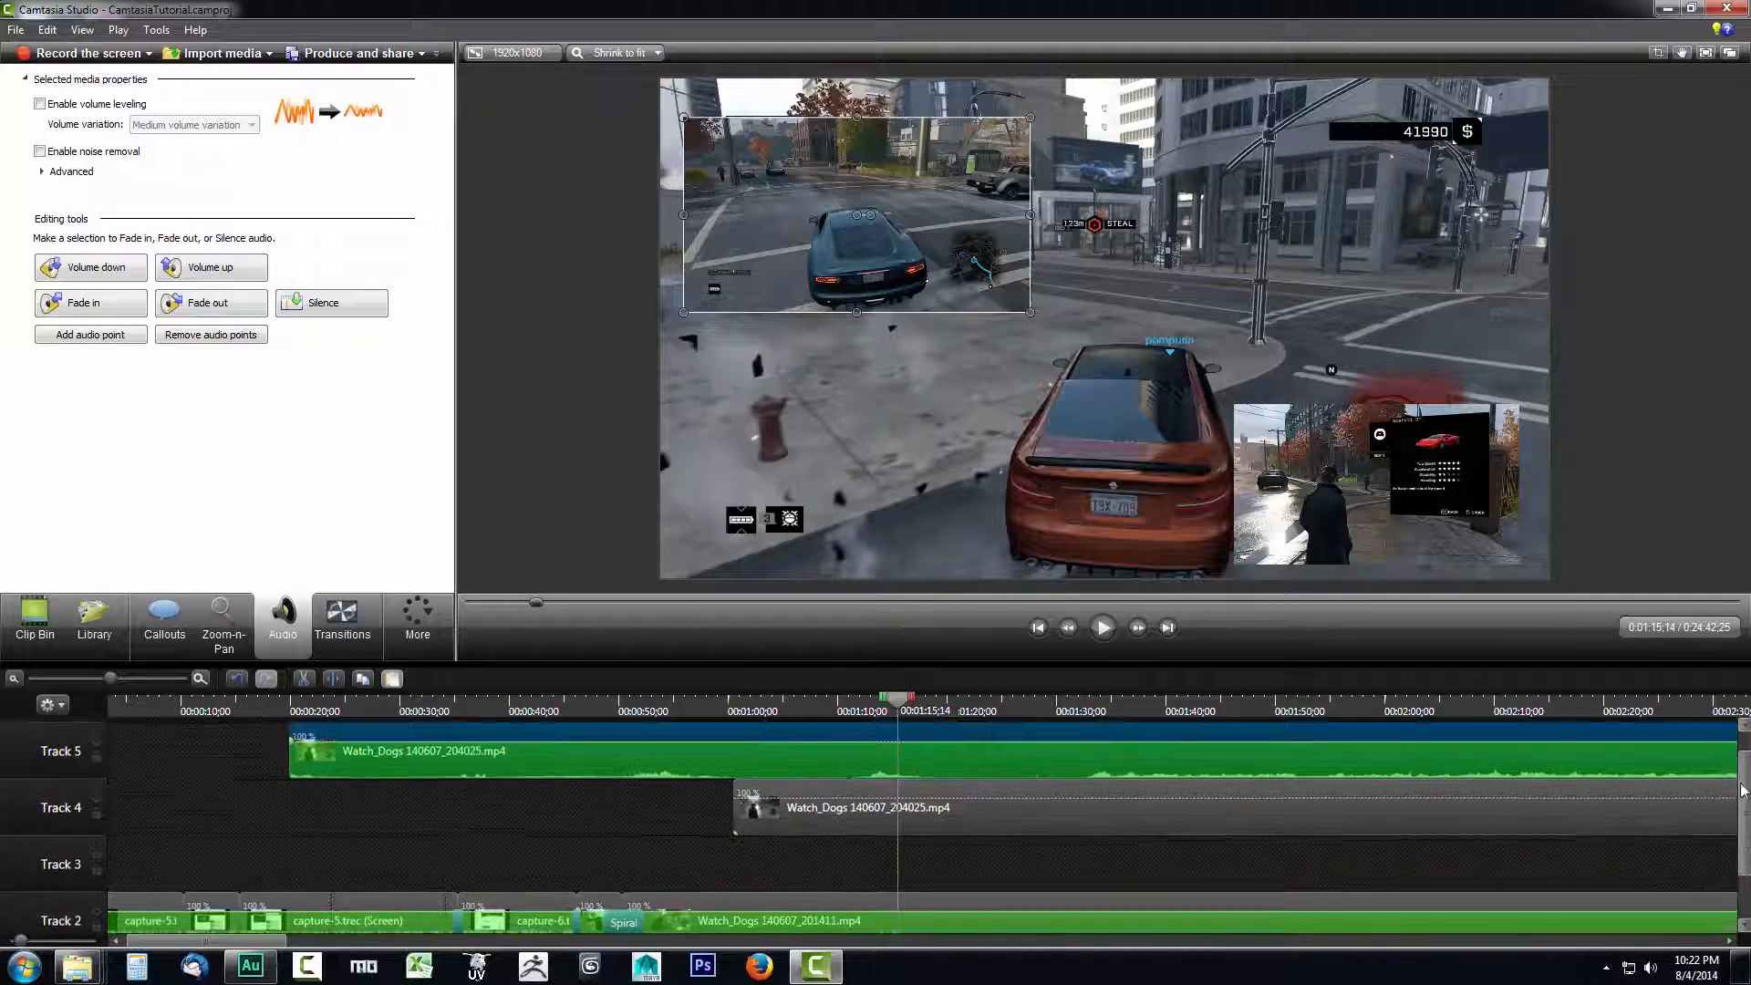
left_click(1503, 741)
left_click_drag(1500, 741, 1512, 804)
scroll(1074, 803, "down", 3)
scroll(1072, 801, "up", 2)
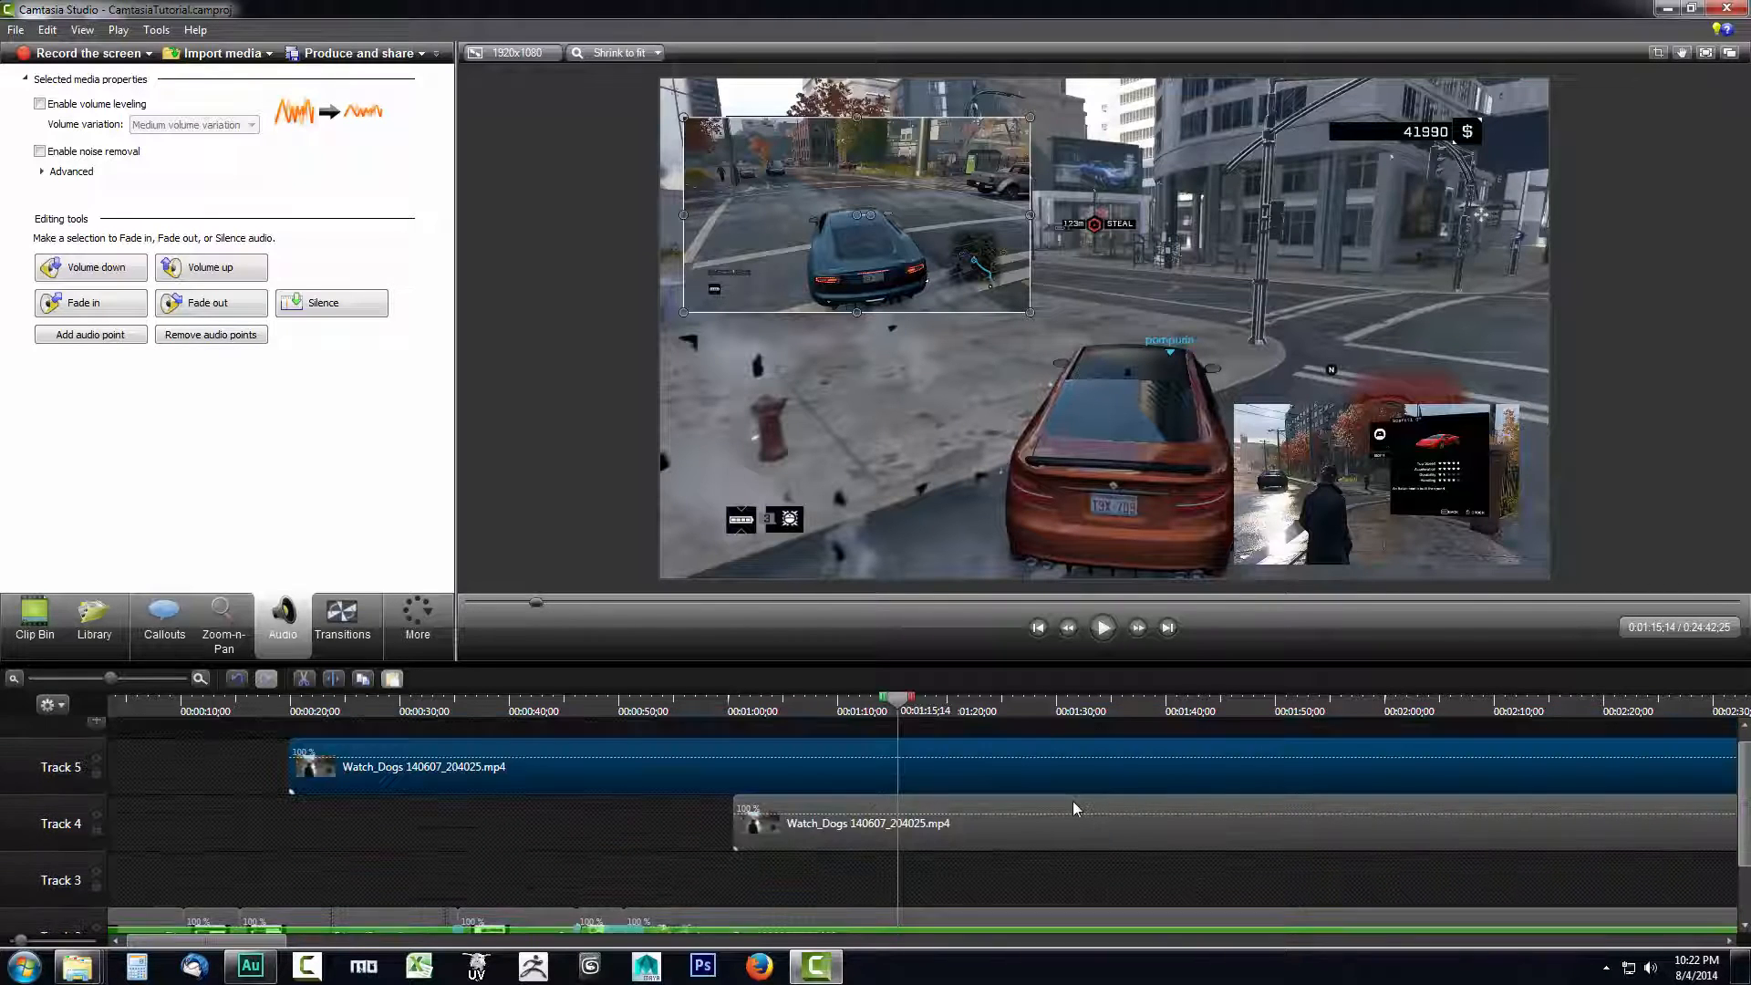
scroll(1073, 801, "down", 1)
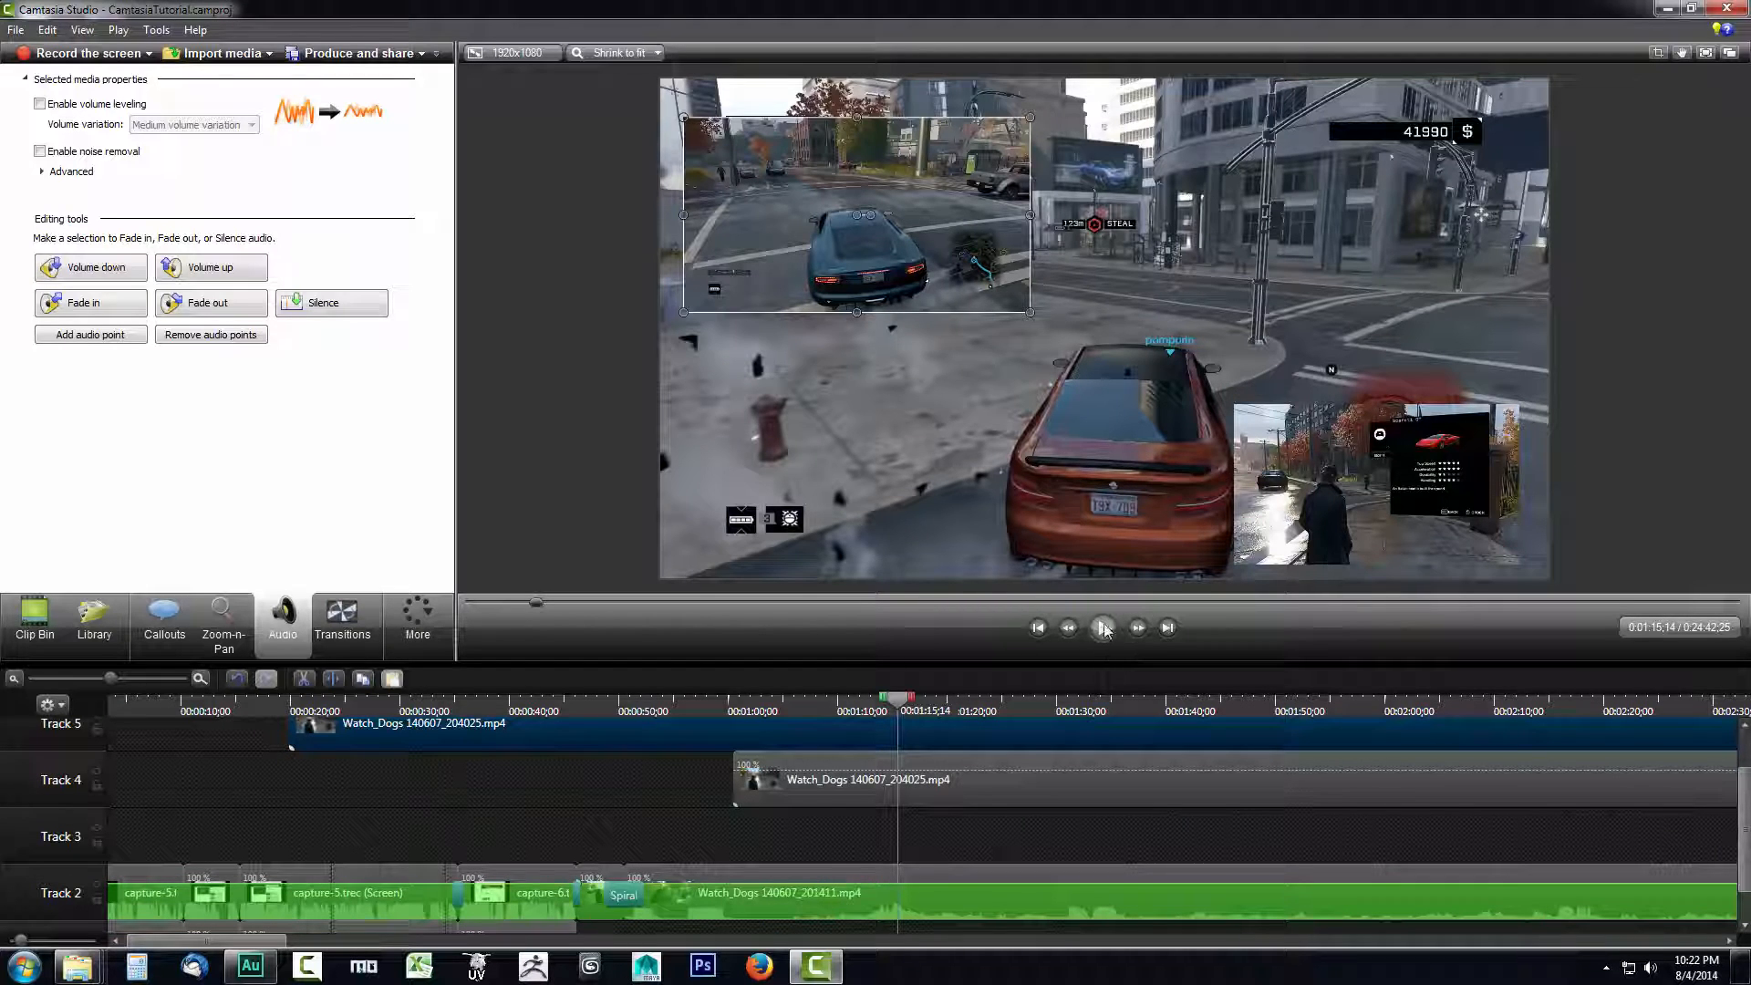
- Deselect the clips, play back the composition with both overlays, and view the upper tracks
left_click(571, 429)
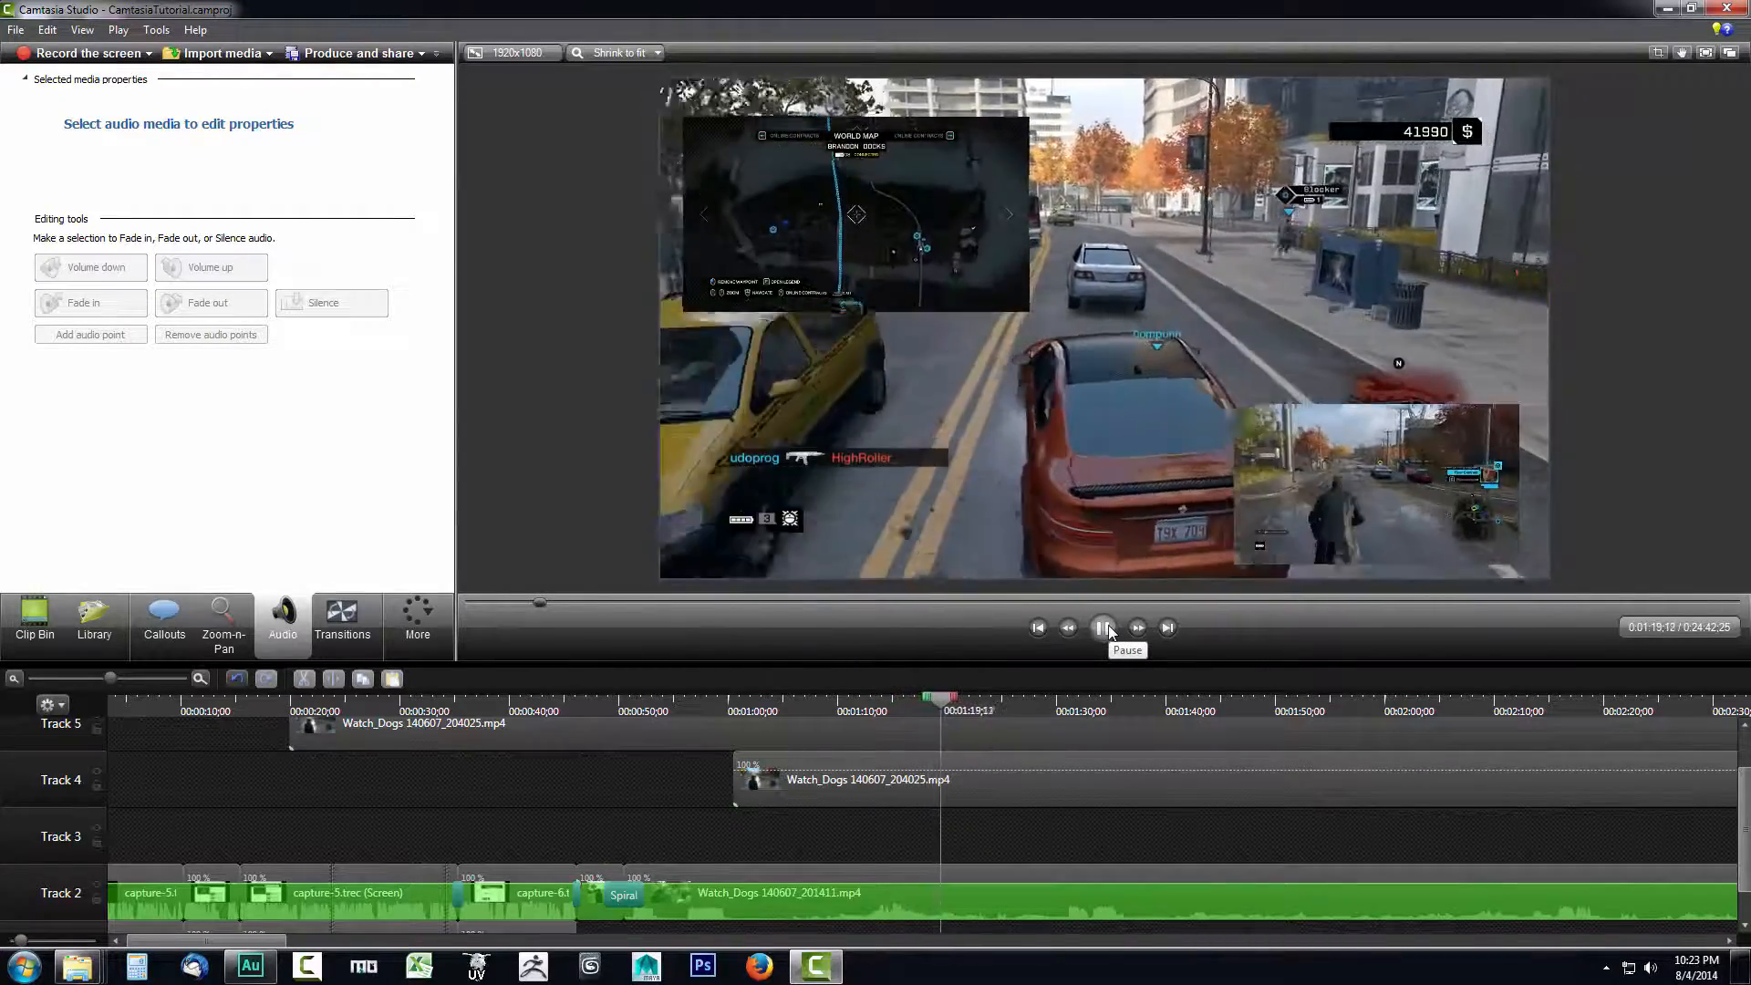
left_click(1105, 629)
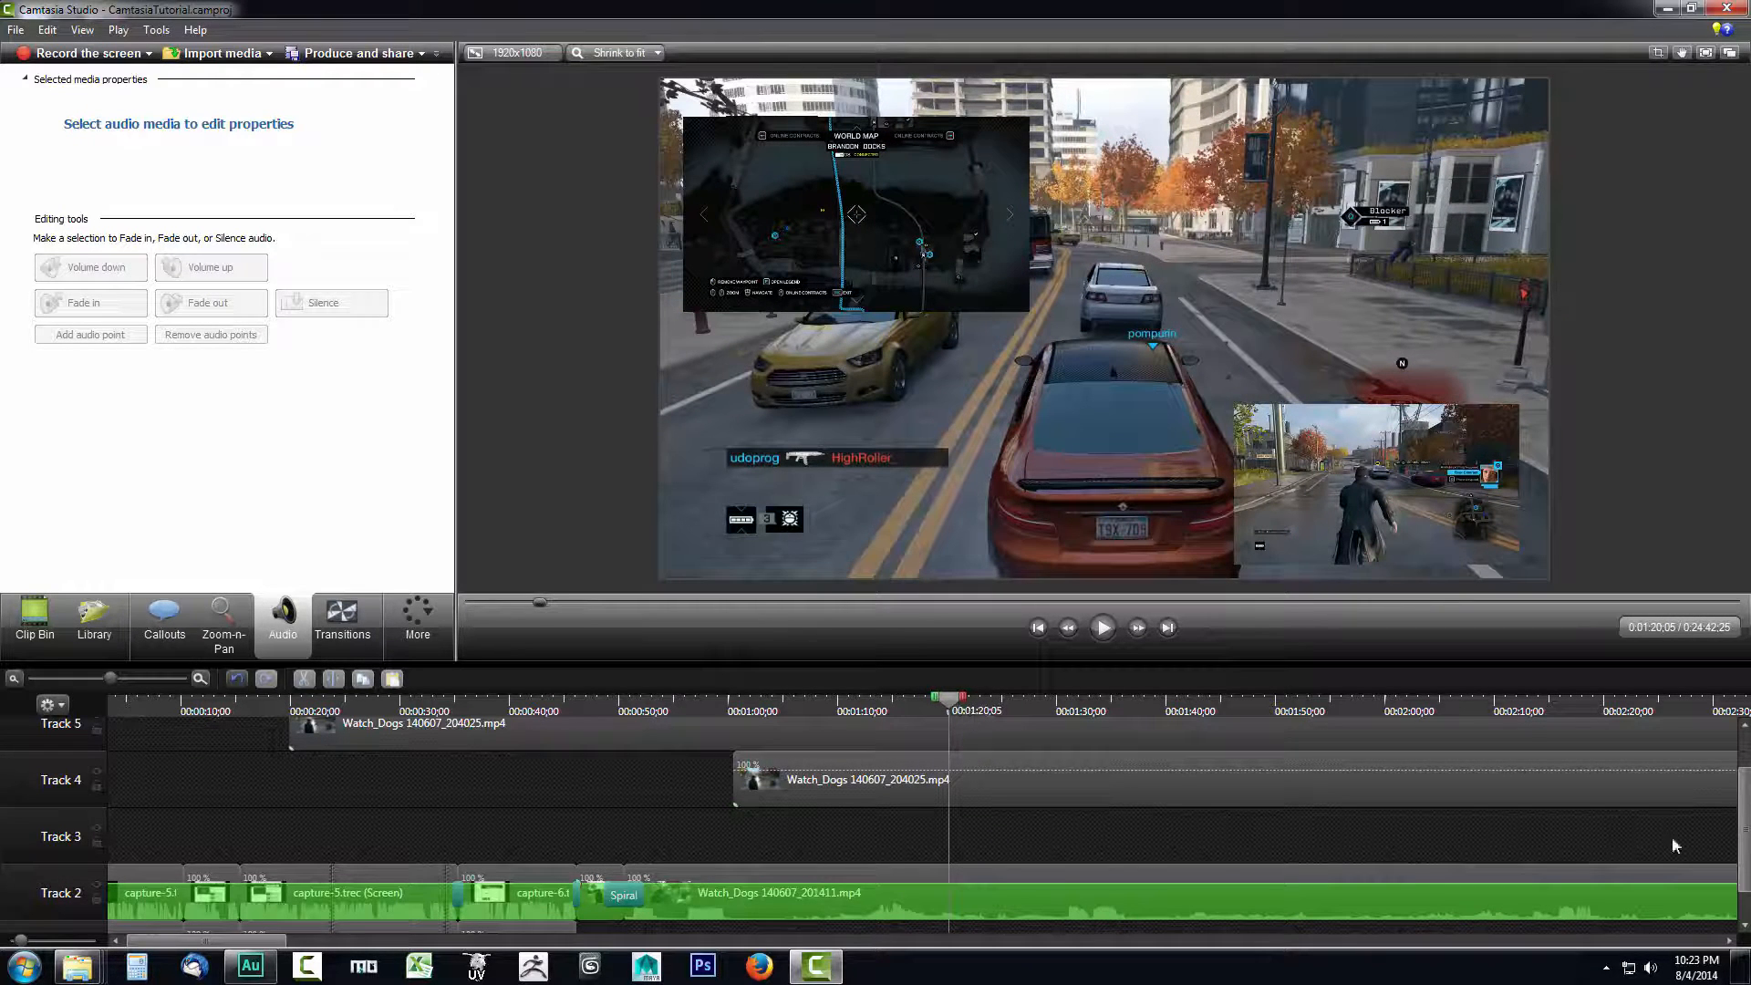
left_click_drag(1748, 814, 1744, 777)
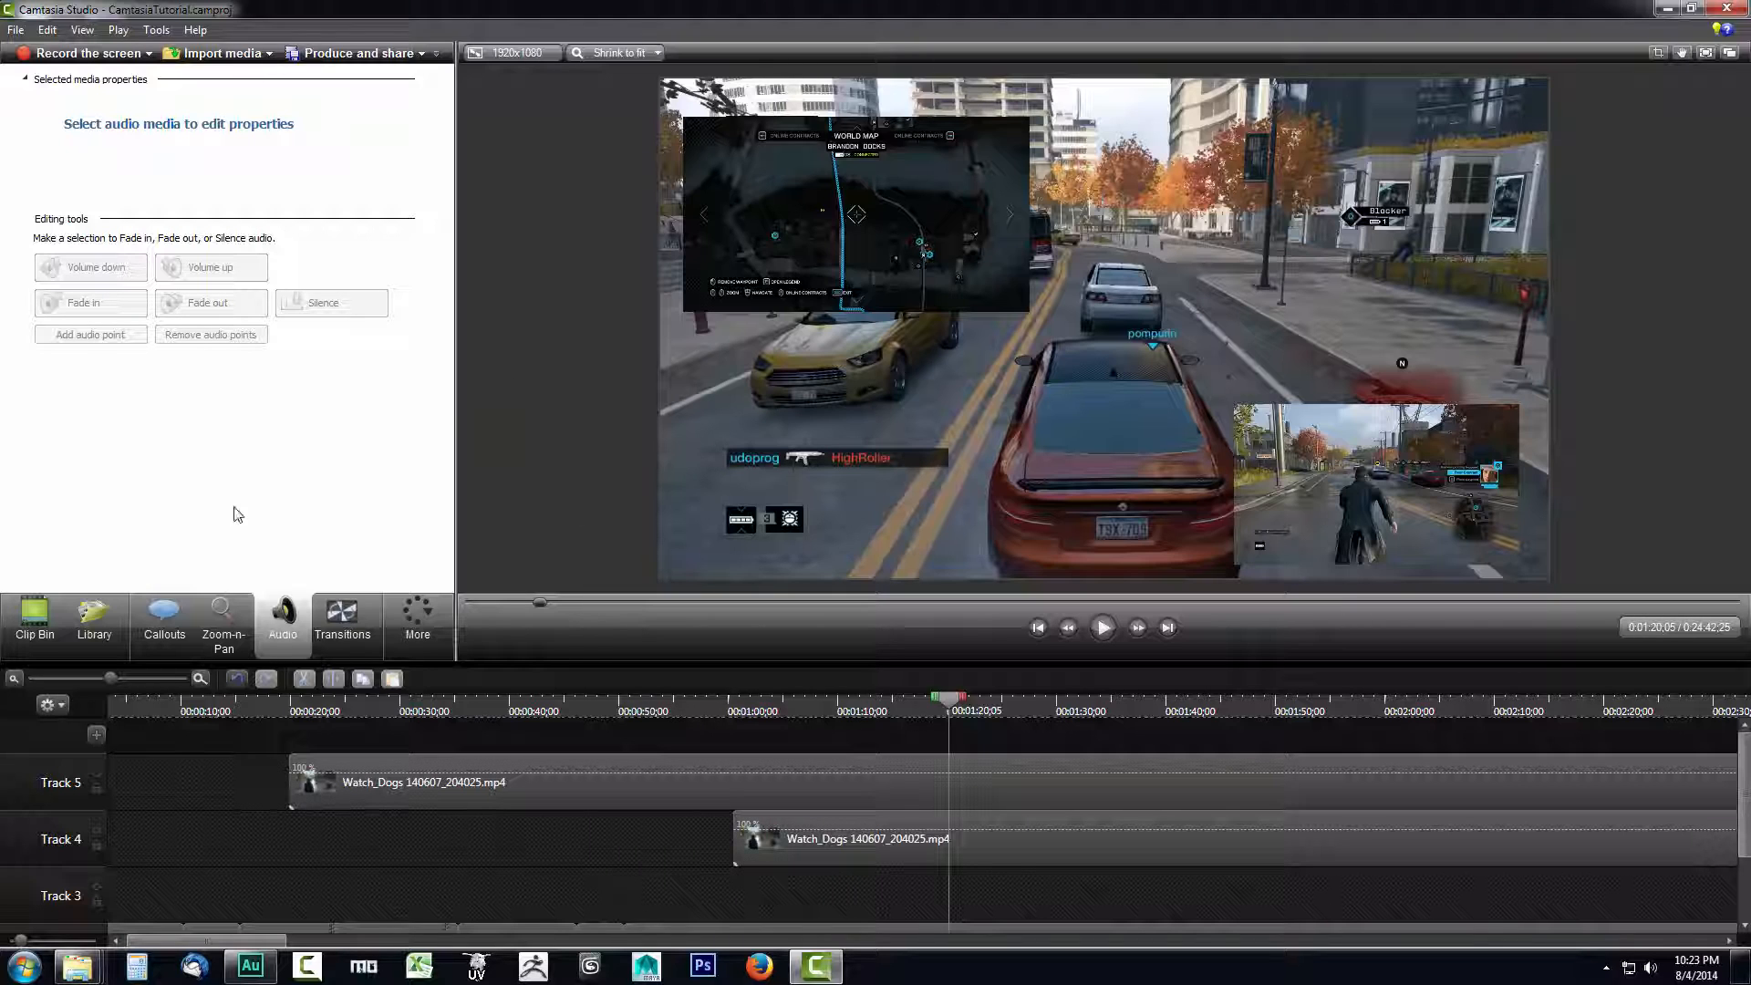
- Open the screen recorder and bring the Camtasia Studio editor back behind it
left_click(77, 55)
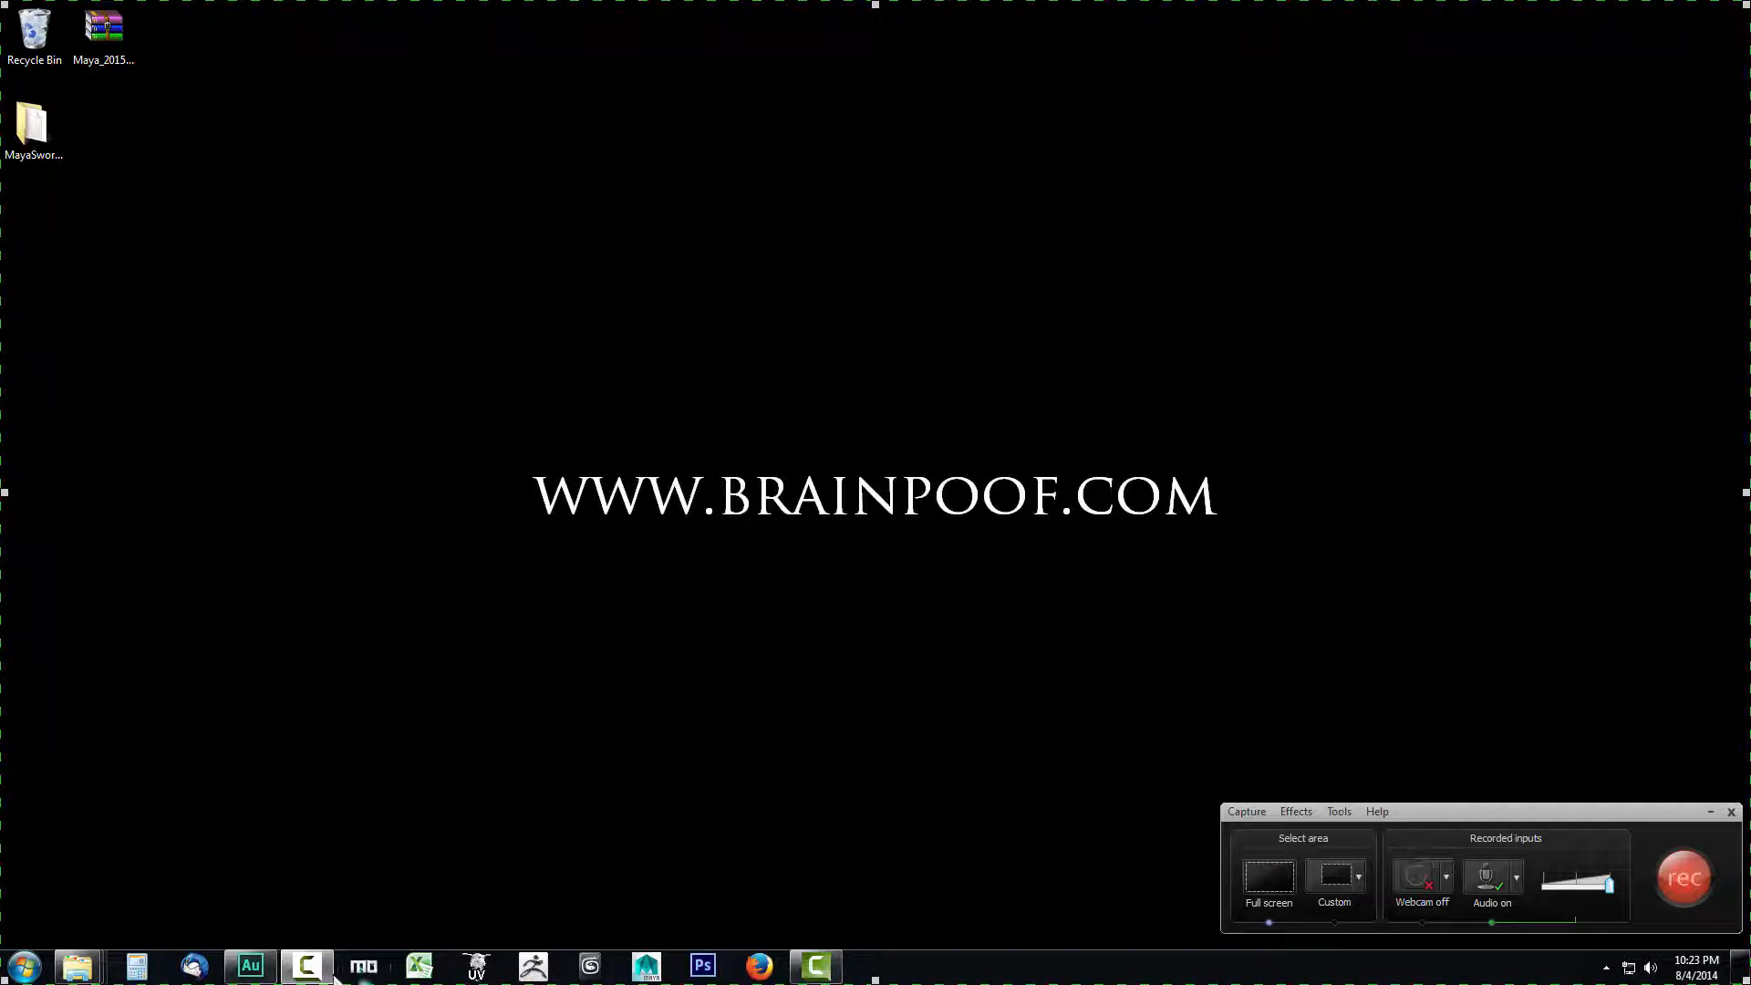
left_click(812, 970)
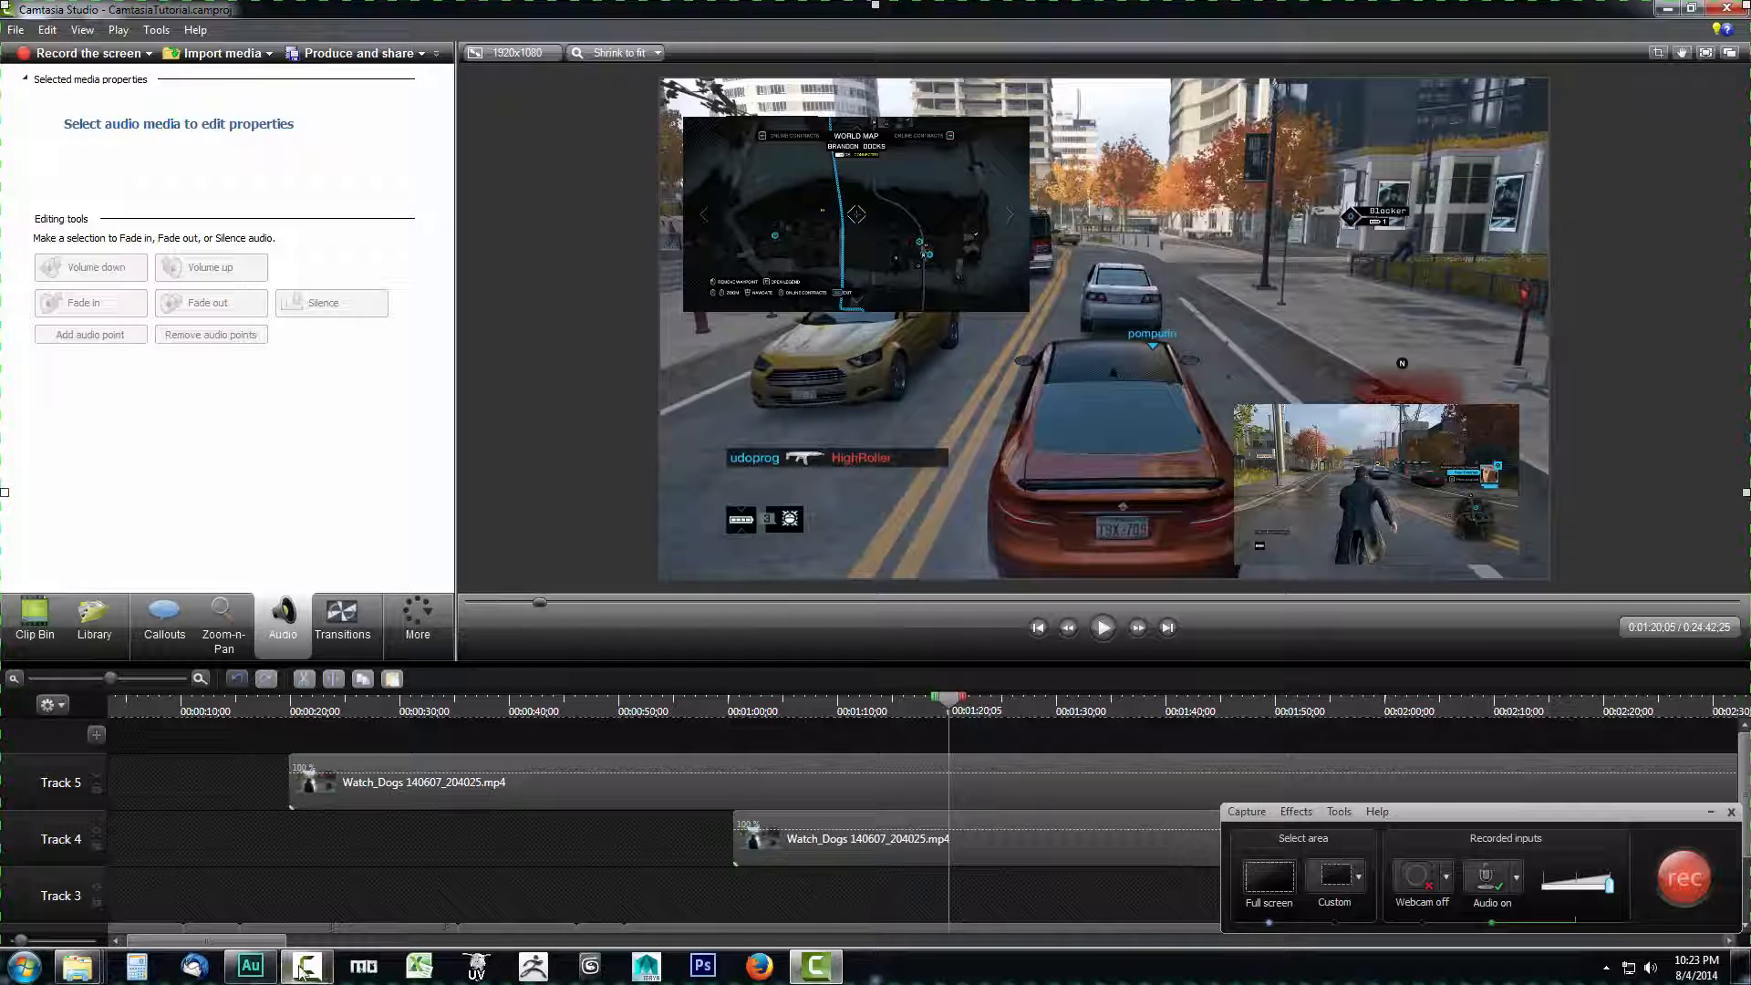
- Mute the audio of the Watch_Dogs 140607_201411.mp4 clip on Track 2, and shift the recorder window slightly aside
mouse_move(830, 972)
scroll(1744, 759, "down", 2)
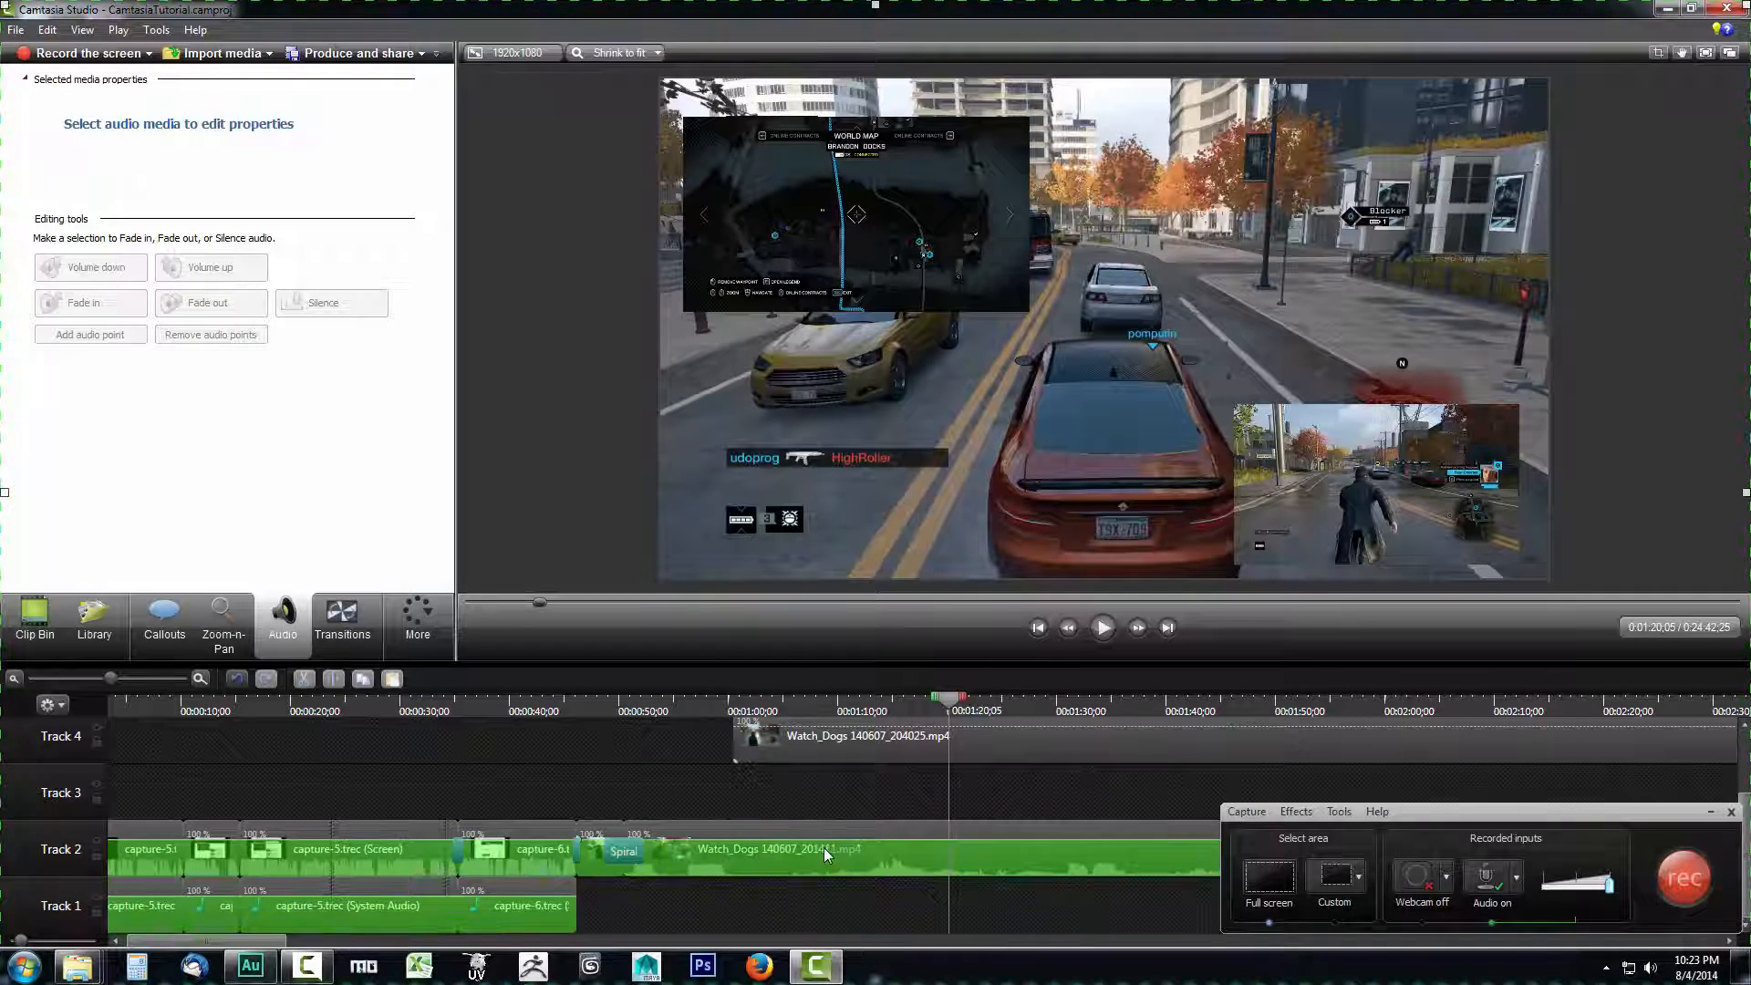
left_click_drag(823, 839, 866, 828)
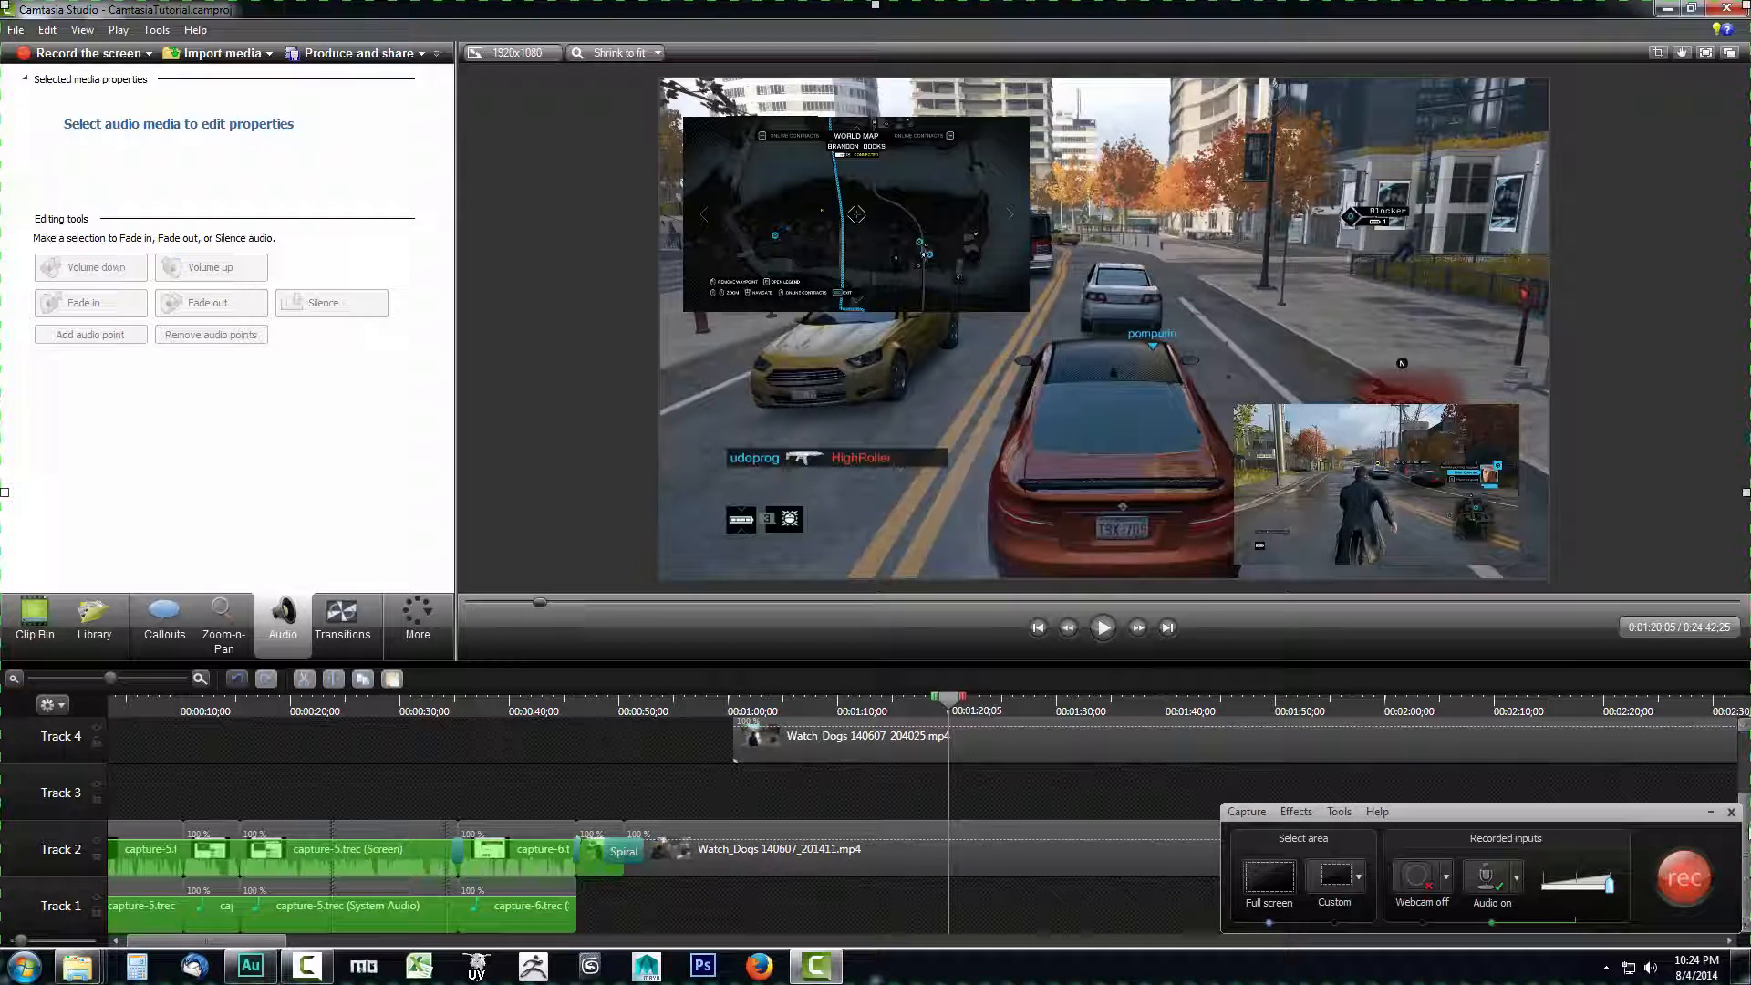
left_click_drag(1666, 818, 1635, 818)
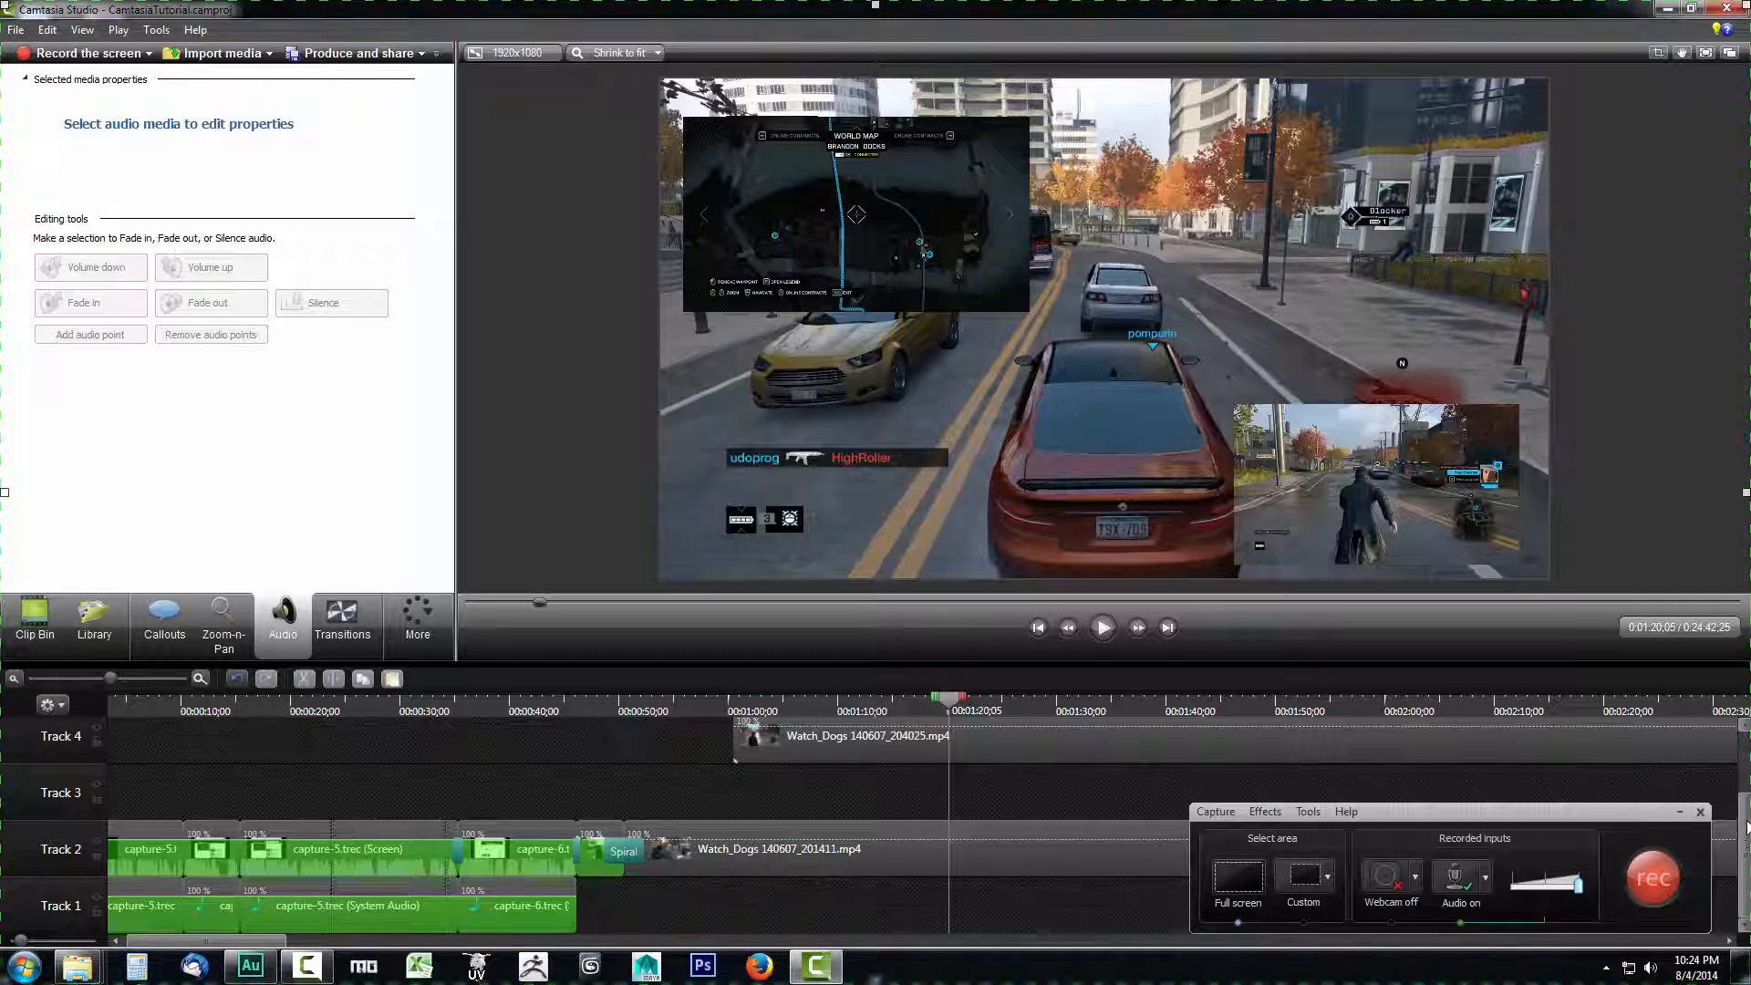
scroll(1745, 846, "up", 2)
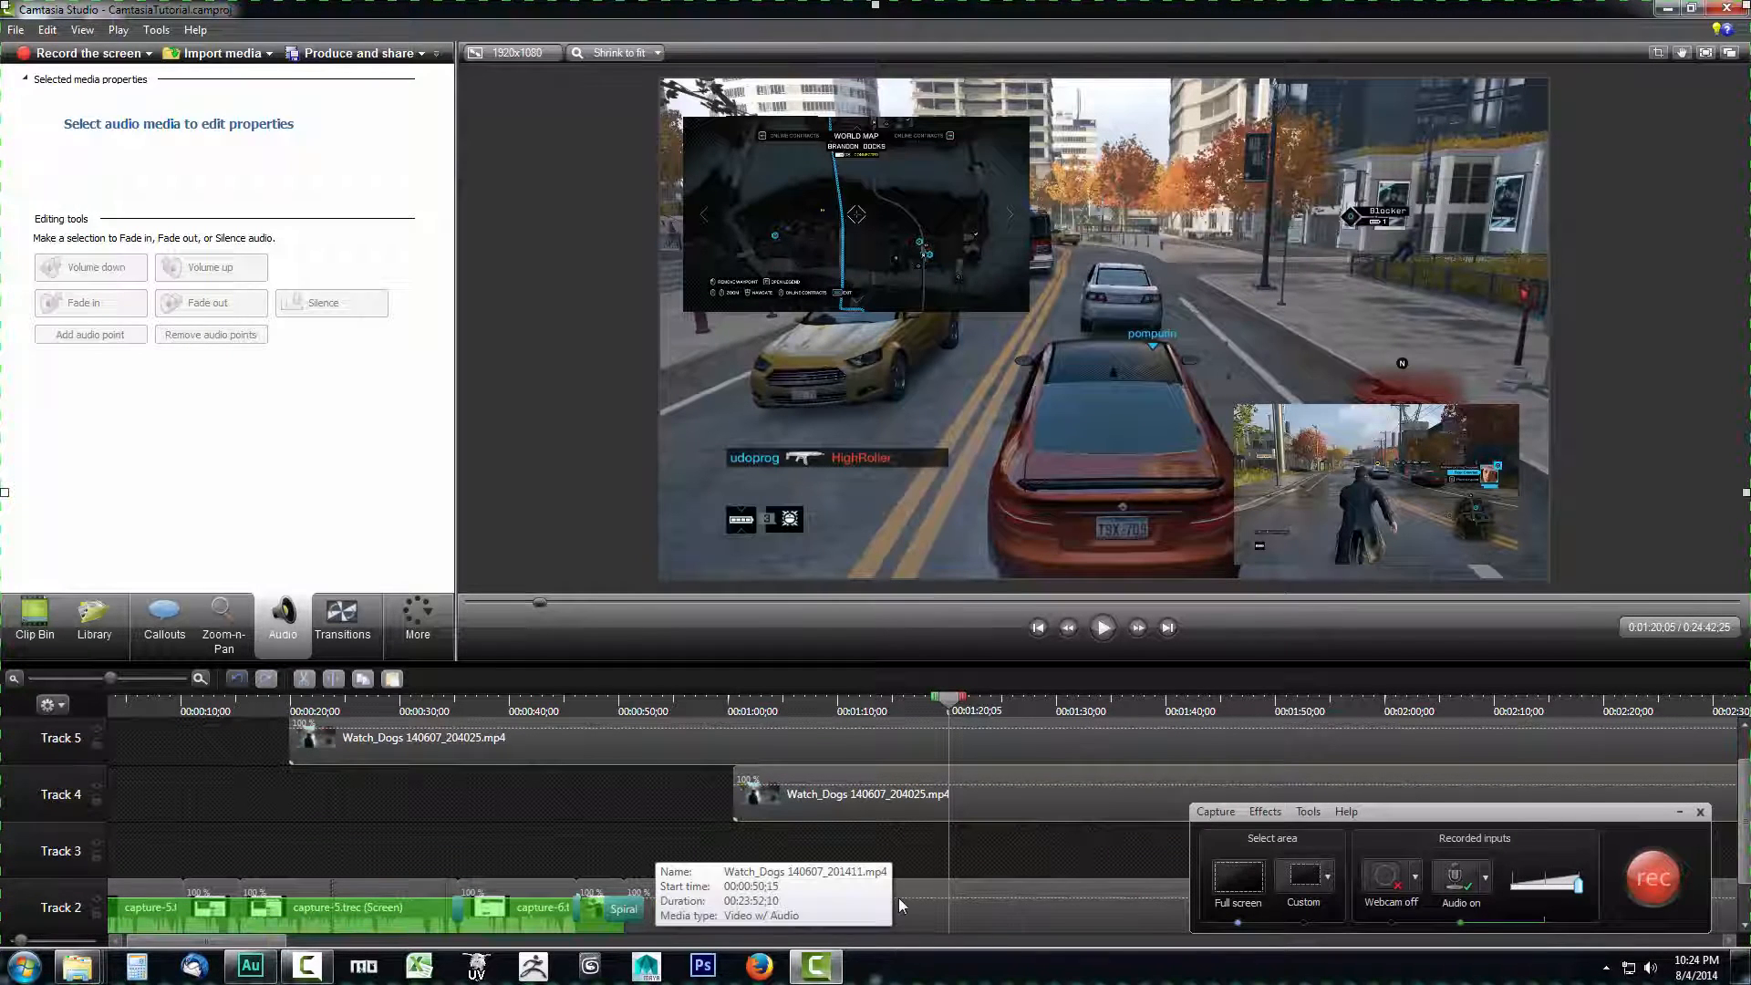
- Review the recorder's audio input options and choose Microphone (3- USB PnP Audio Device) as the recording source
left_click(1488, 879)
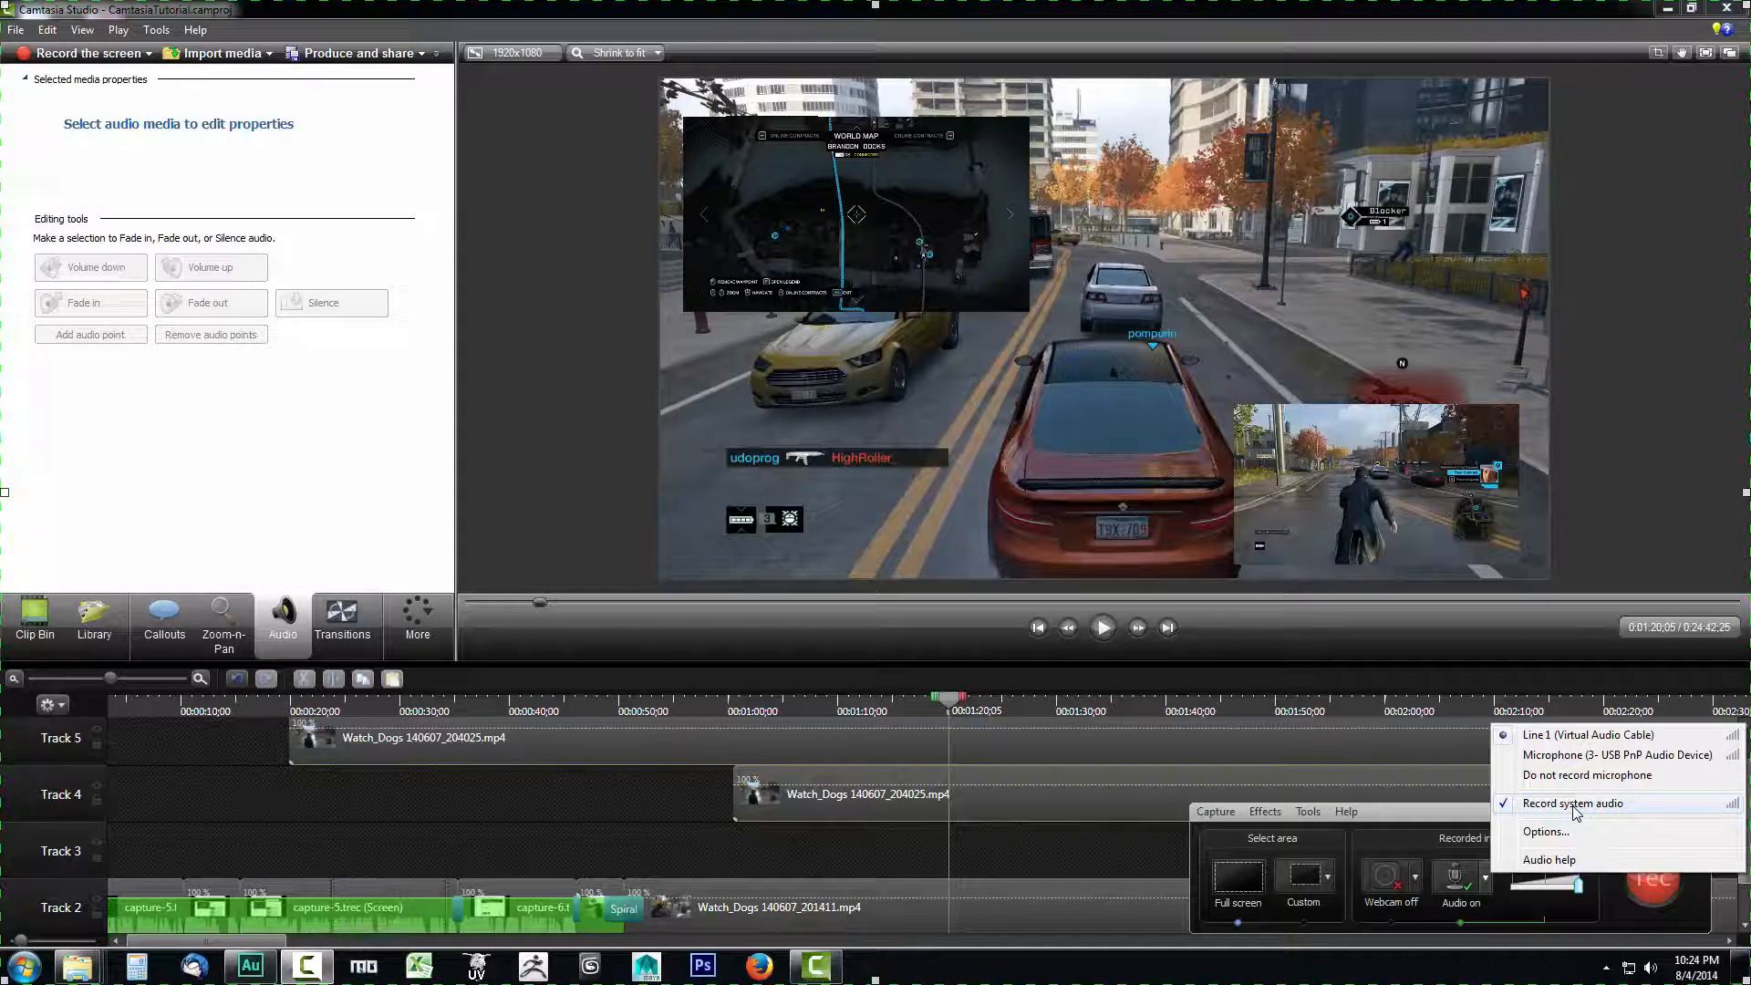
left_click(1485, 889)
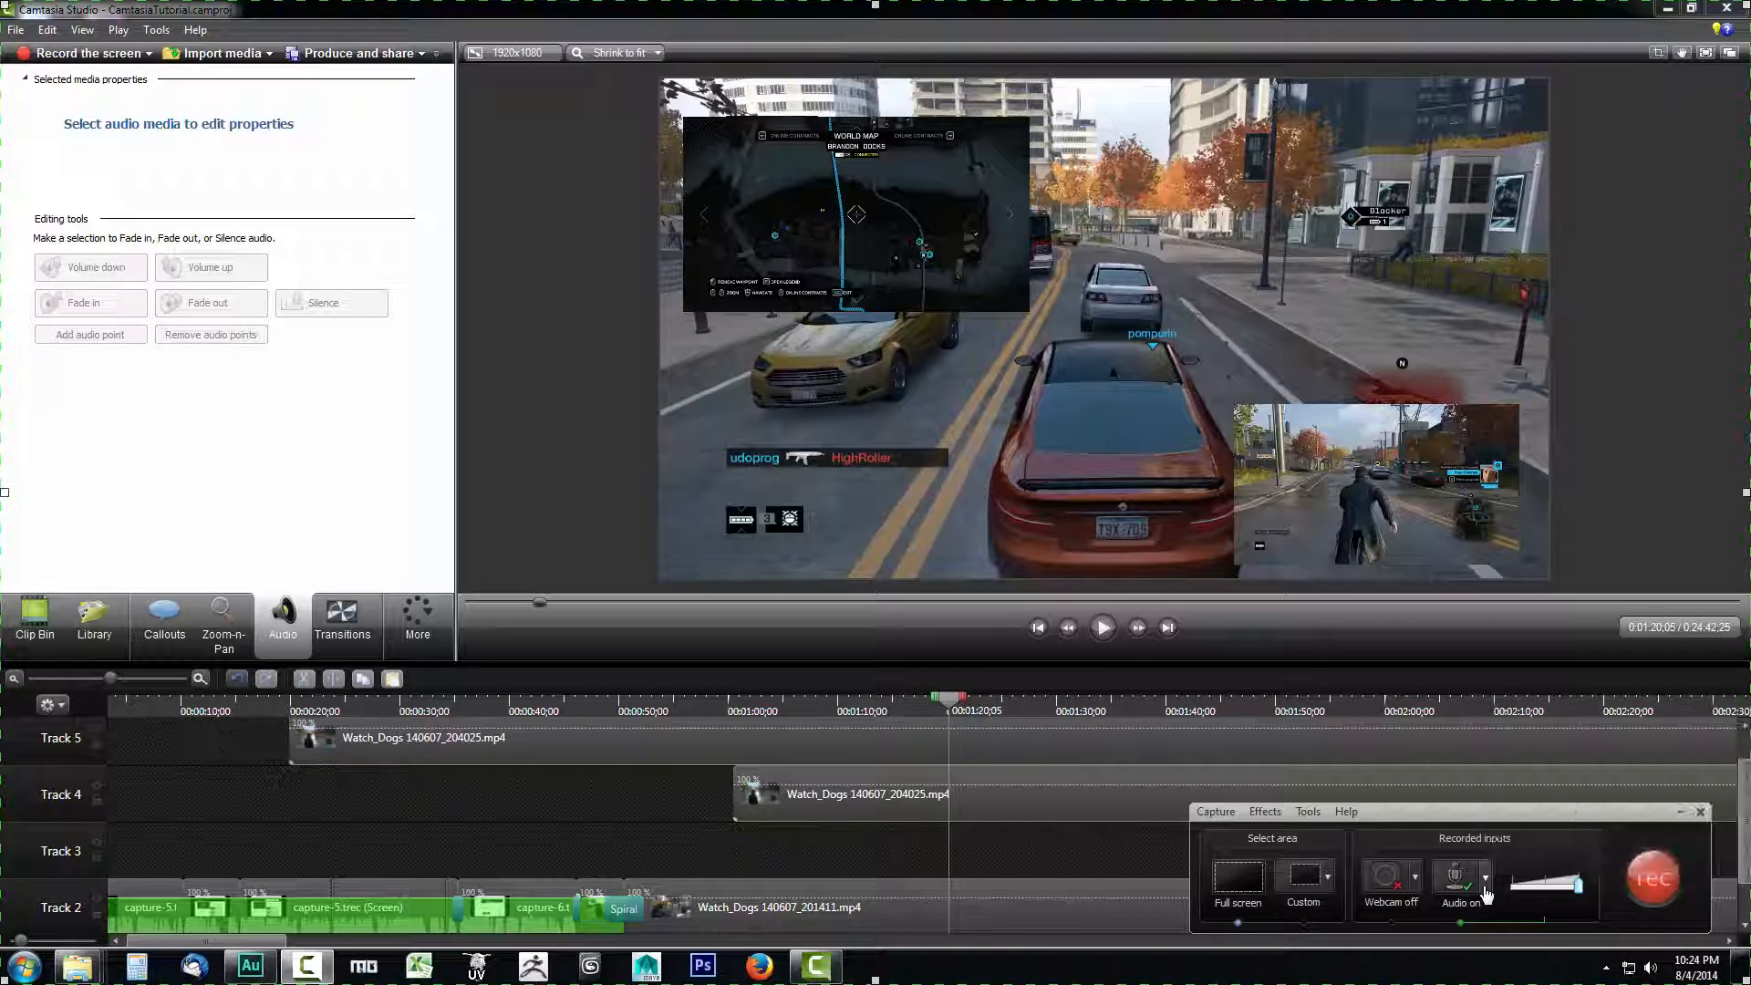
left_click(1488, 880)
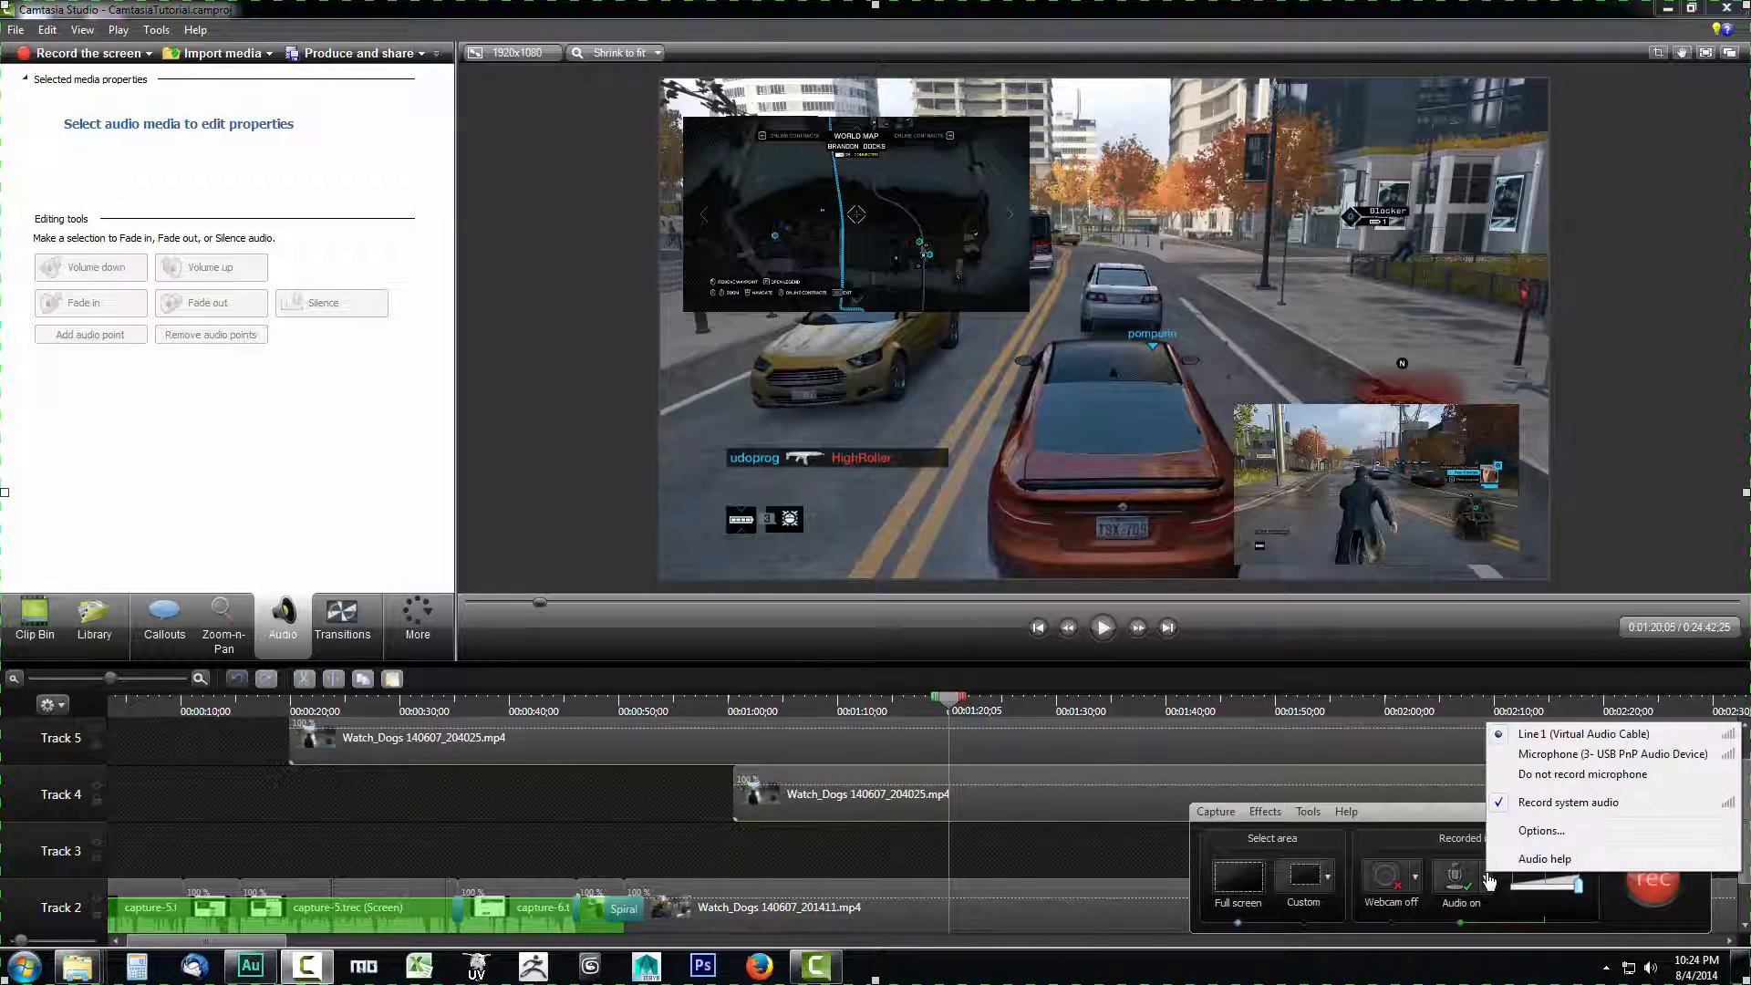
left_click(1540, 759)
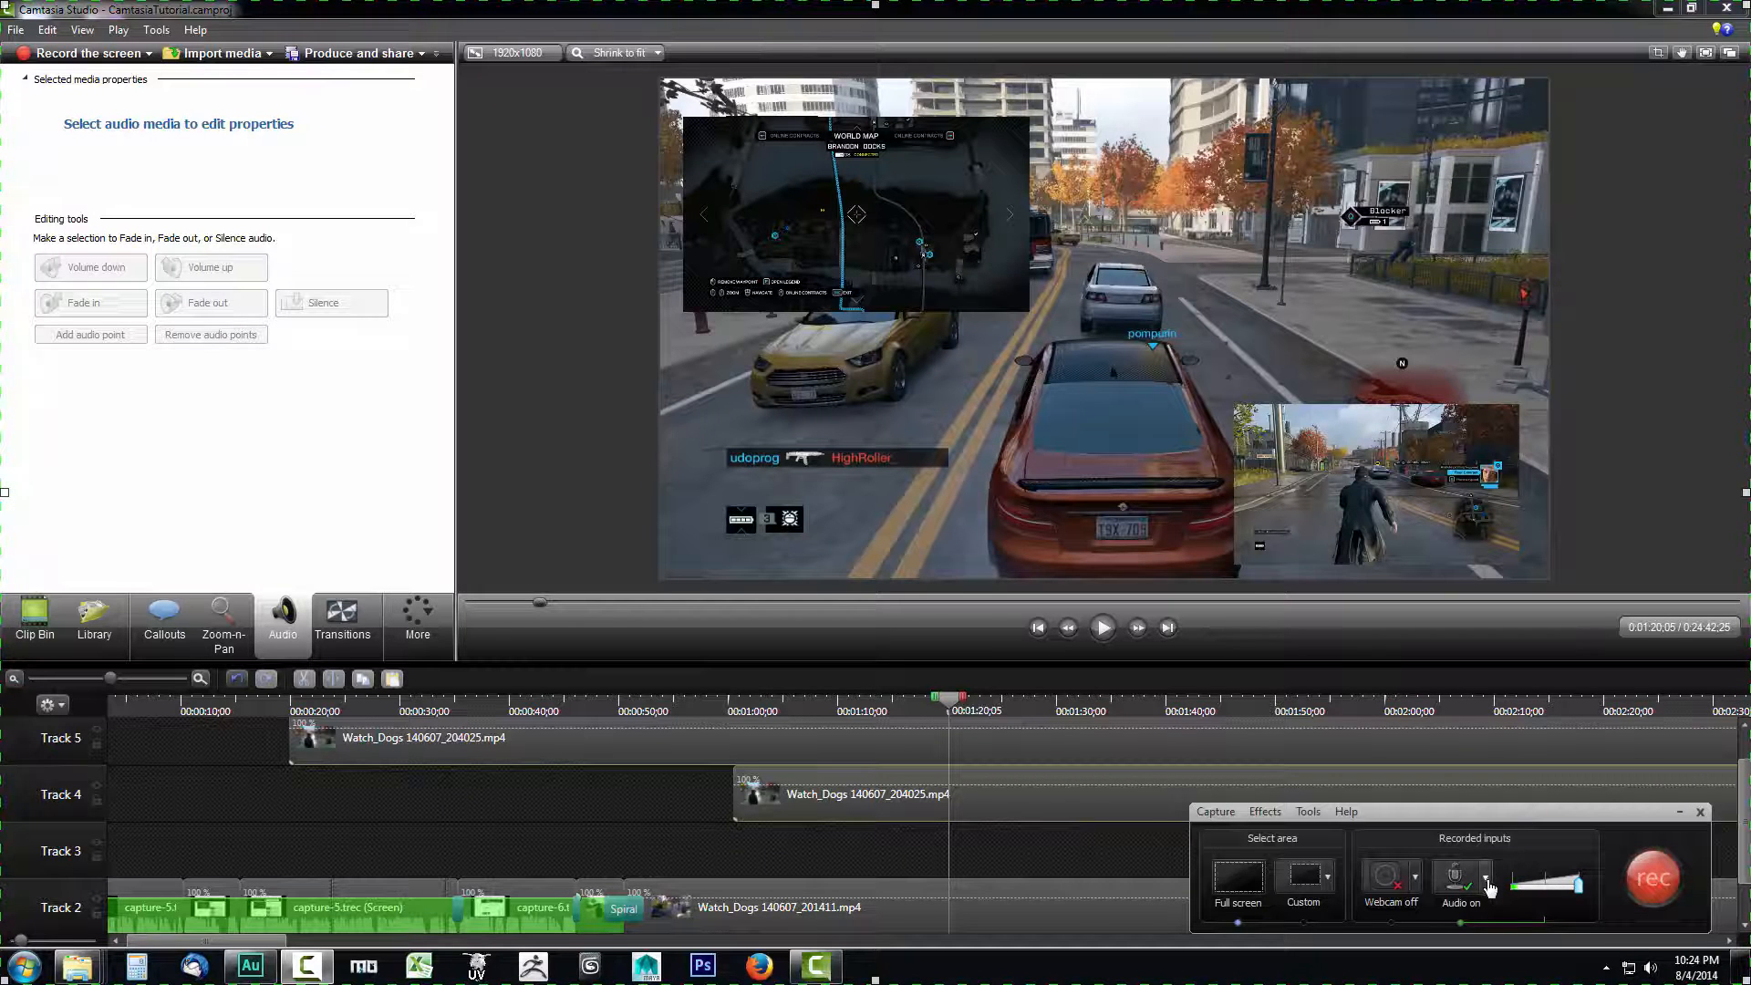
- Record the full screen while the composition plays, and save the recording into the project for editing
left_click(1647, 876)
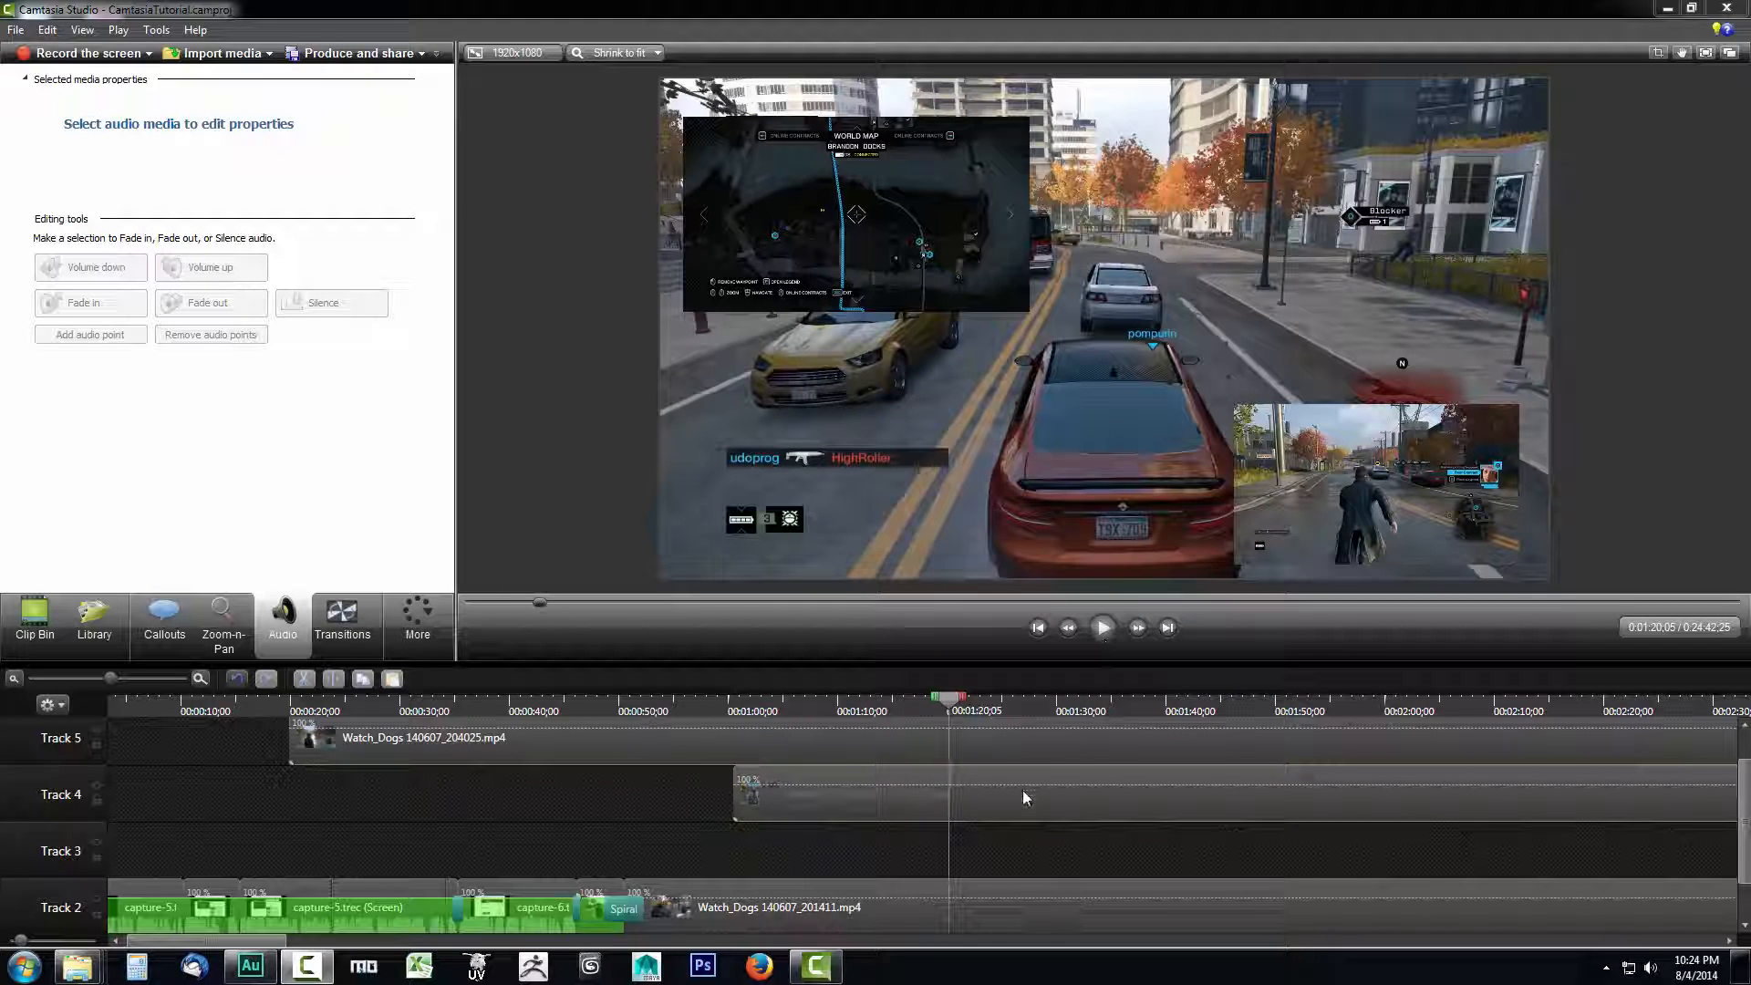
left_click(1104, 627)
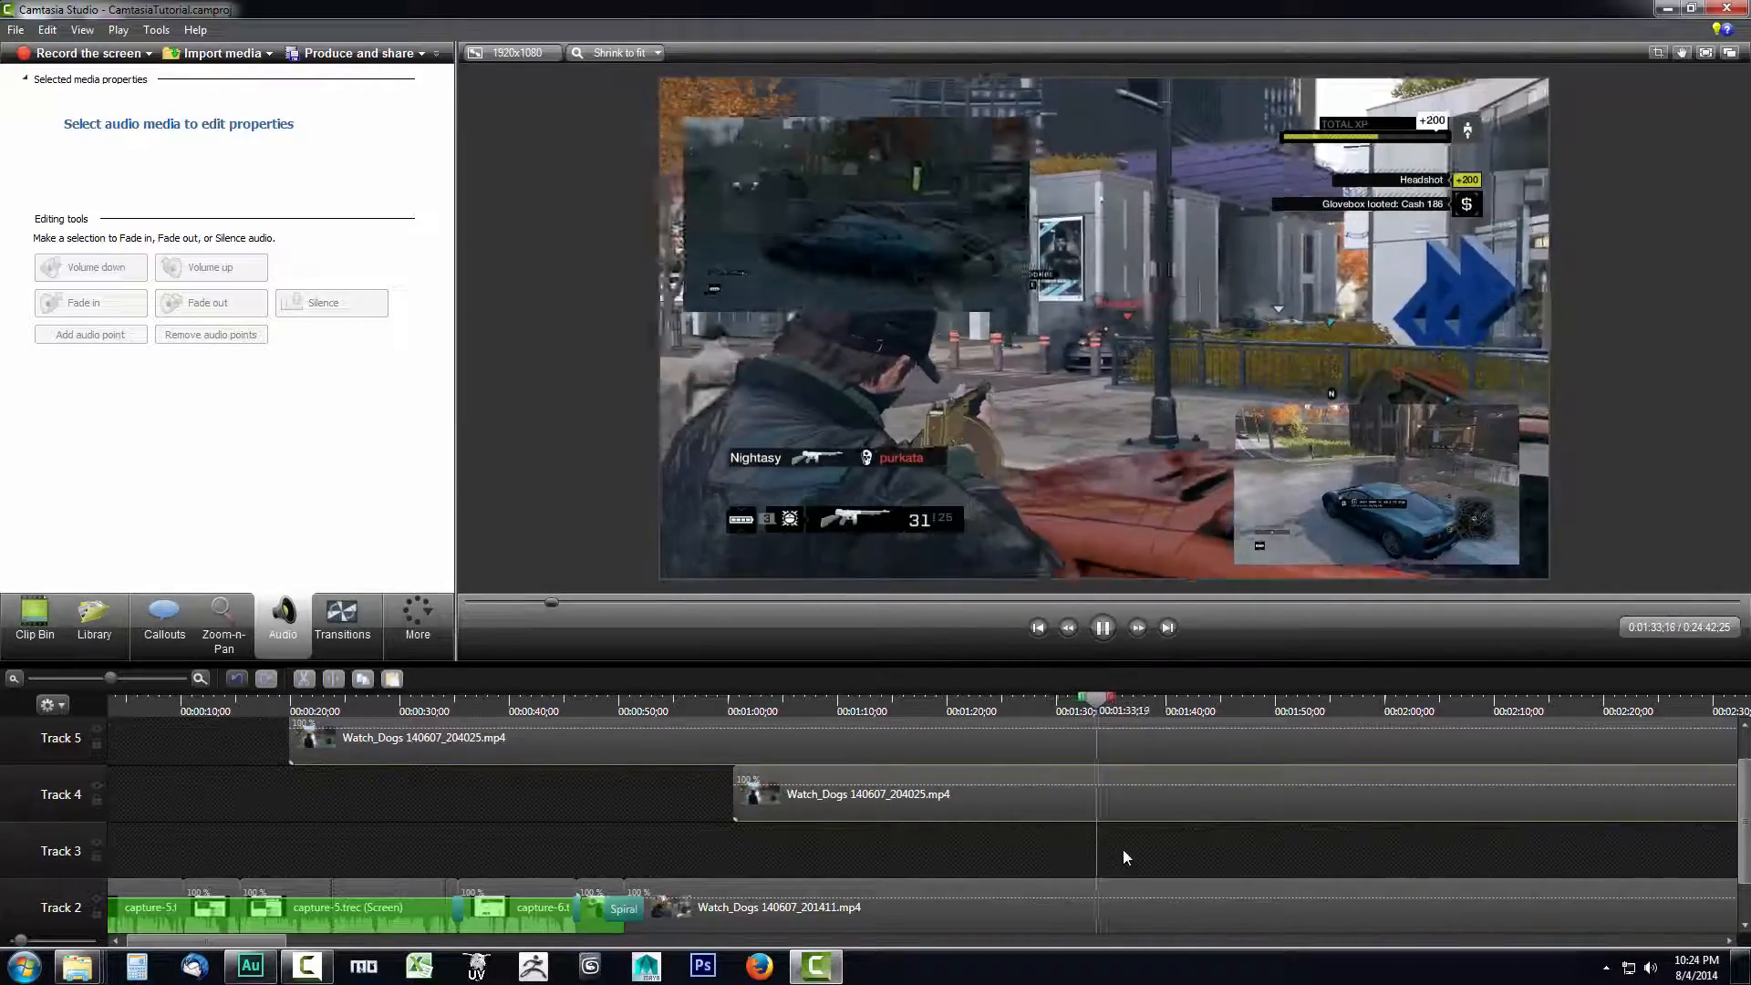
left_click(1104, 627)
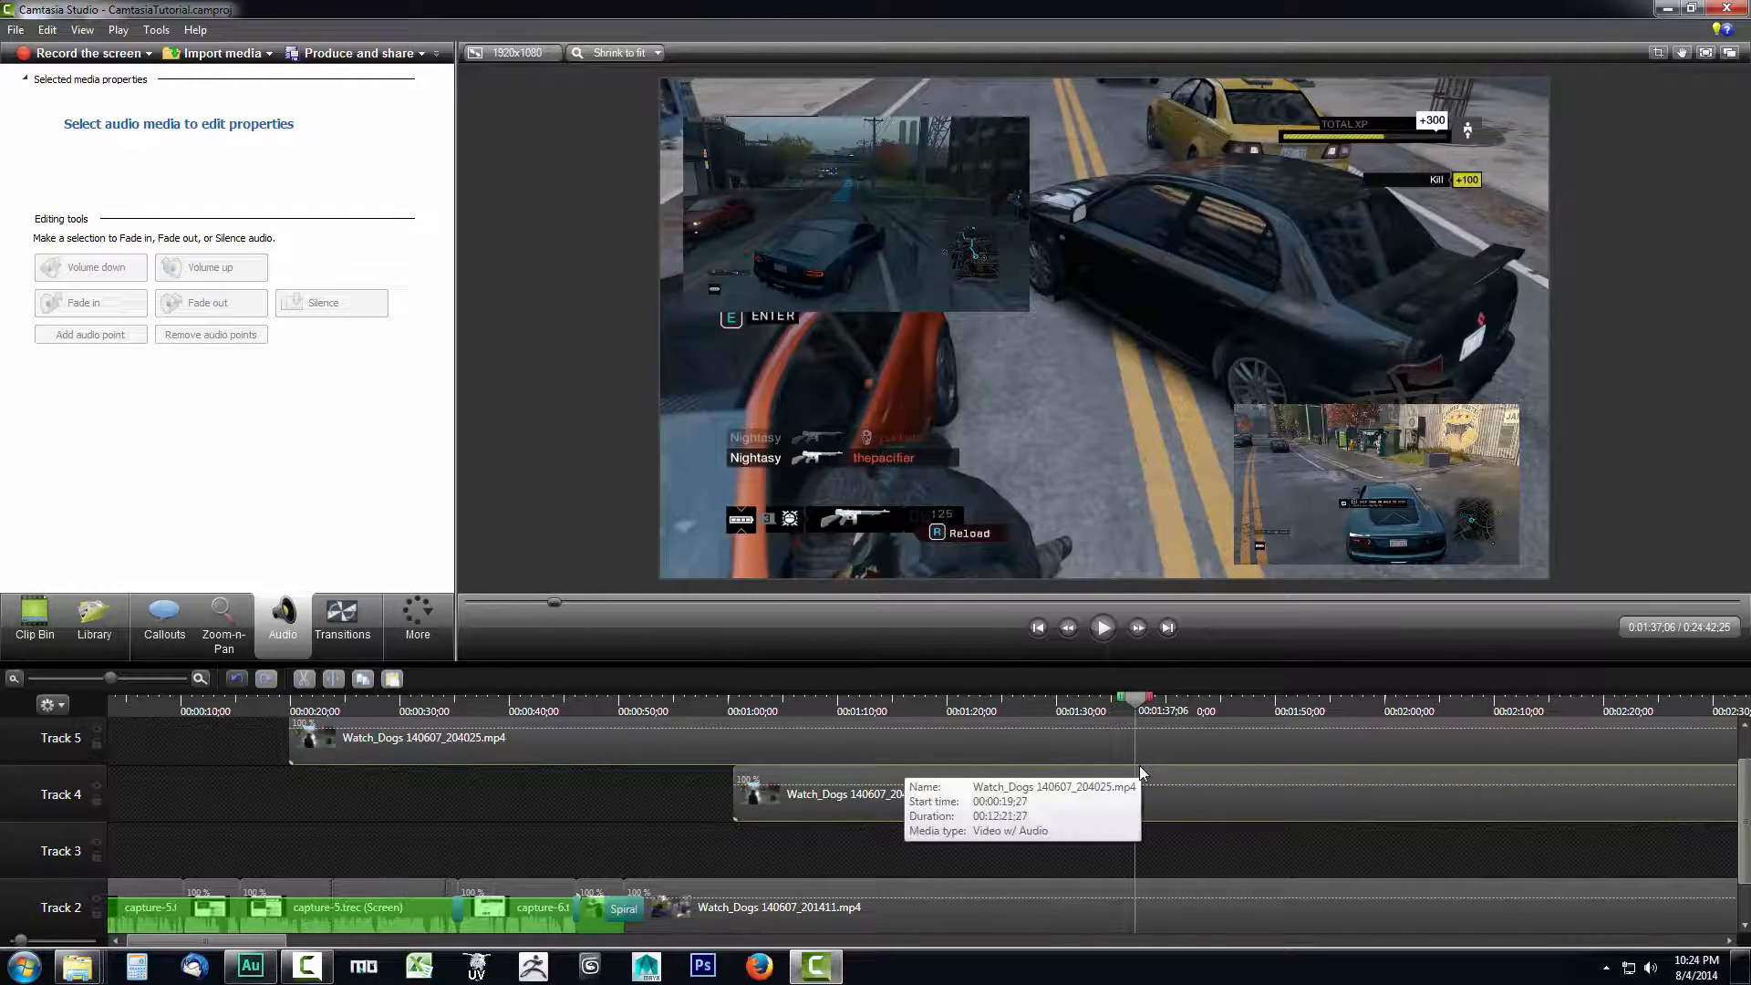
key("F10")
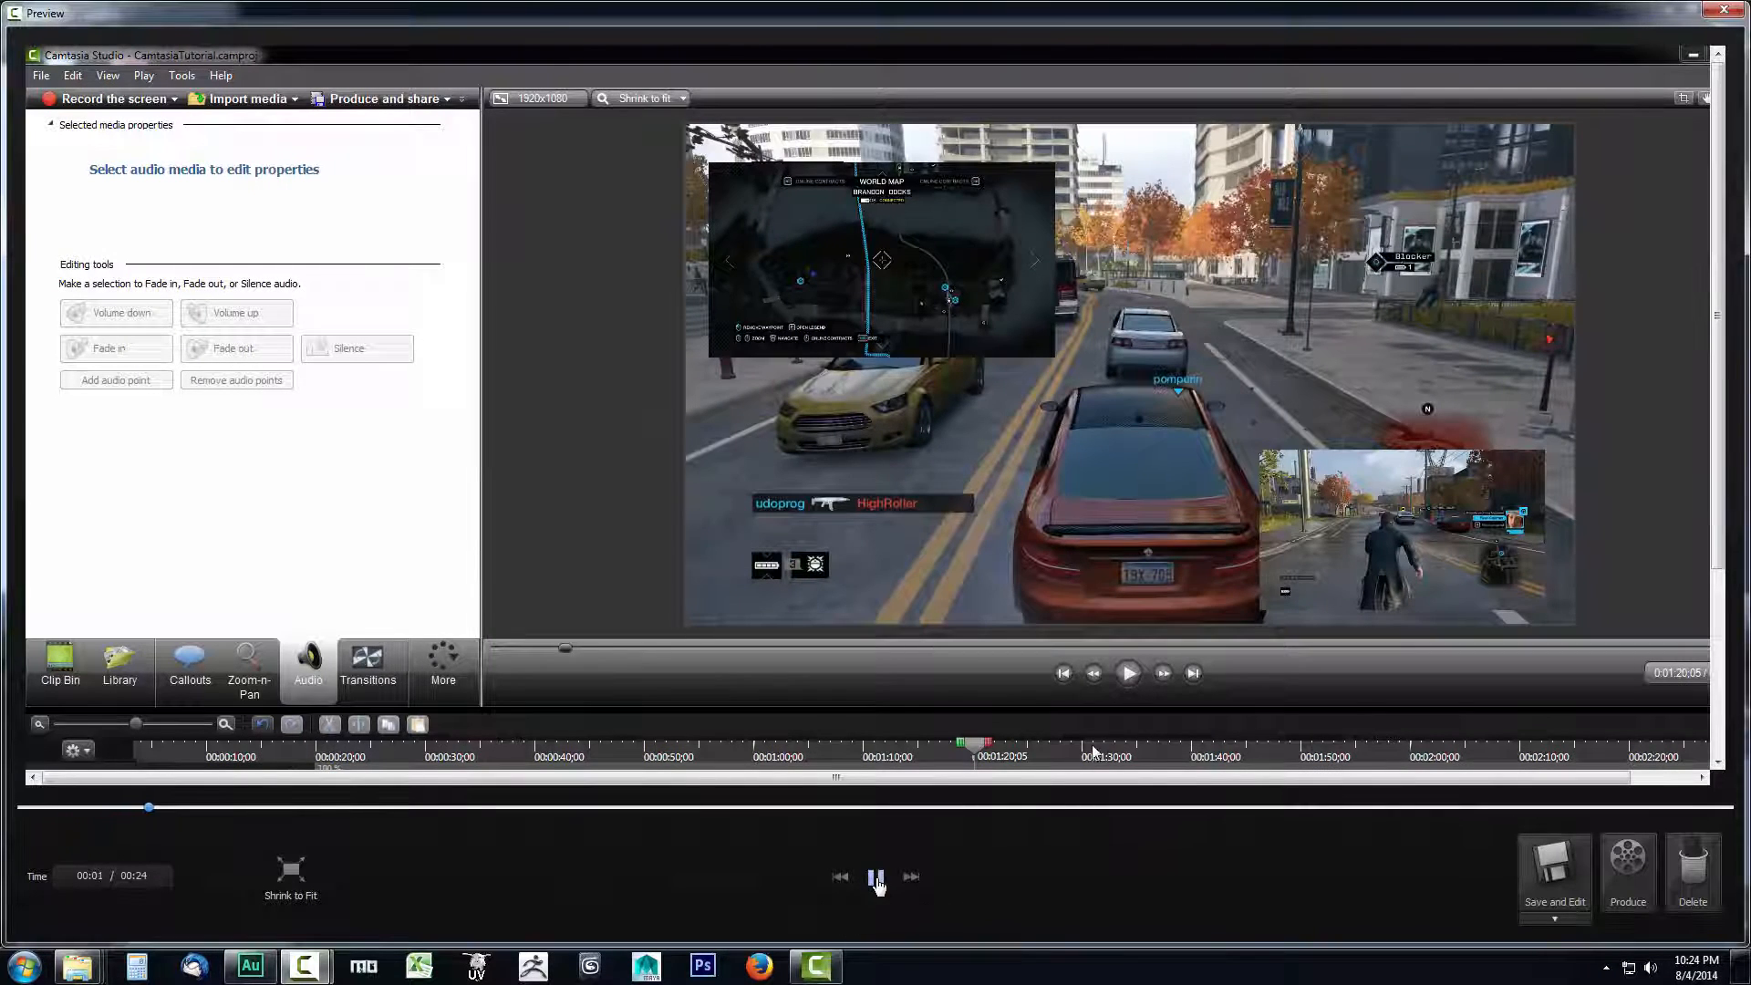
left_click(875, 879)
left_click(1553, 866)
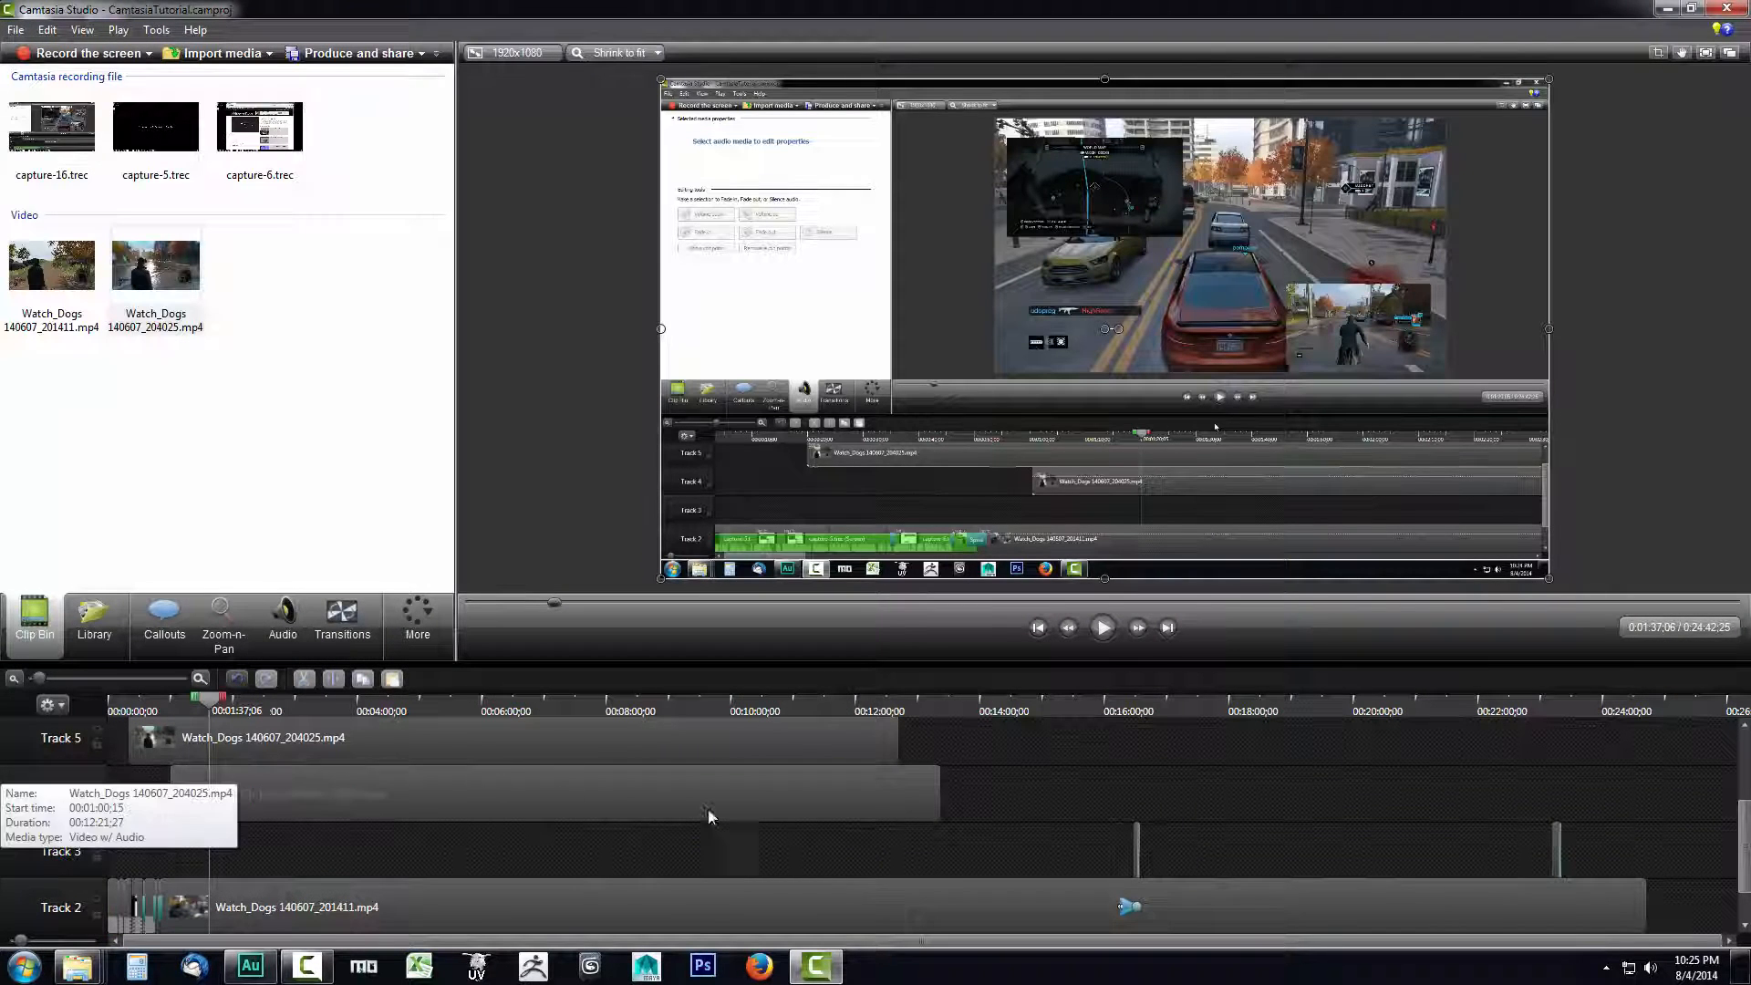
- Enlarge the timeline scale and move the capture-16.trec (Screen) clip from Track 7 to Track 1, beneath the main gameplay clip
left_click_drag(1744, 848, 1744, 791)
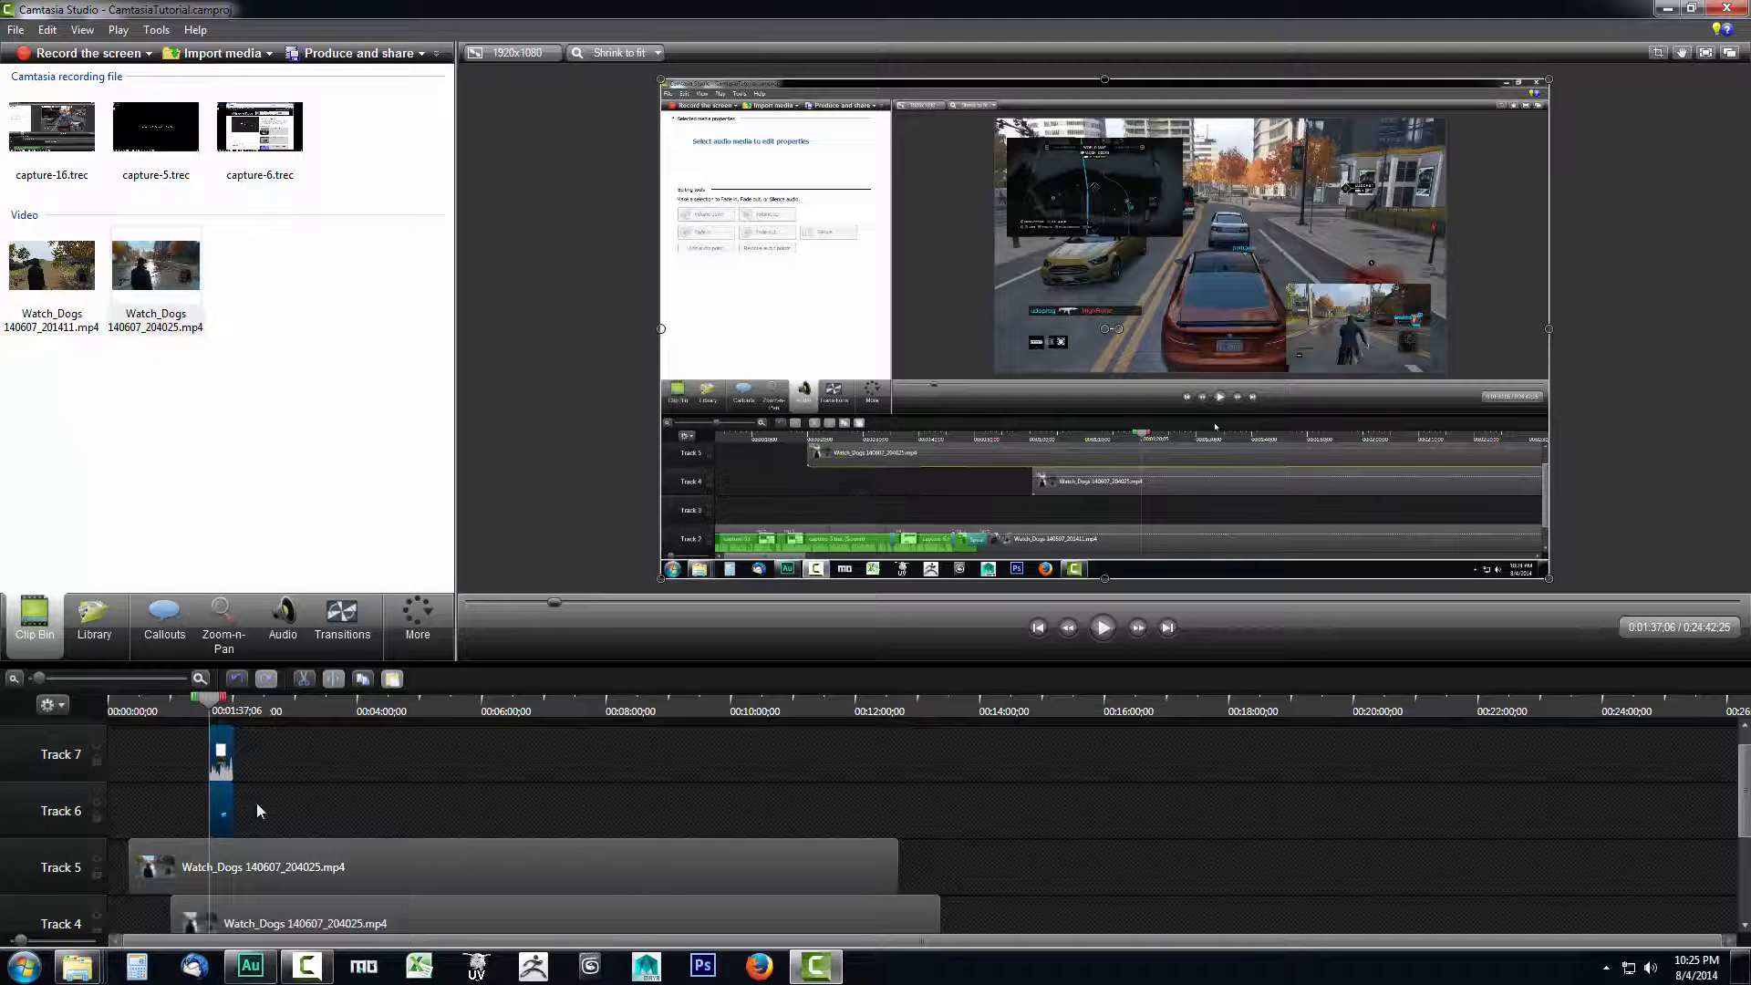
scroll(264, 812, "down", 3)
scroll(276, 810, "up", 1)
scroll(205, 729, "up", 2)
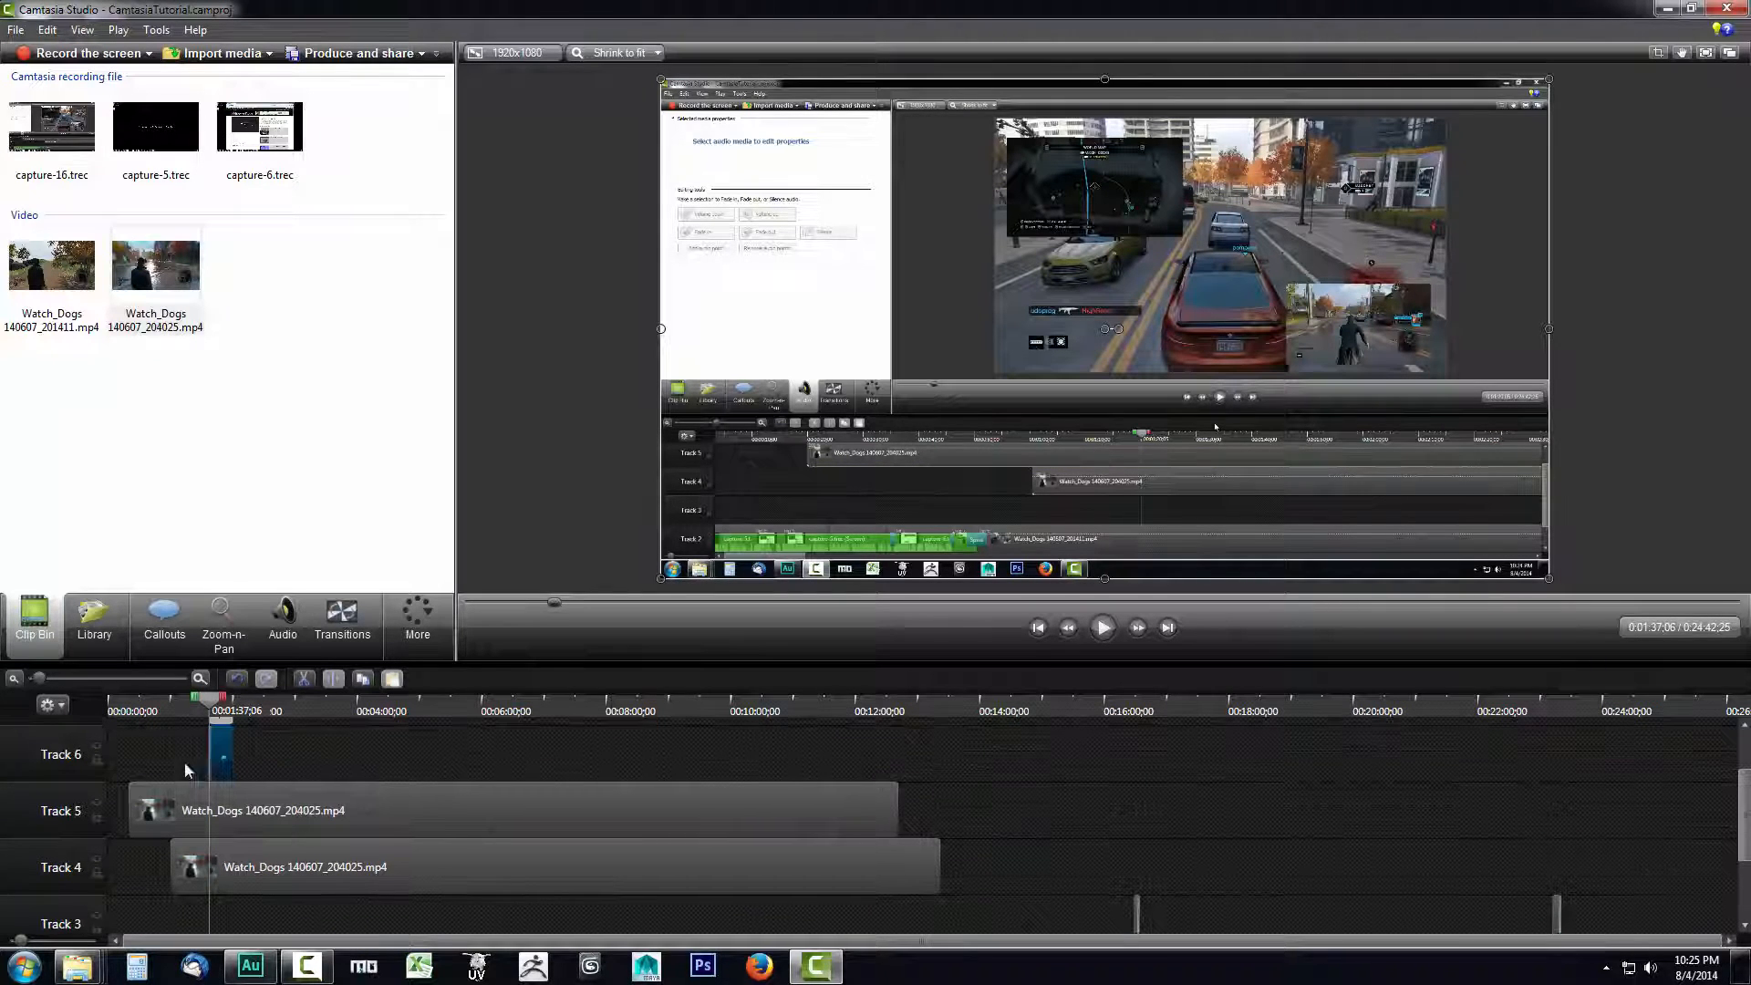
left_click_drag(43, 680, 110, 680)
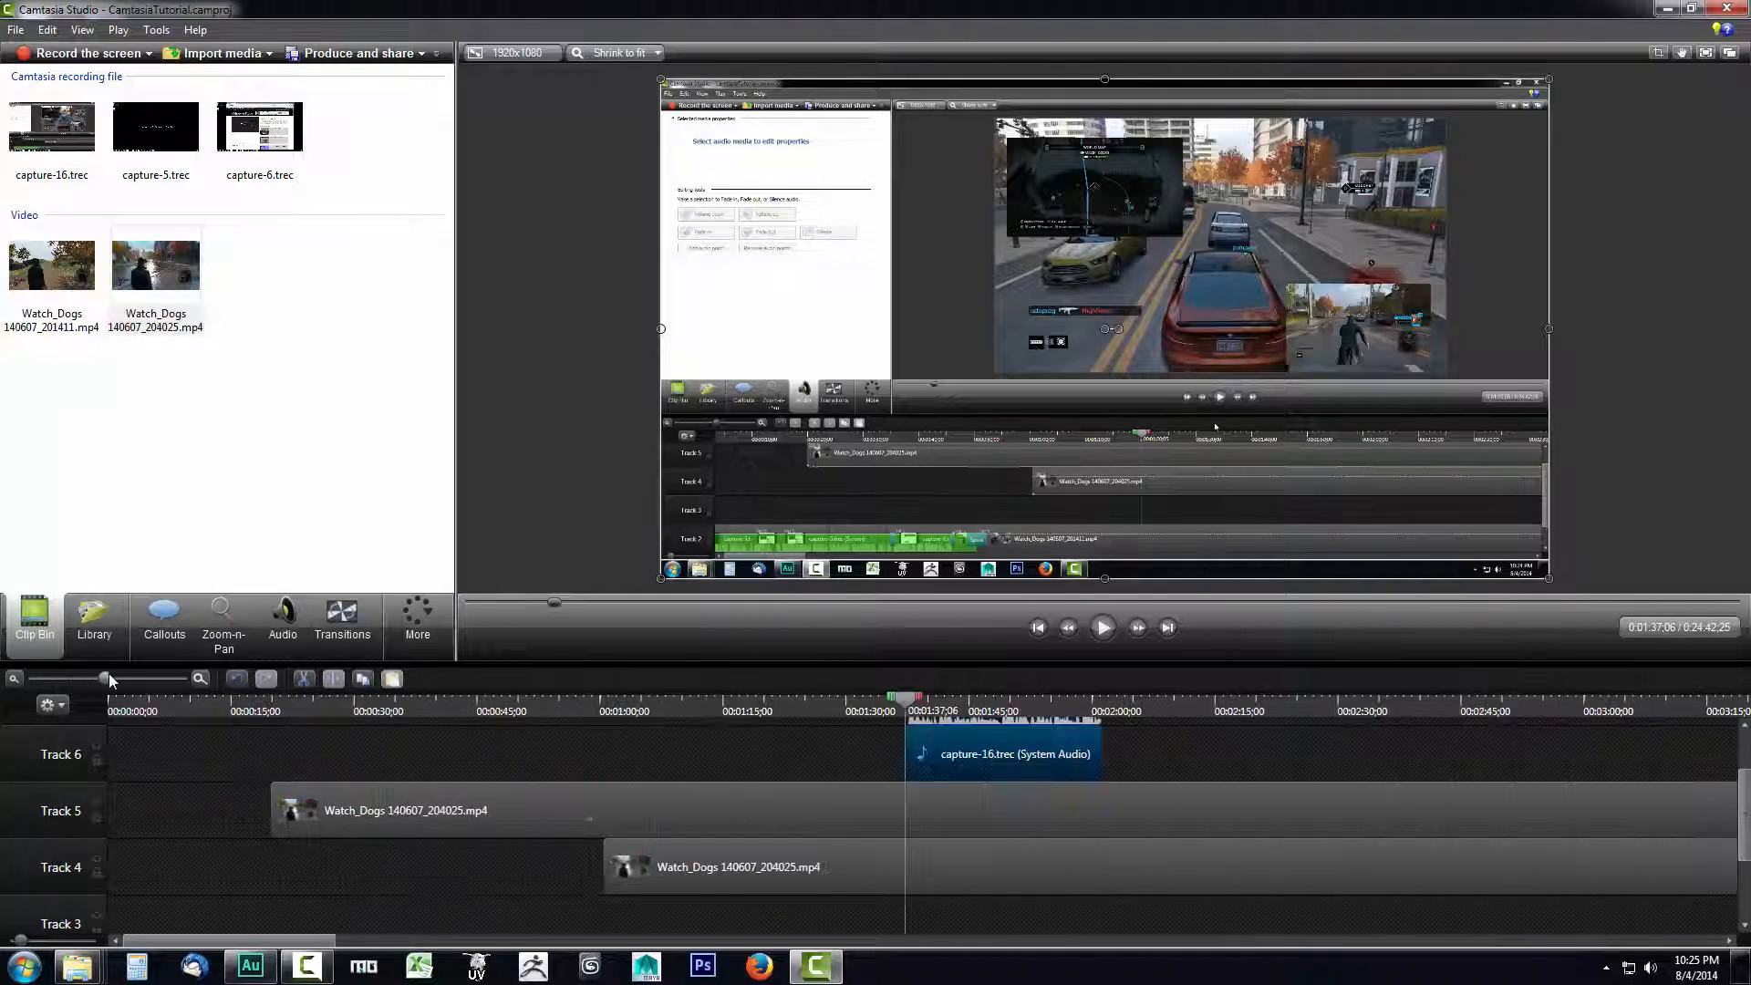
scroll(1055, 848, "up", 2)
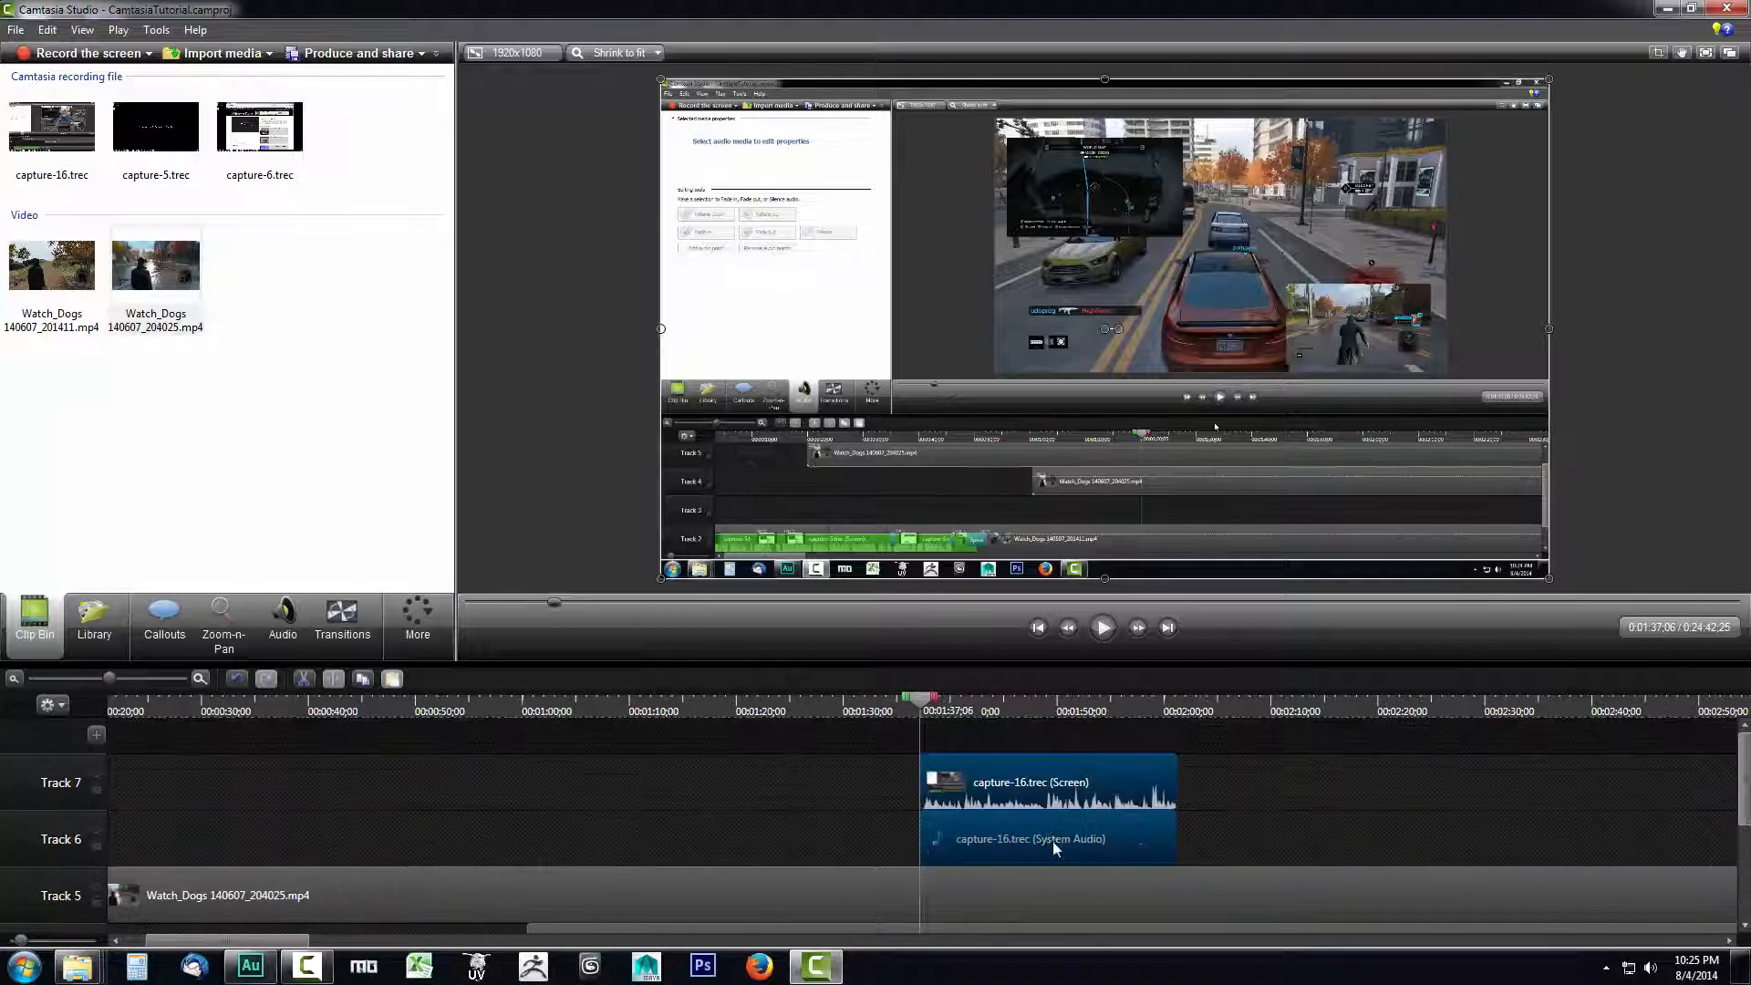
left_click(1027, 788)
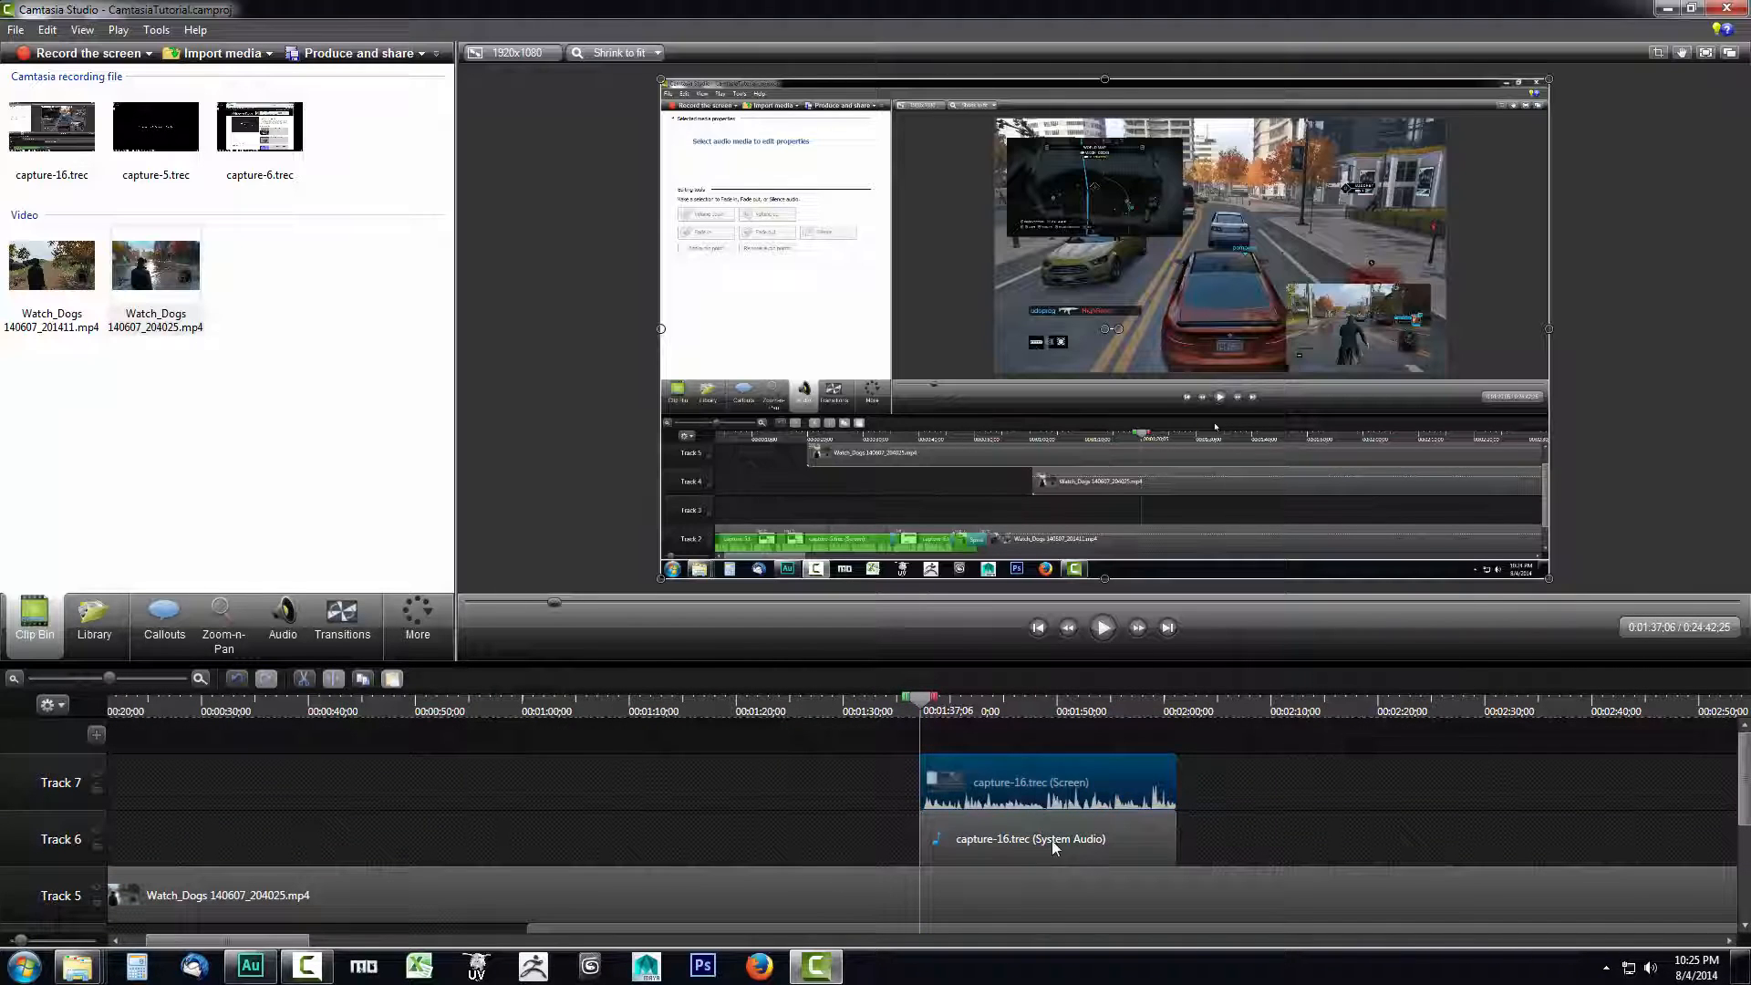
right_click(1038, 790)
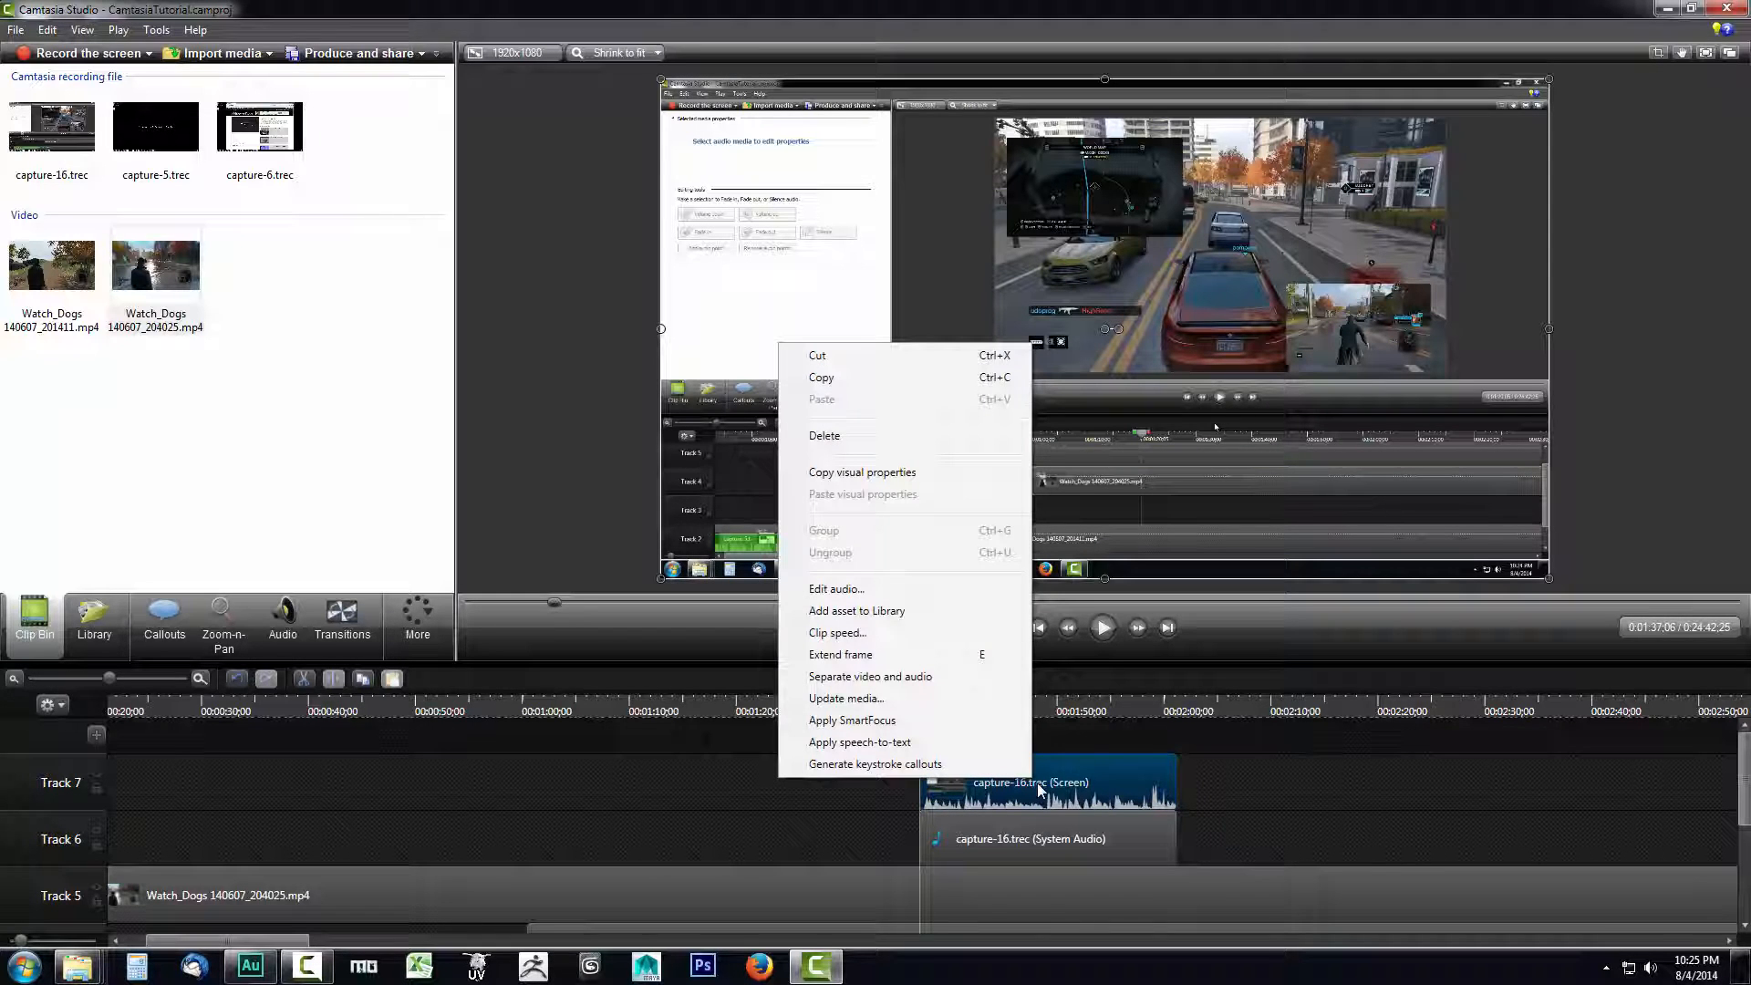
left_click(1044, 790)
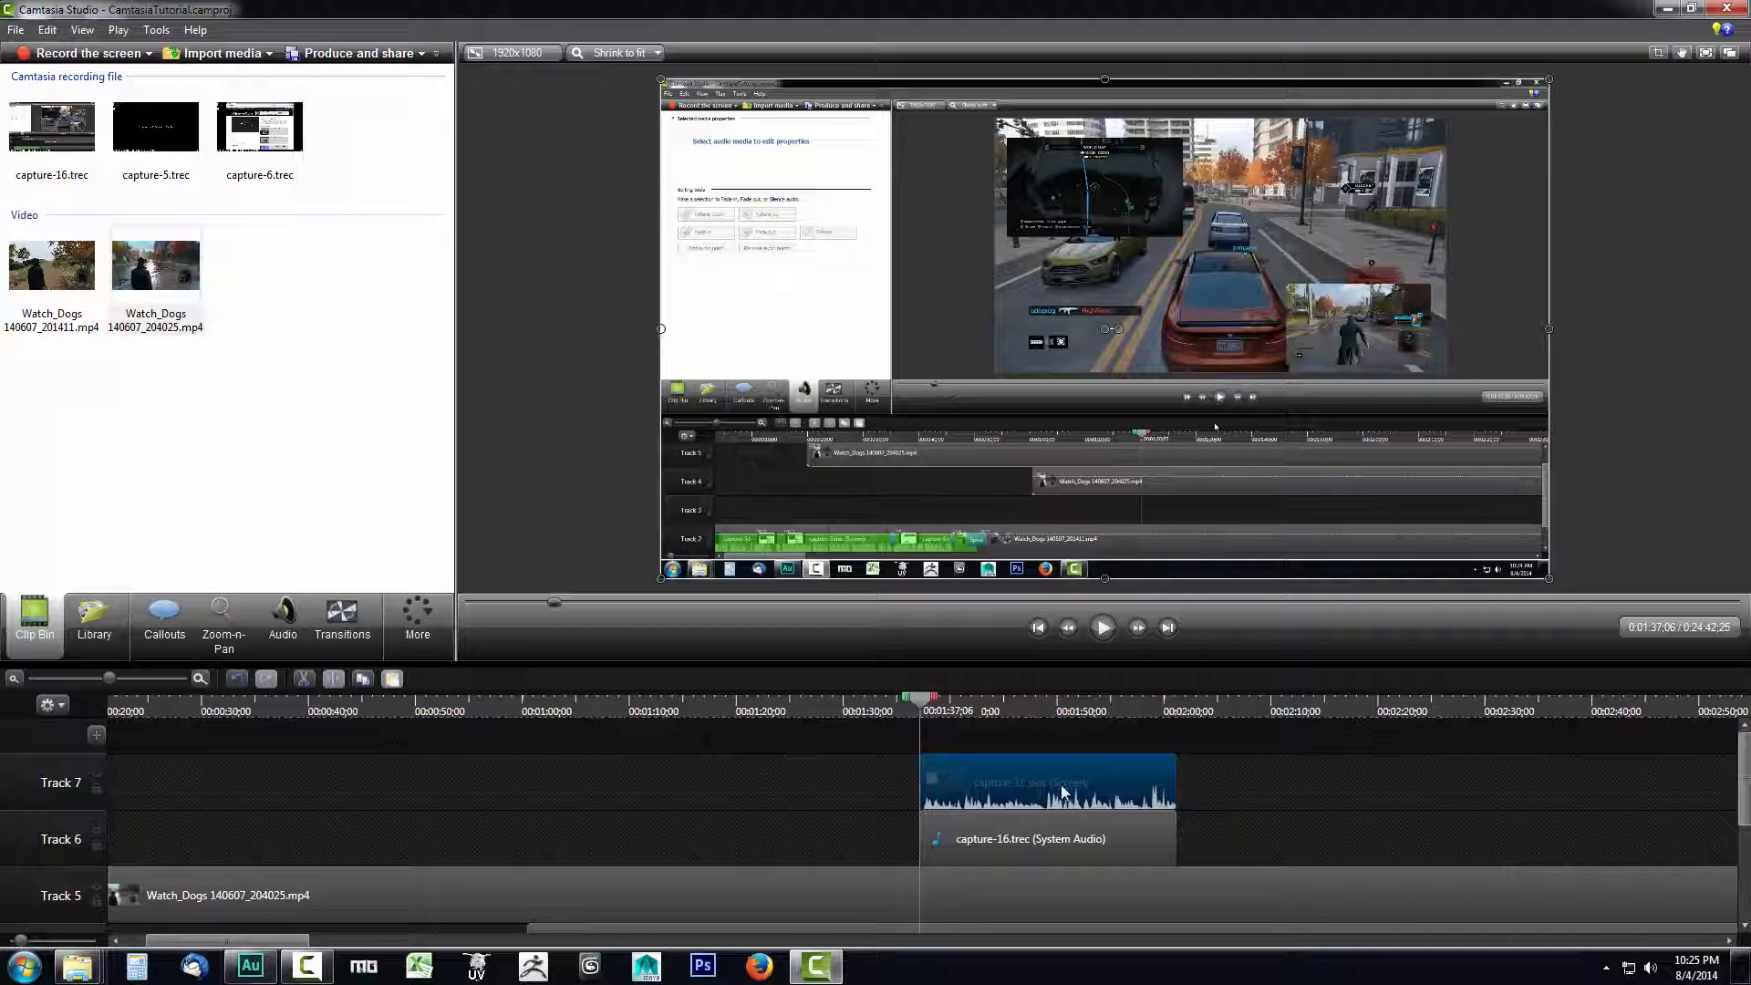
left_click_drag(1062, 793, 1002, 912)
scroll(1004, 810, "up", 3)
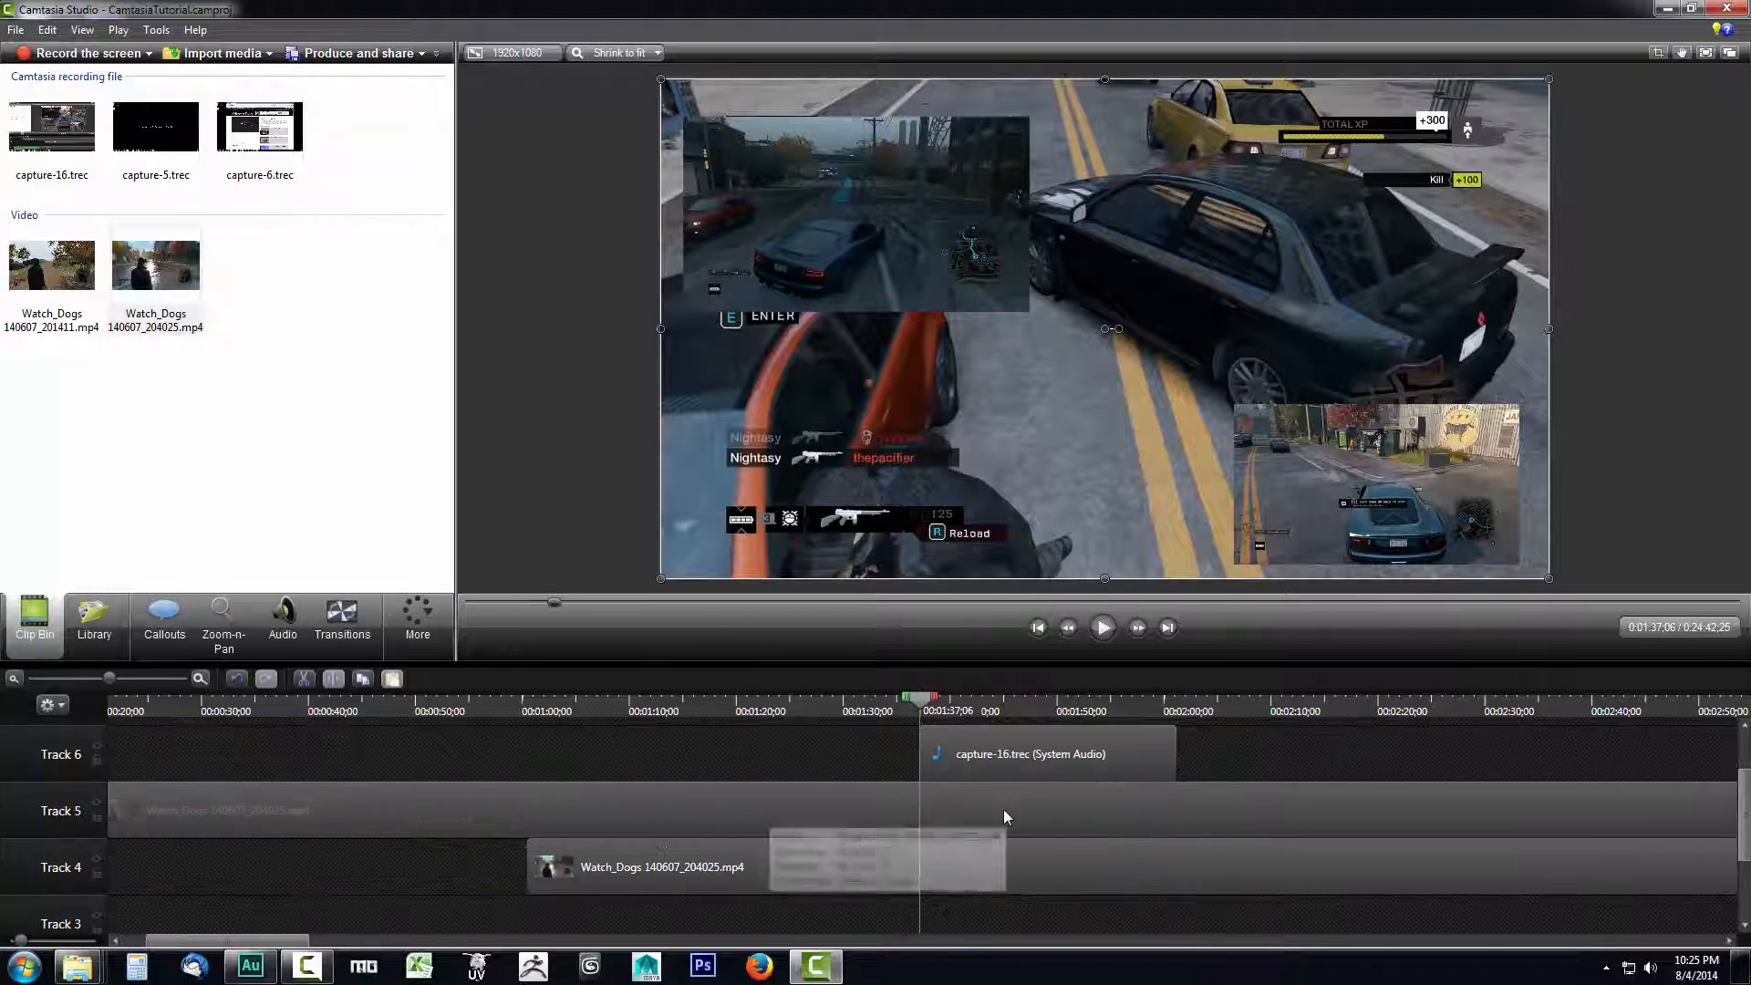
scroll(1003, 808, "up", 1)
scroll(1036, 785, "down", 4)
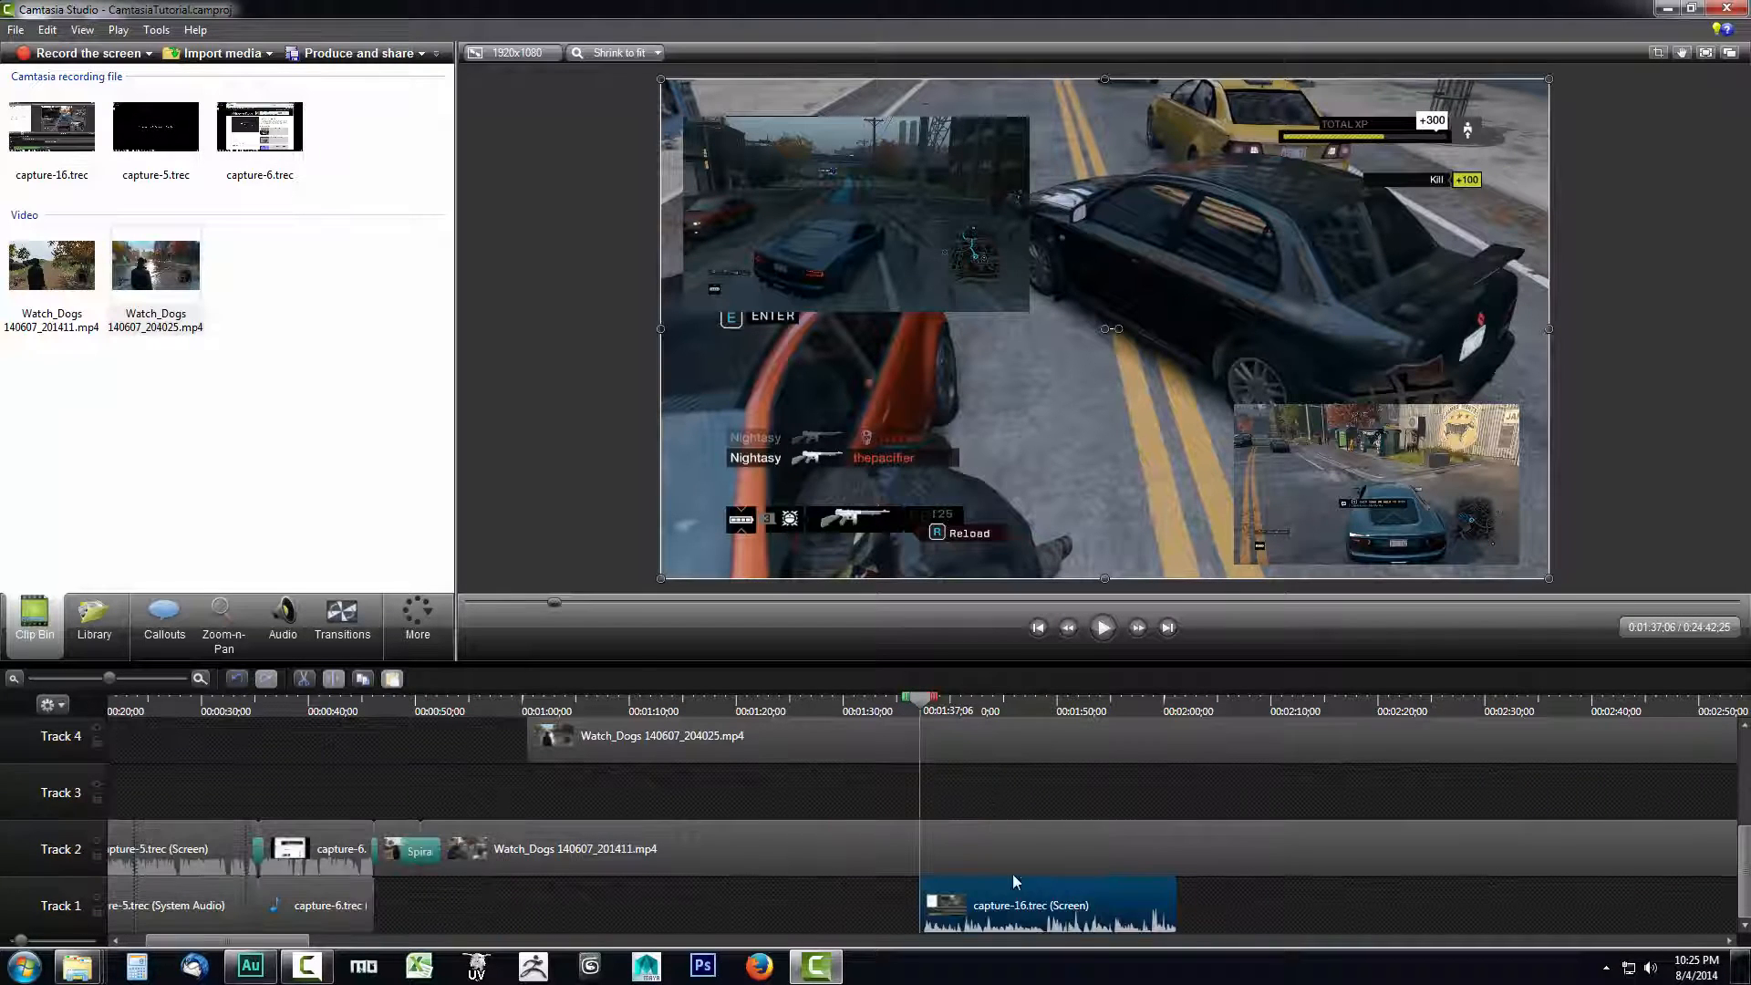
- Raise the volume level of the Watch_Dogs 140607_201411.mp4 clip on Track 2 to restore its audio
left_click(1004, 853)
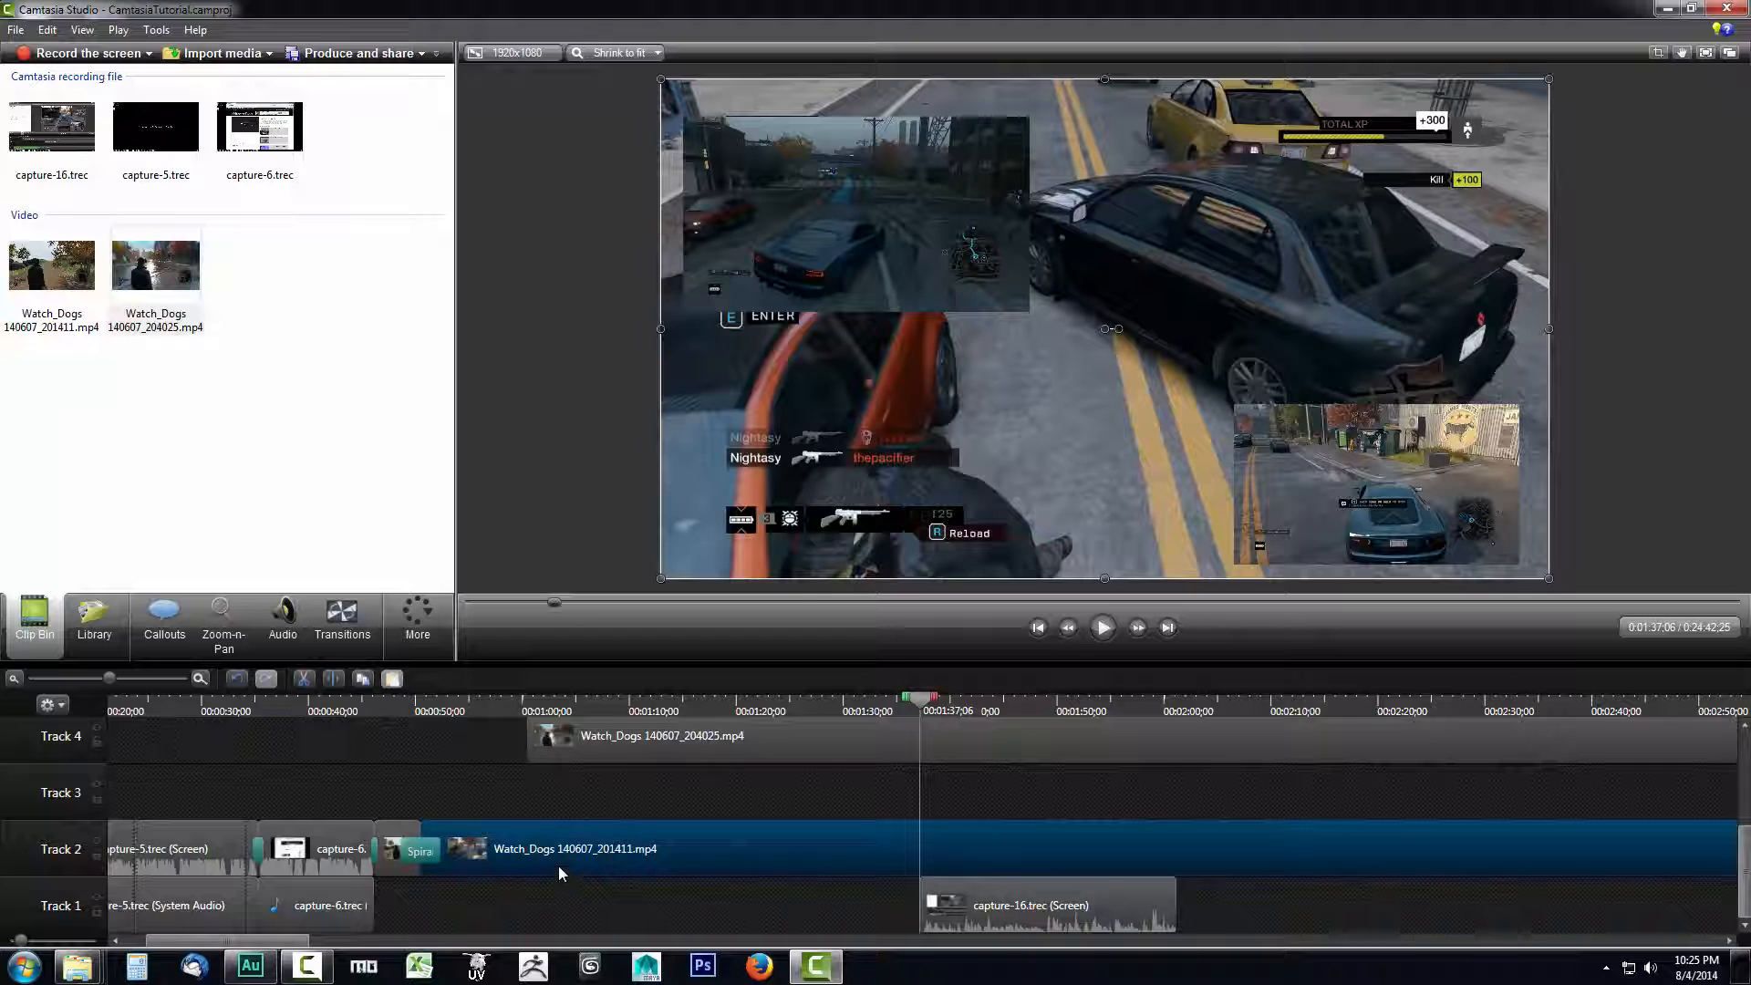
left_click(306, 649)
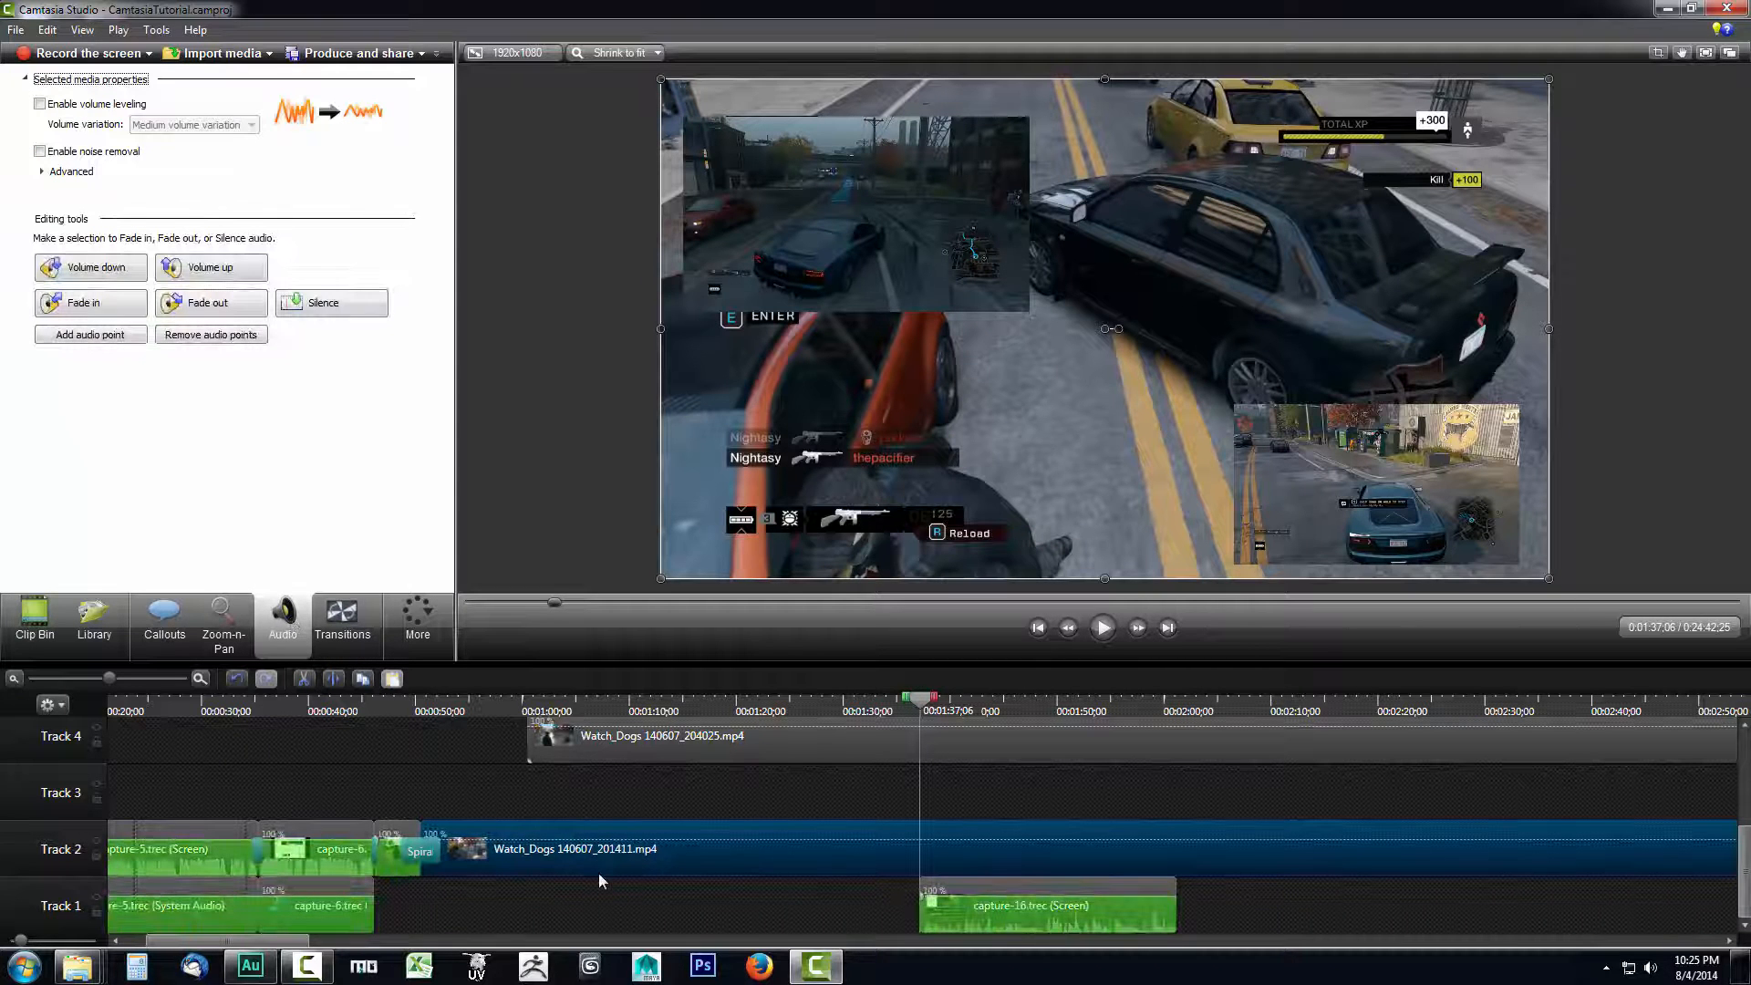
left_click_drag(598, 875, 853, 839)
- Delete the upper-left overlay clip Watch_Dogs 140607_204025.mp4 from Track 5
scroll(933, 817, "up", 3)
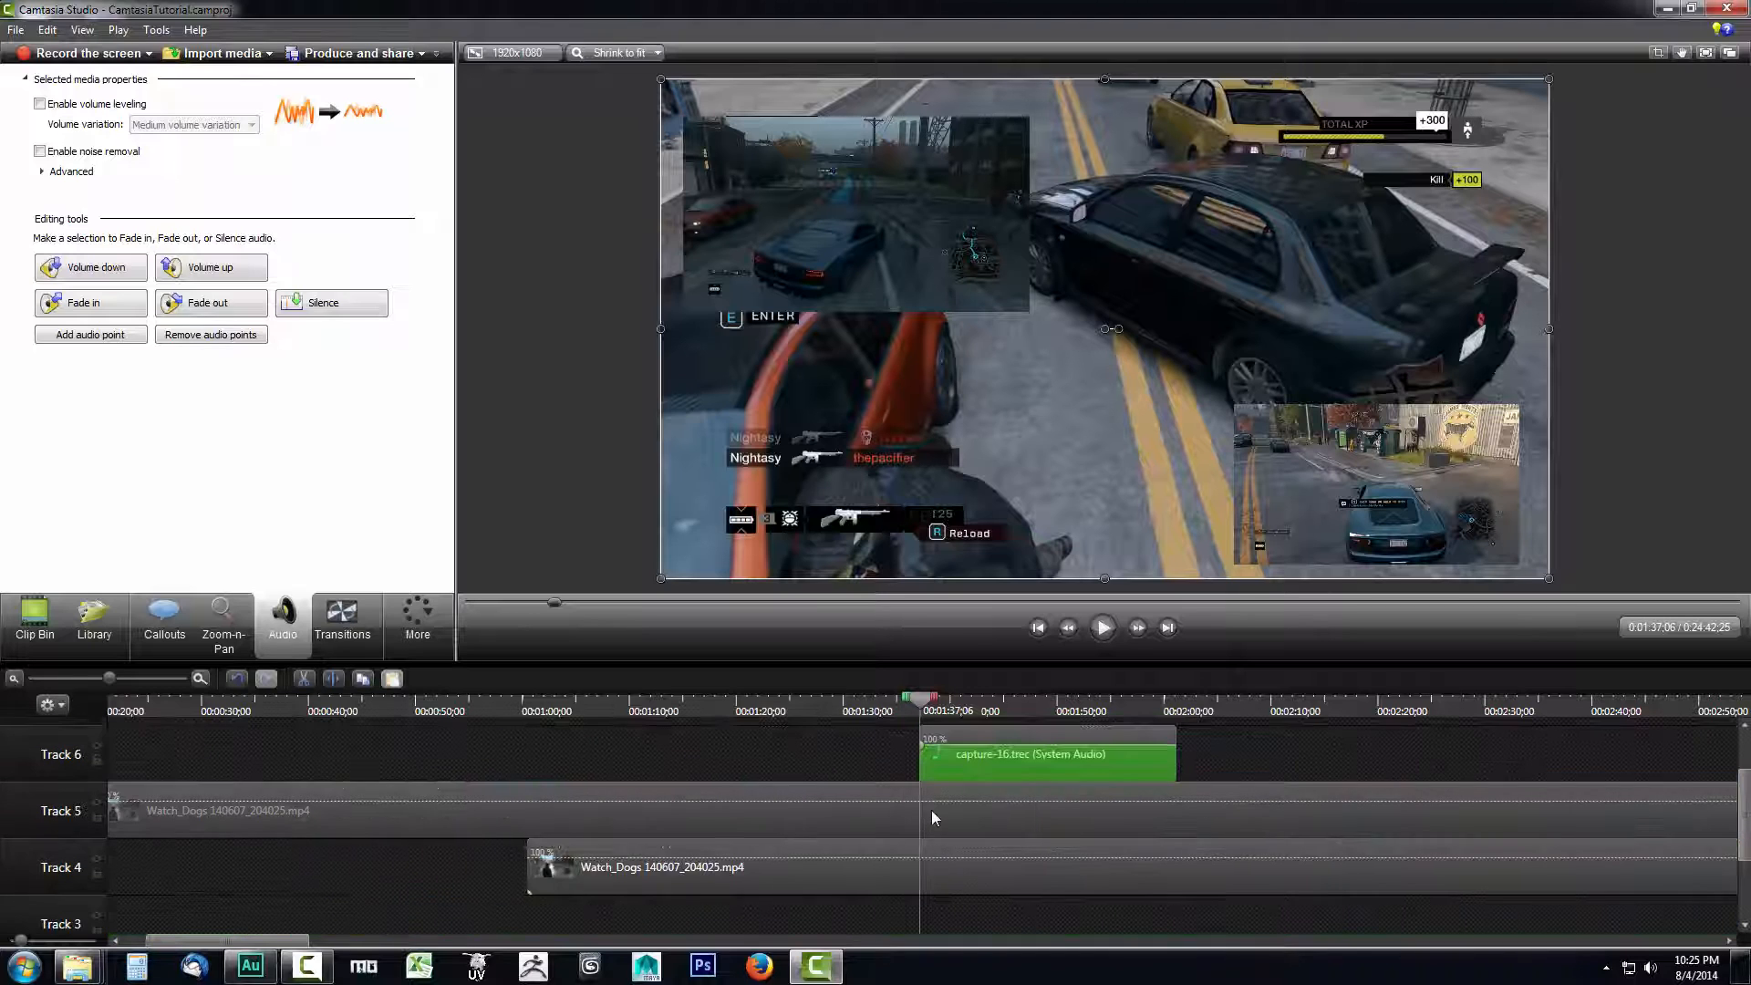
scroll(934, 817, "down", 1)
left_click(923, 279)
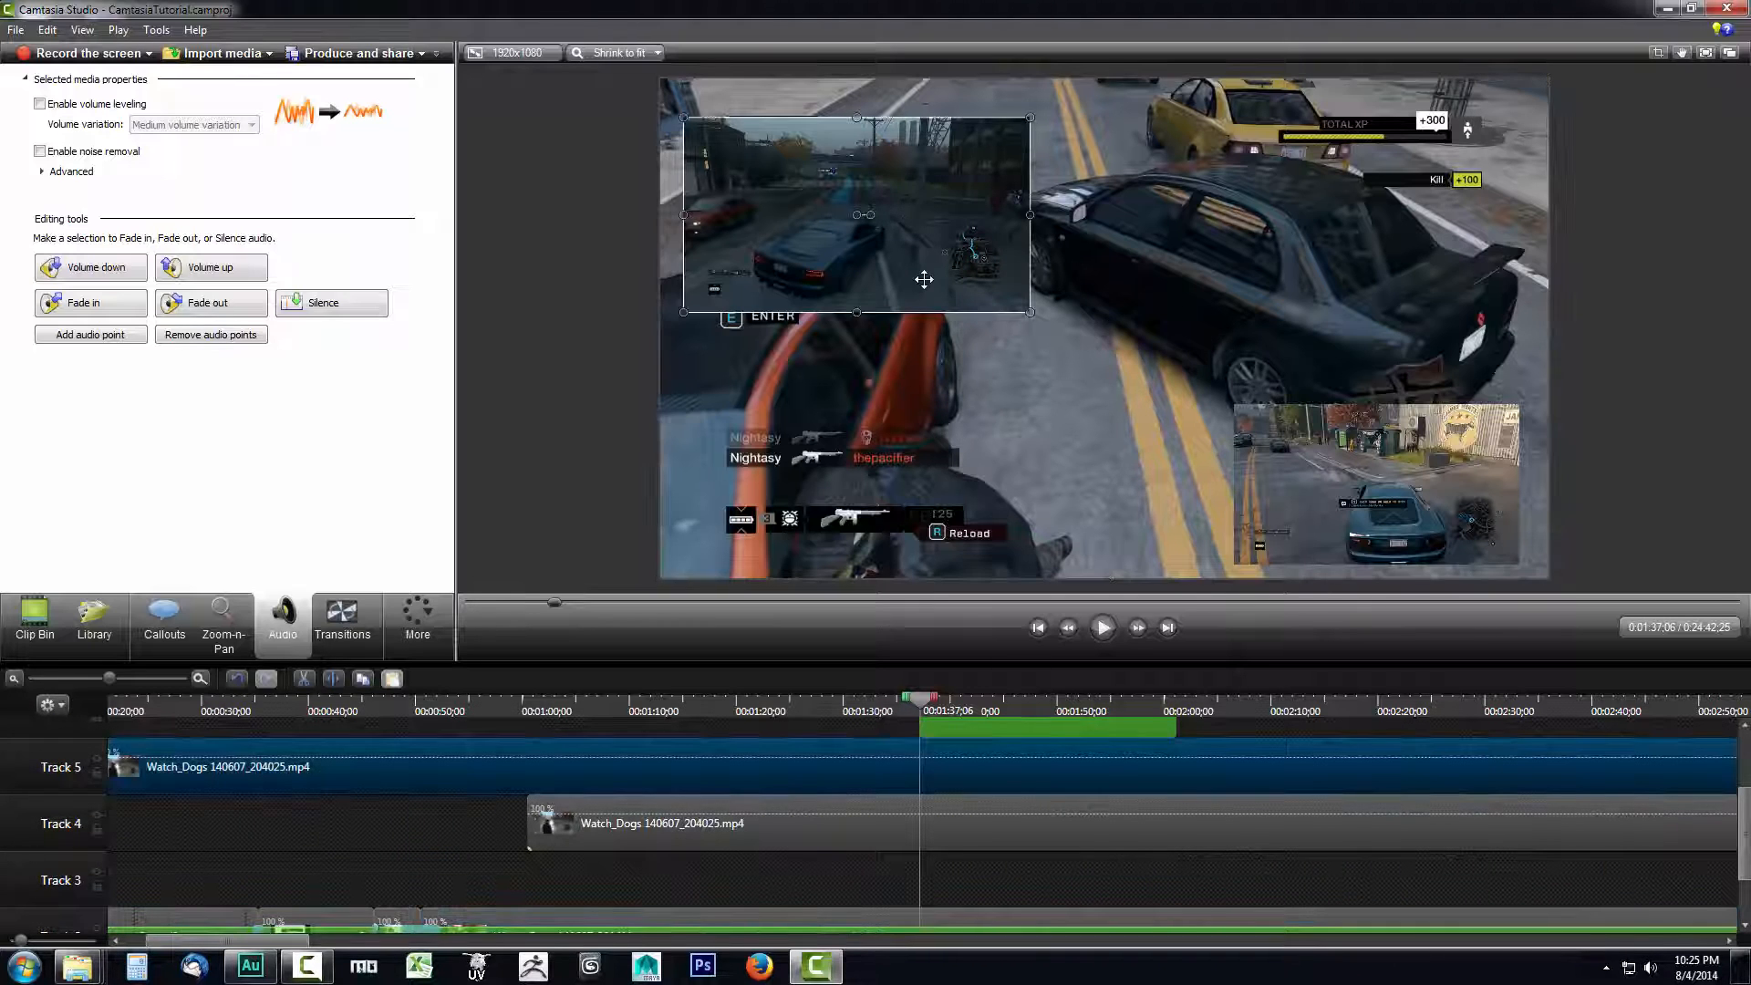
key("Delete")
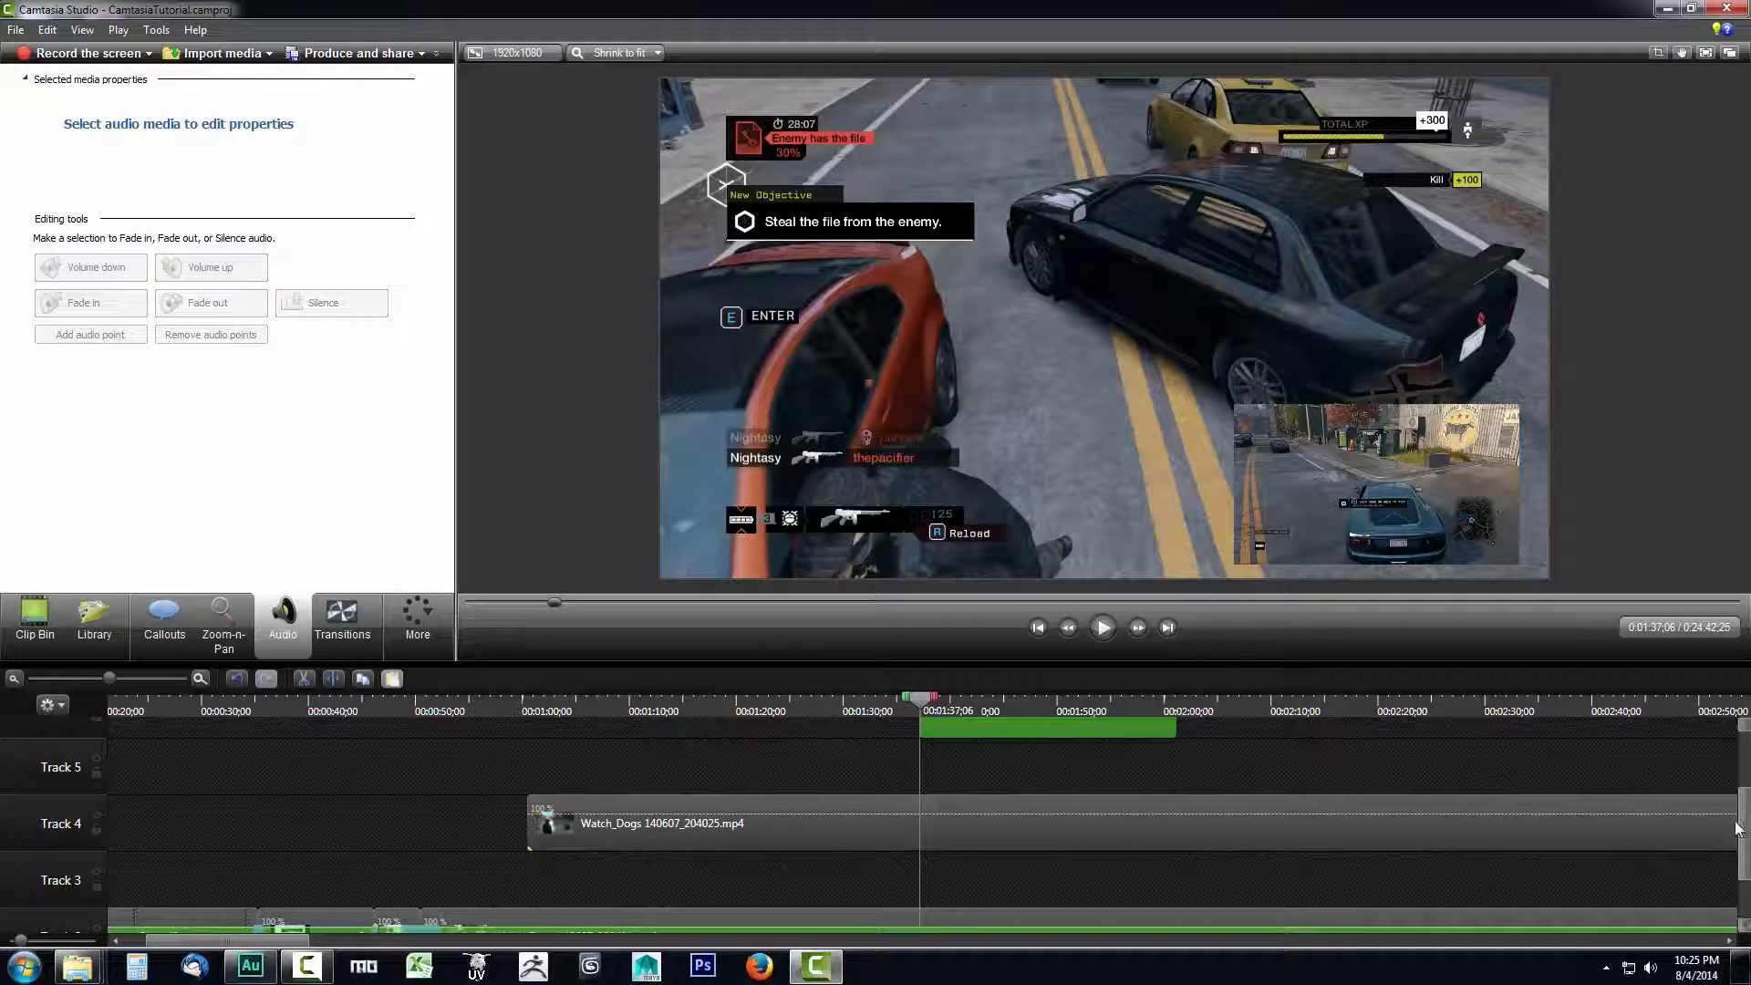
- Delete the capture-16.trec (System Audio) clip from Track 6
left_click_drag(1736, 828, 1716, 789)
left_click(1021, 789)
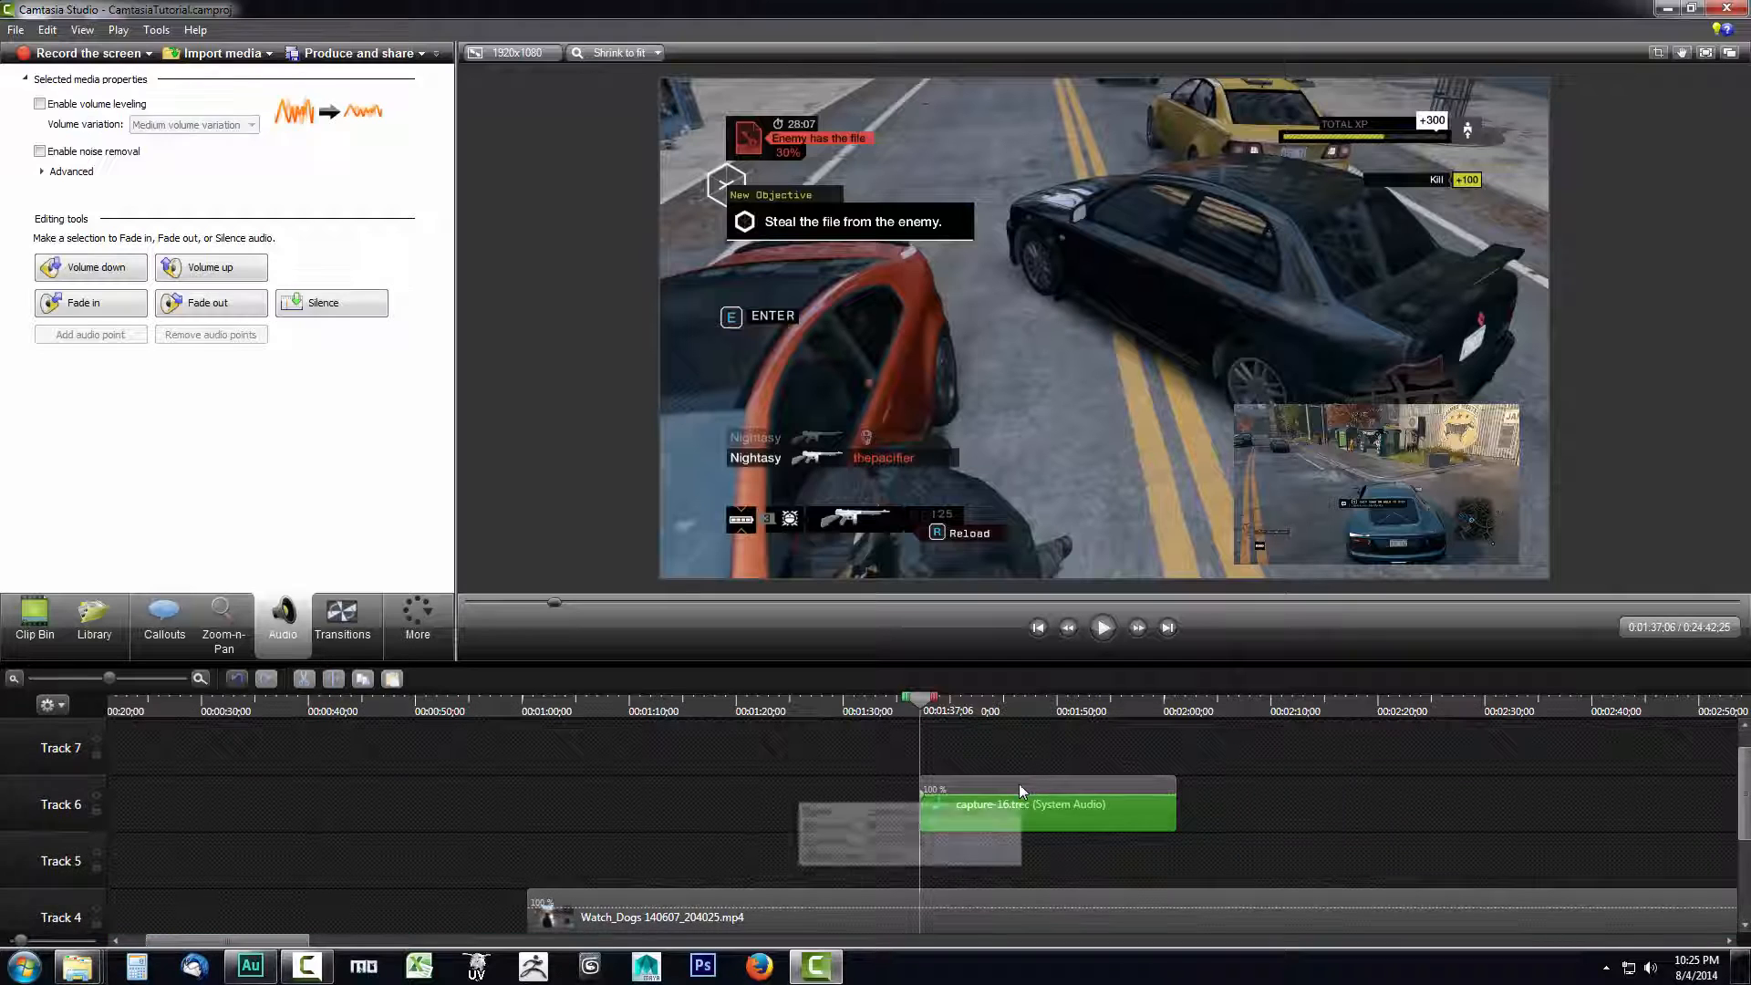
key("Delete")
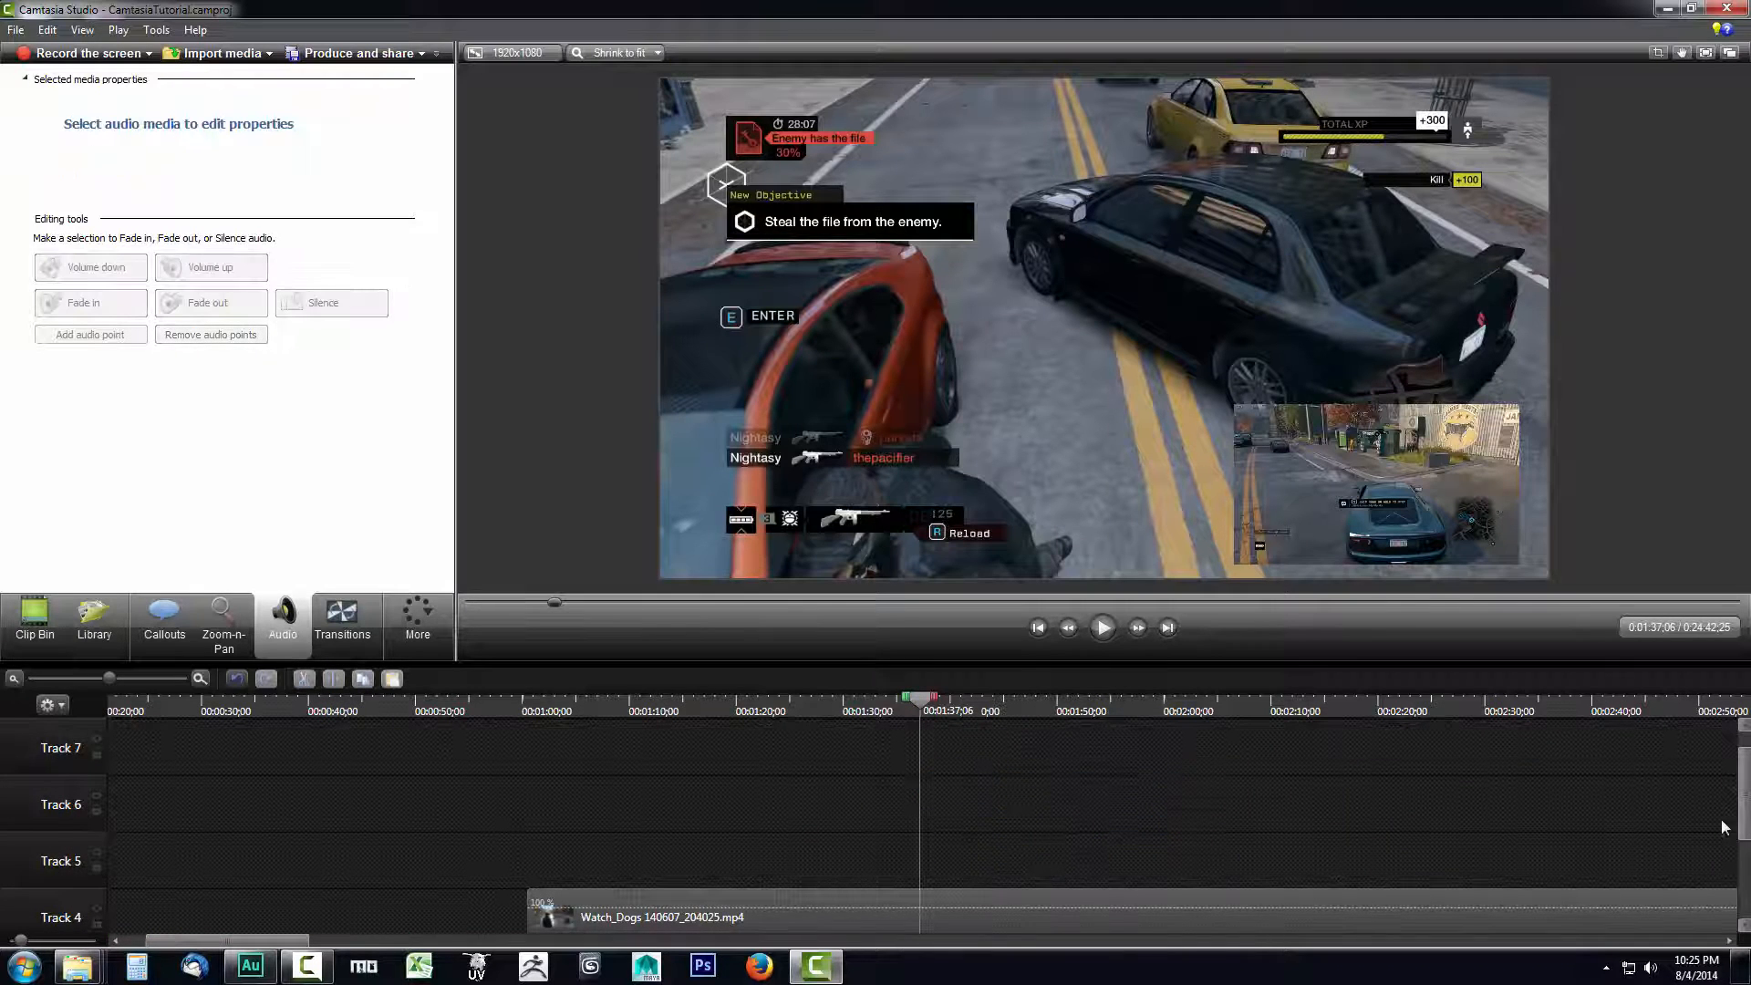
- Play back the gameplay with the recorded commentary beneath it, and return the playhead to about 1:26
left_click_drag(1747, 766, 1739, 862)
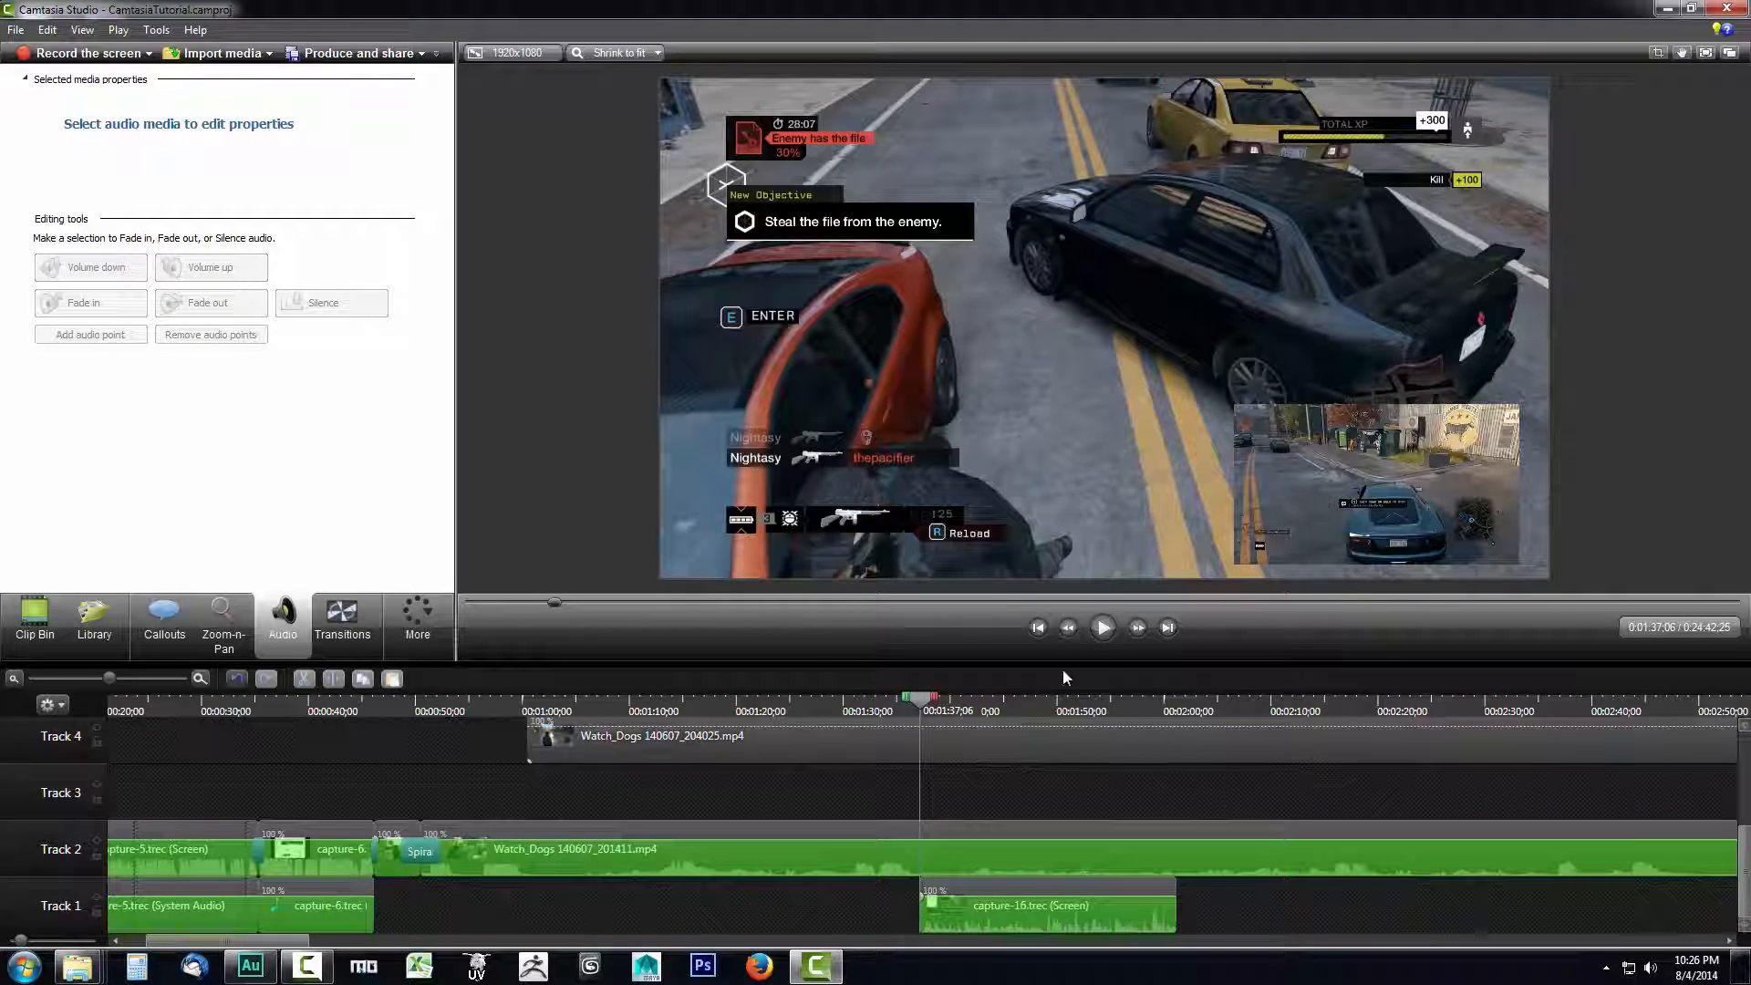
left_click(1100, 628)
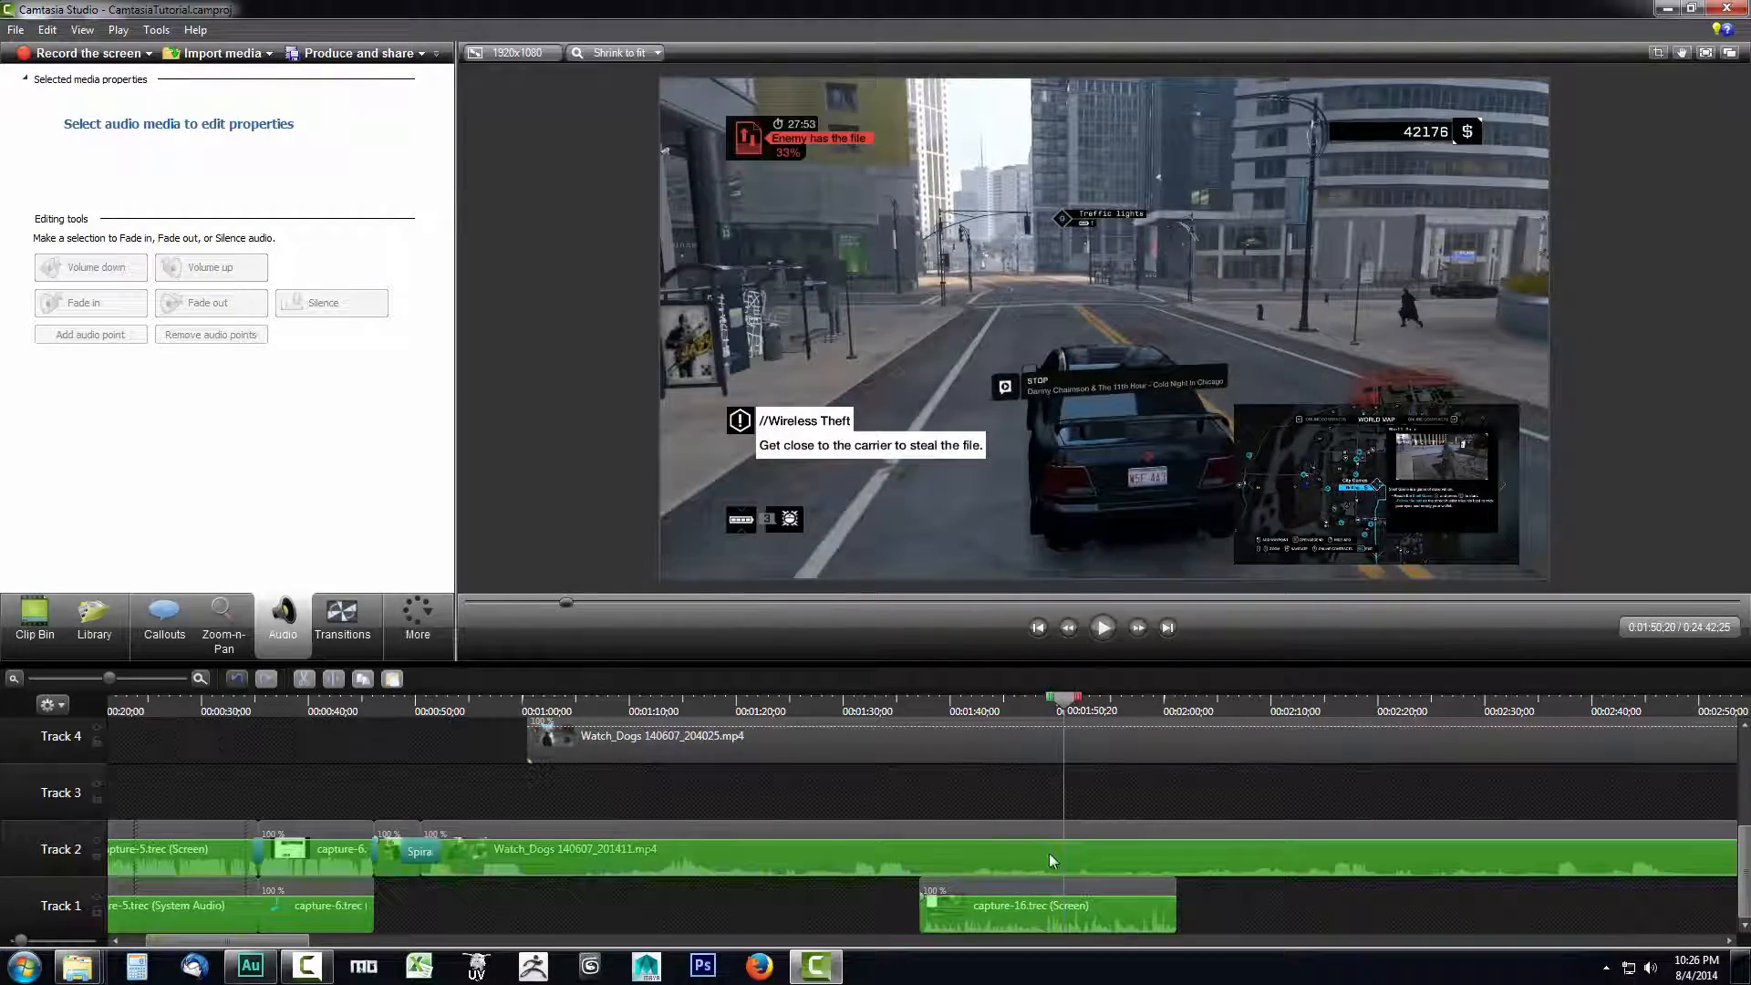
left_click_drag(1069, 713, 807, 709)
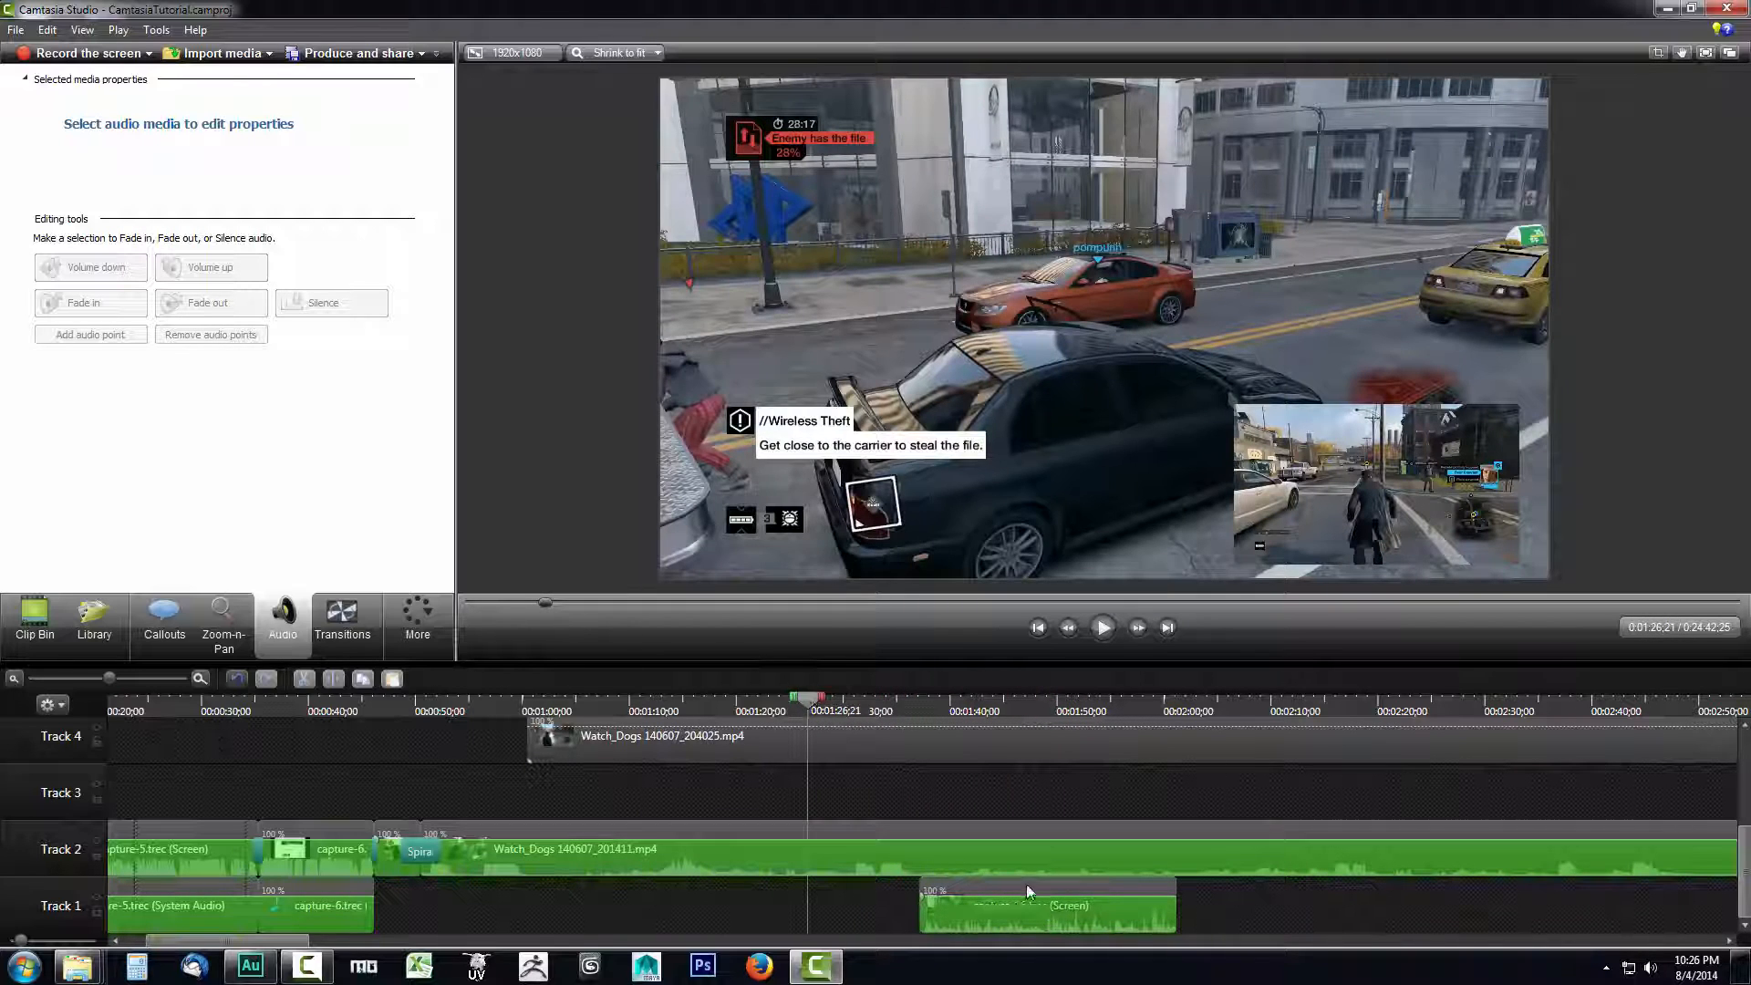
- Shift the capture-16.trec (Screen) clip earlier on Track 1 to start at 00:01:16;13, and play back that section
left_click_drag(1026, 890, 805, 889)
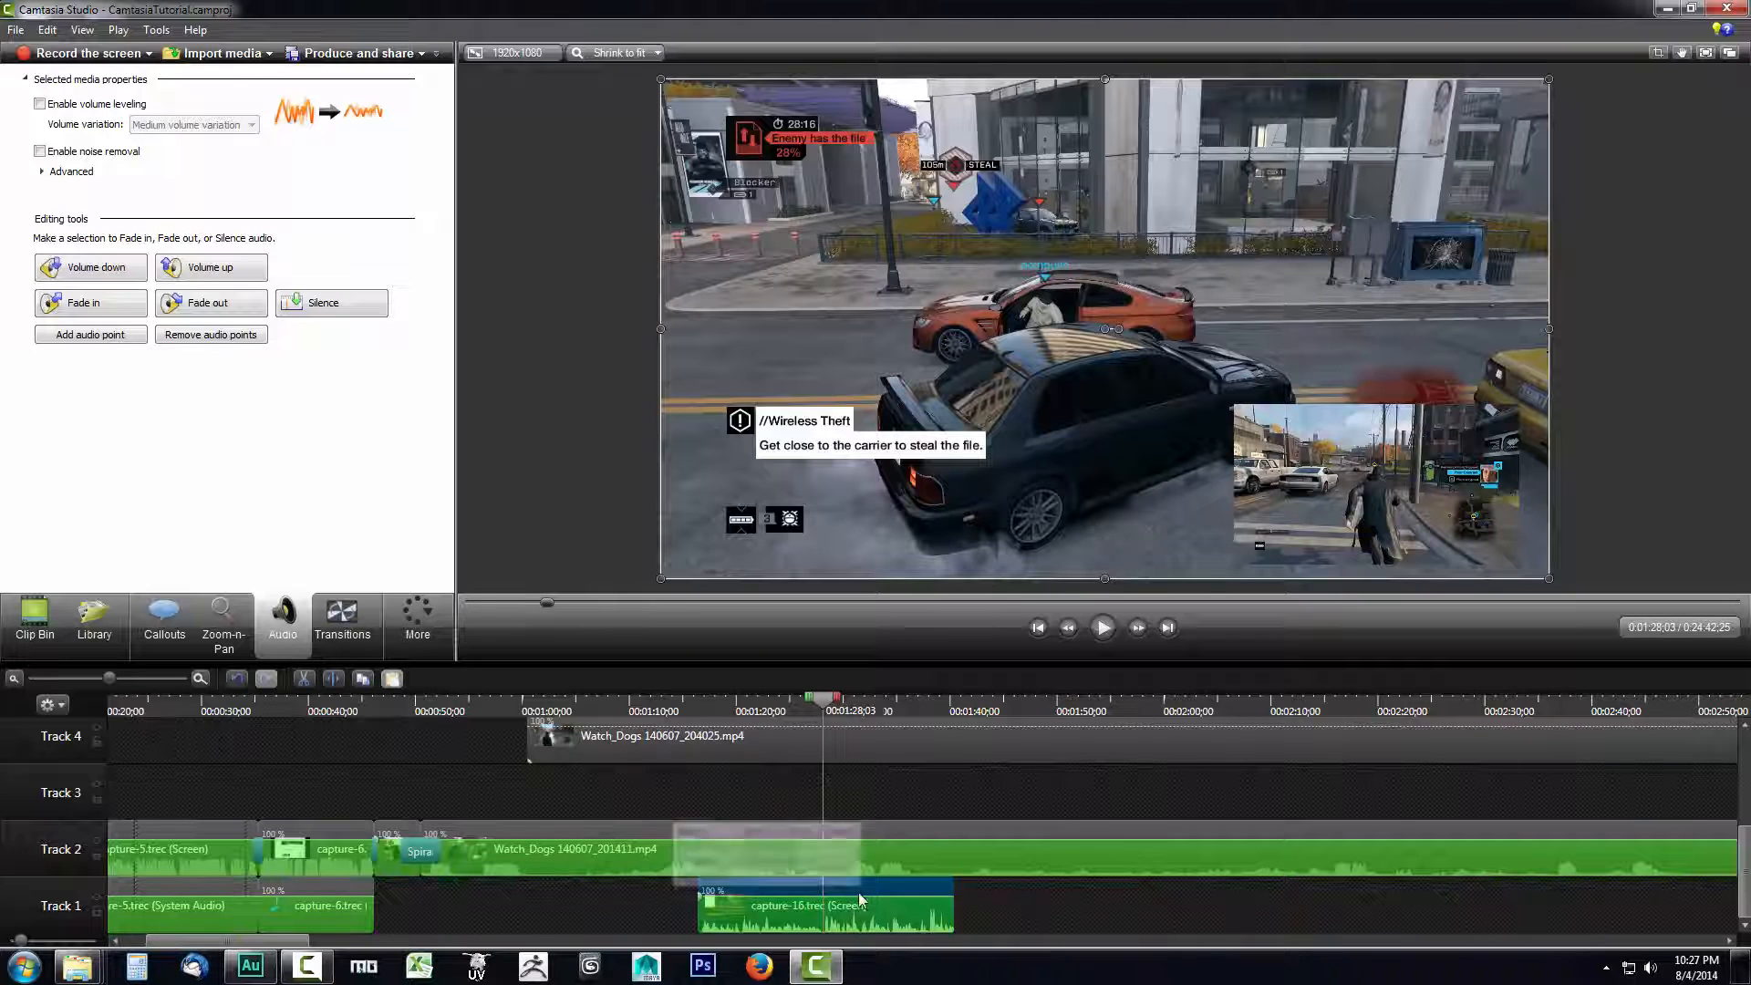
left_click(1106, 627)
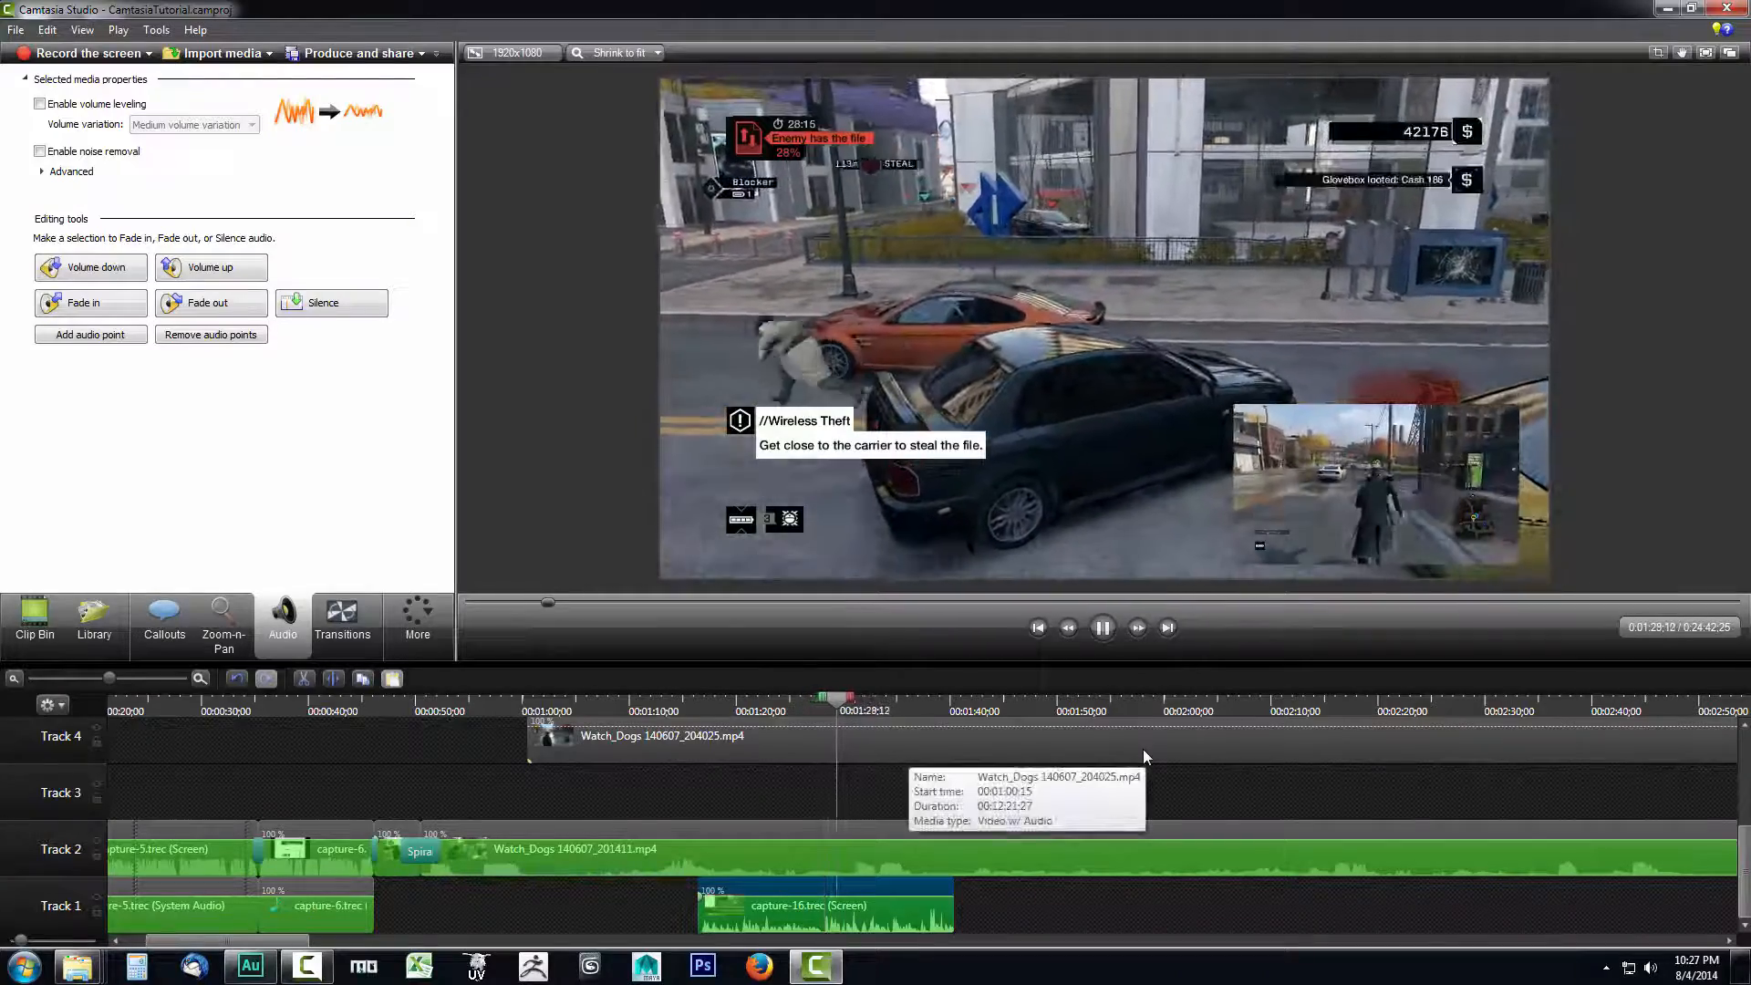
left_click(1106, 628)
left_click(944, 789)
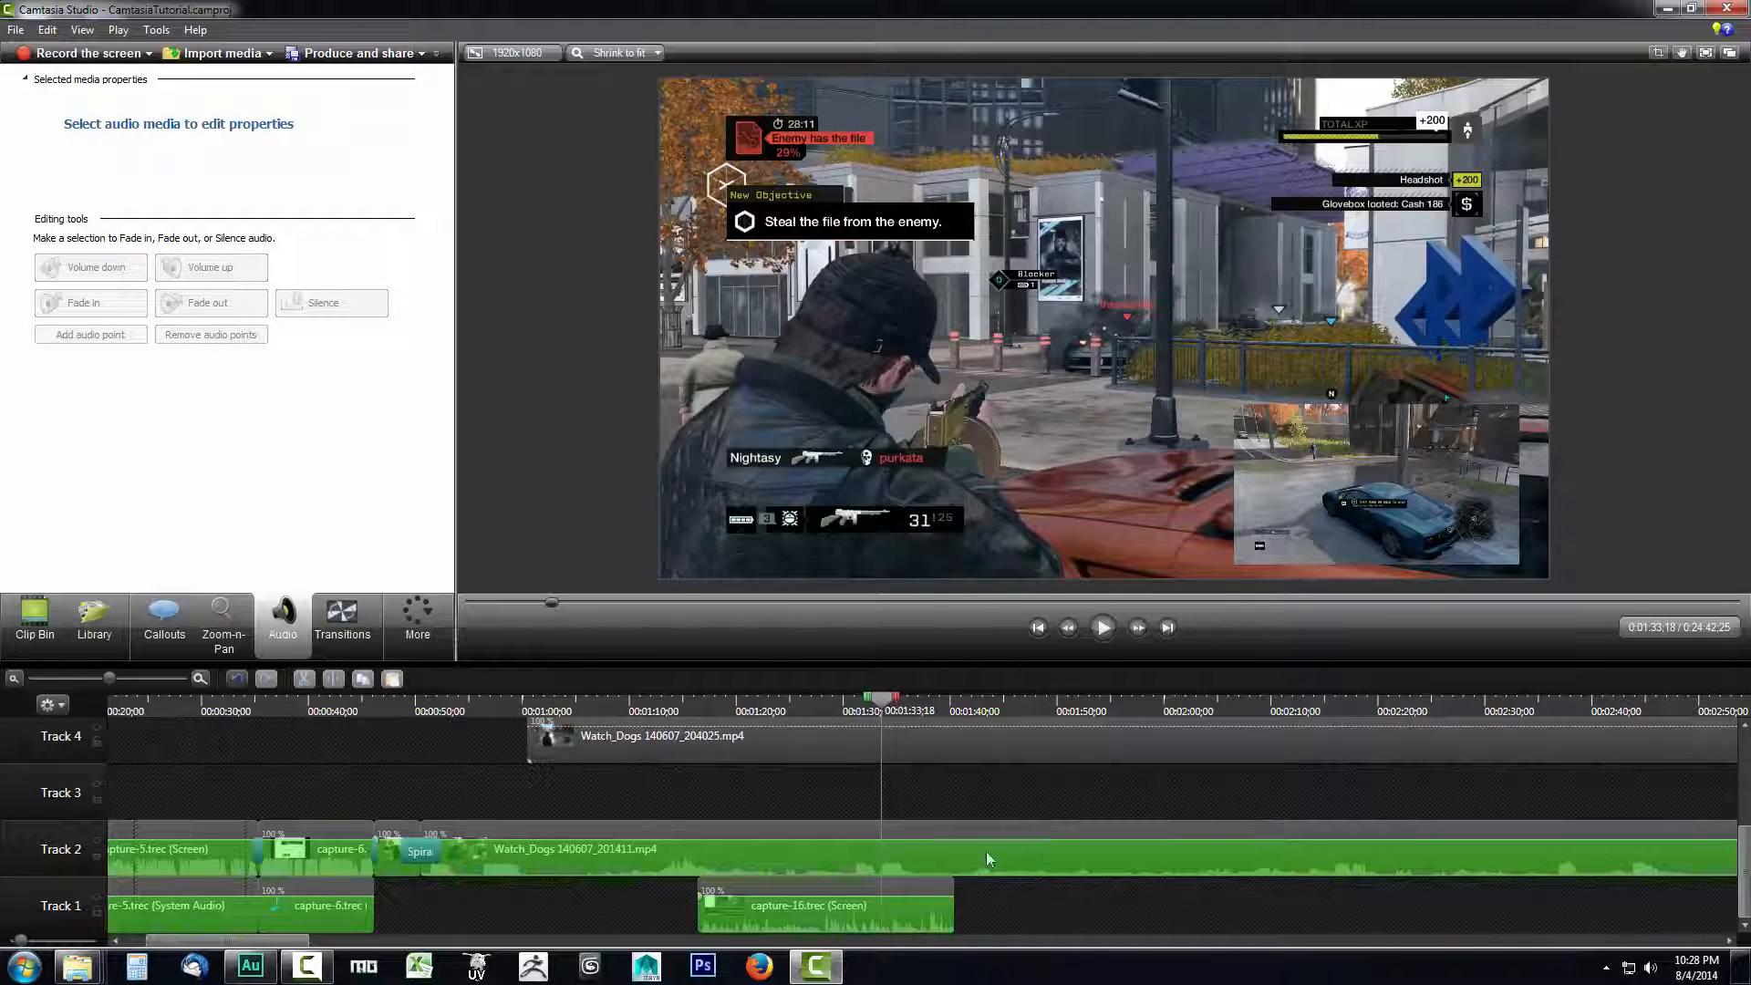
left_click(839, 884)
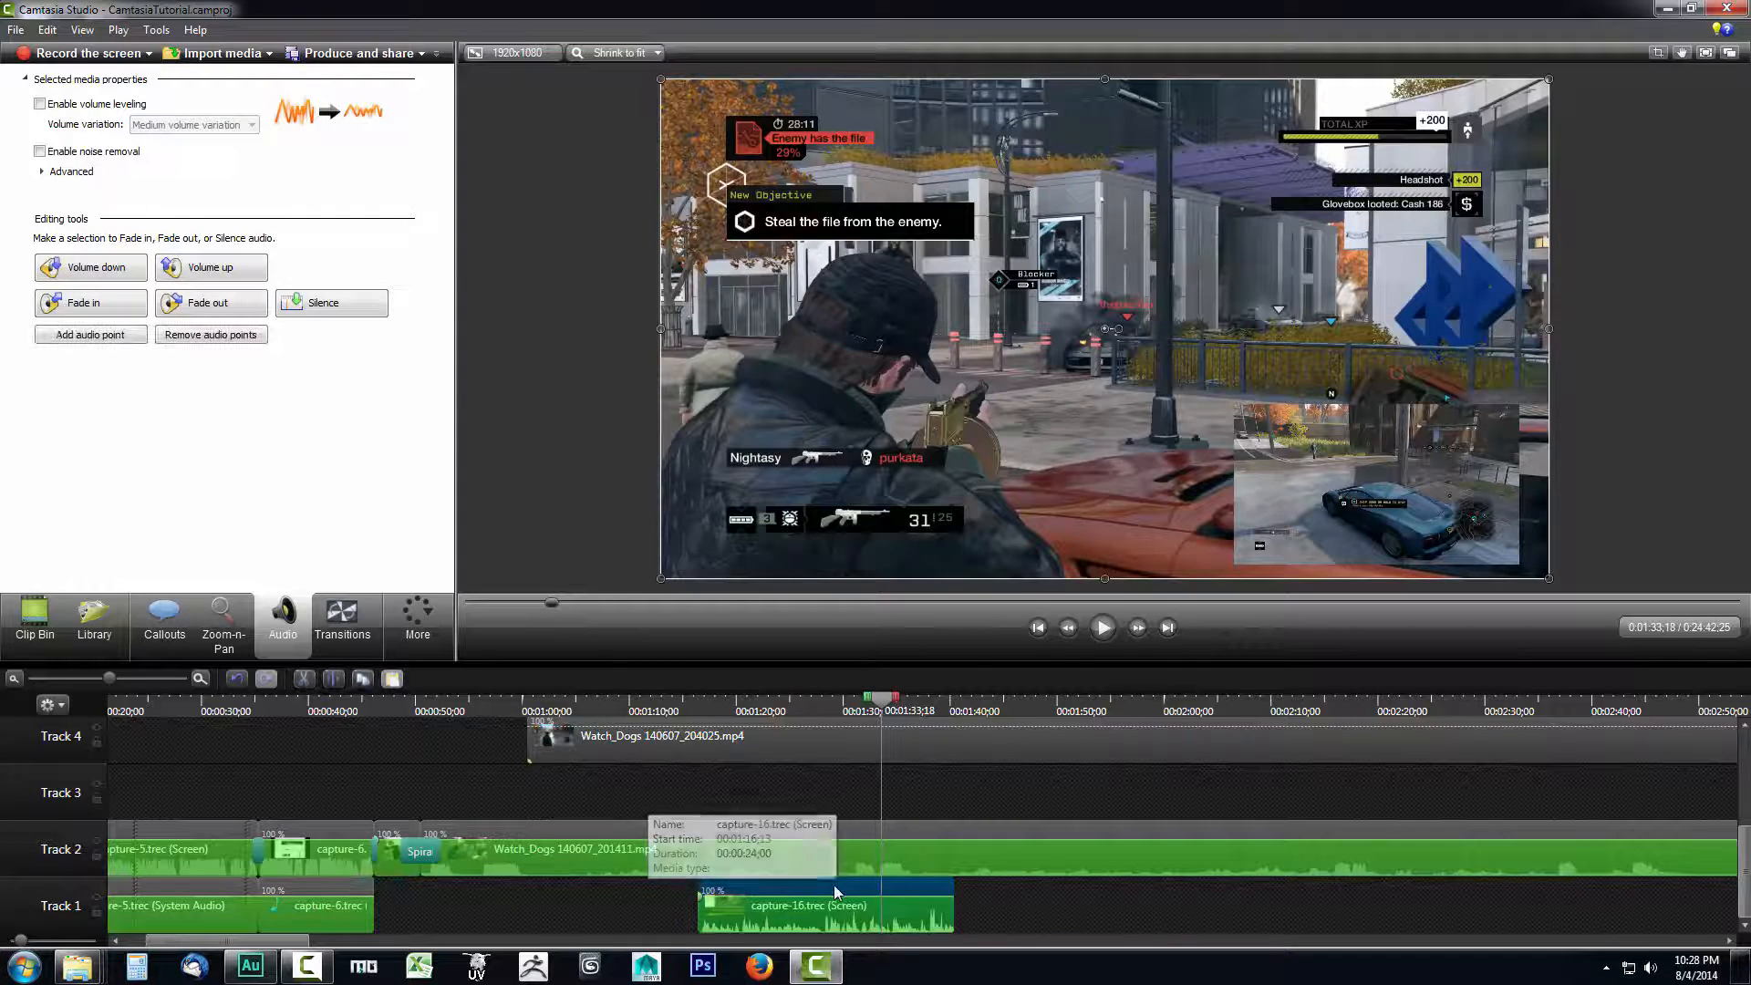